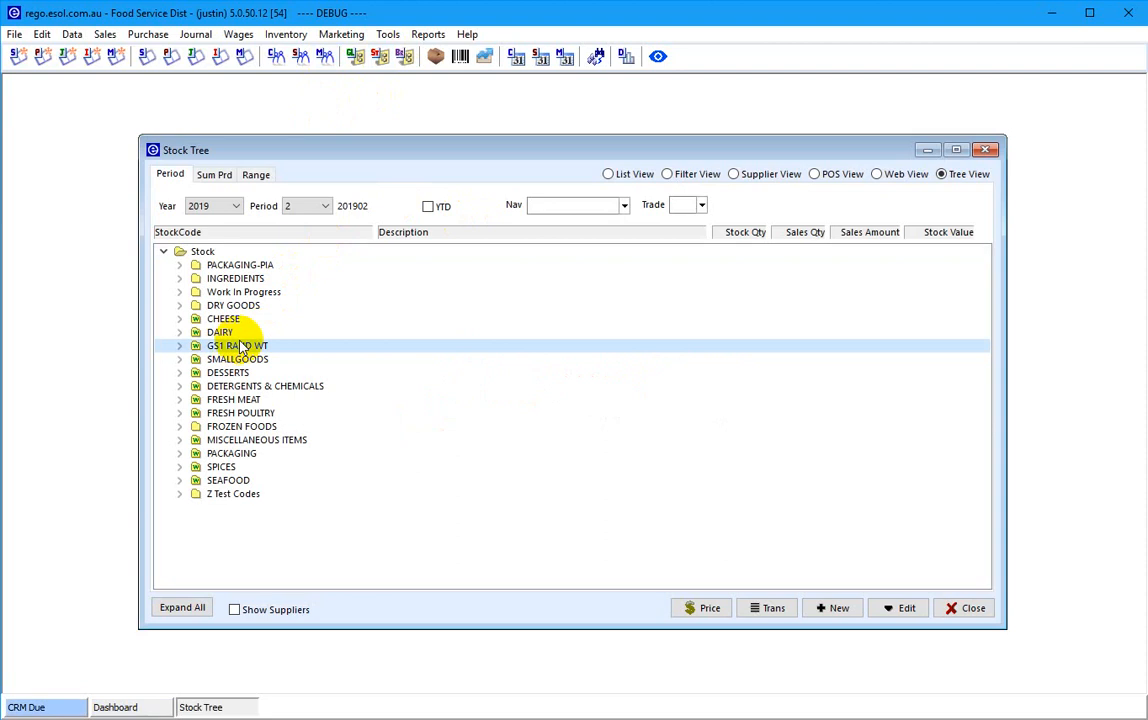
- Expand GS1 RAND WT and open stock item 1CHK *YG* Chuck Square Cut under GS1 MEAT
{"action": "double_click", "coordinate": [240, 346]}
{"action": "key", "text": "Down"}
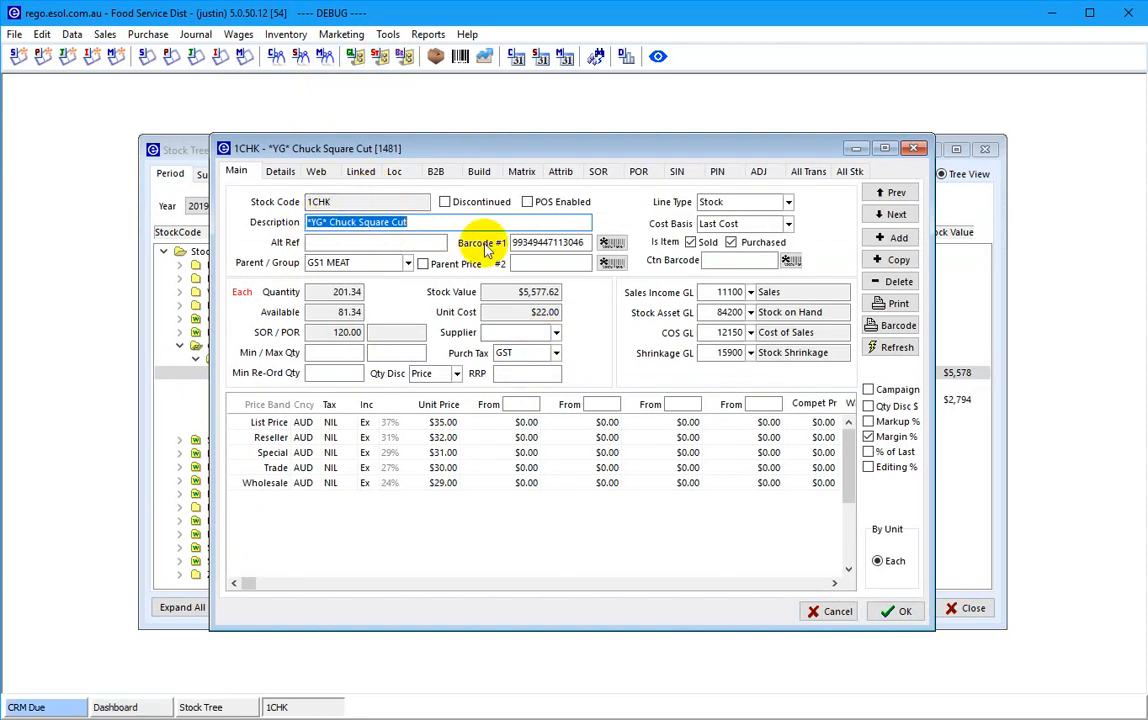
- Select the Barcode #1 value and place the Chuck Square Cut carton label photo beside it
{"action": "left_click", "coordinate": [551, 243]}
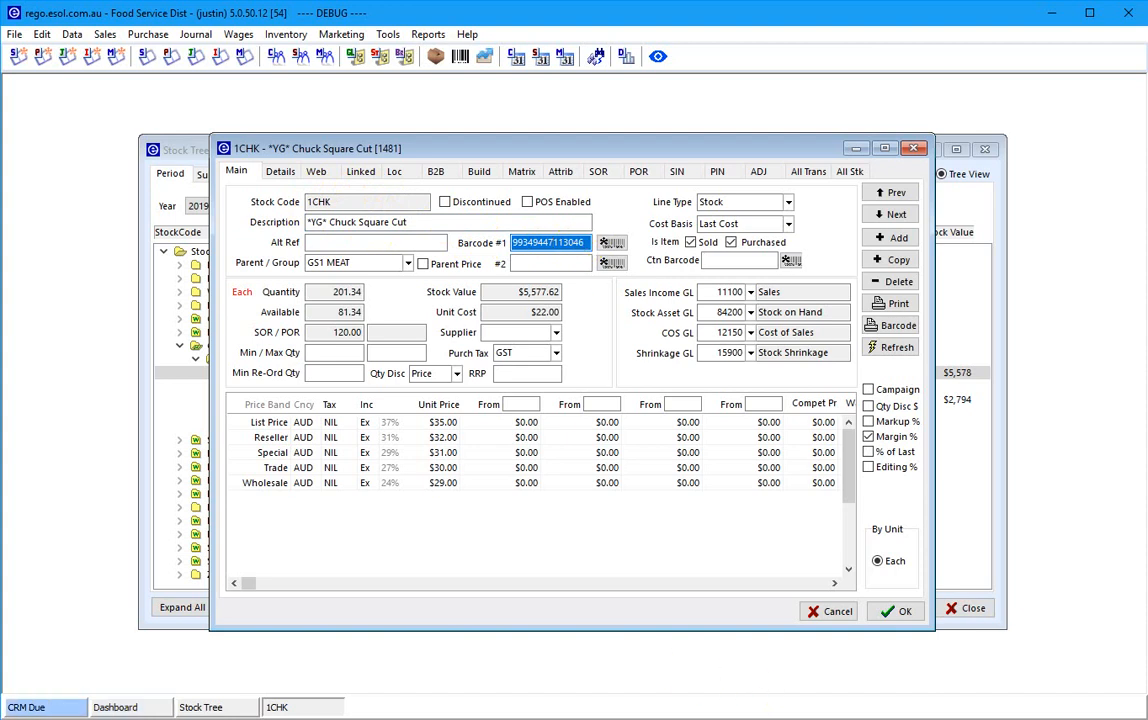
{"action": "left_click_drag", "start_coordinate": [1147, 56], "coordinate": [425, 37]}
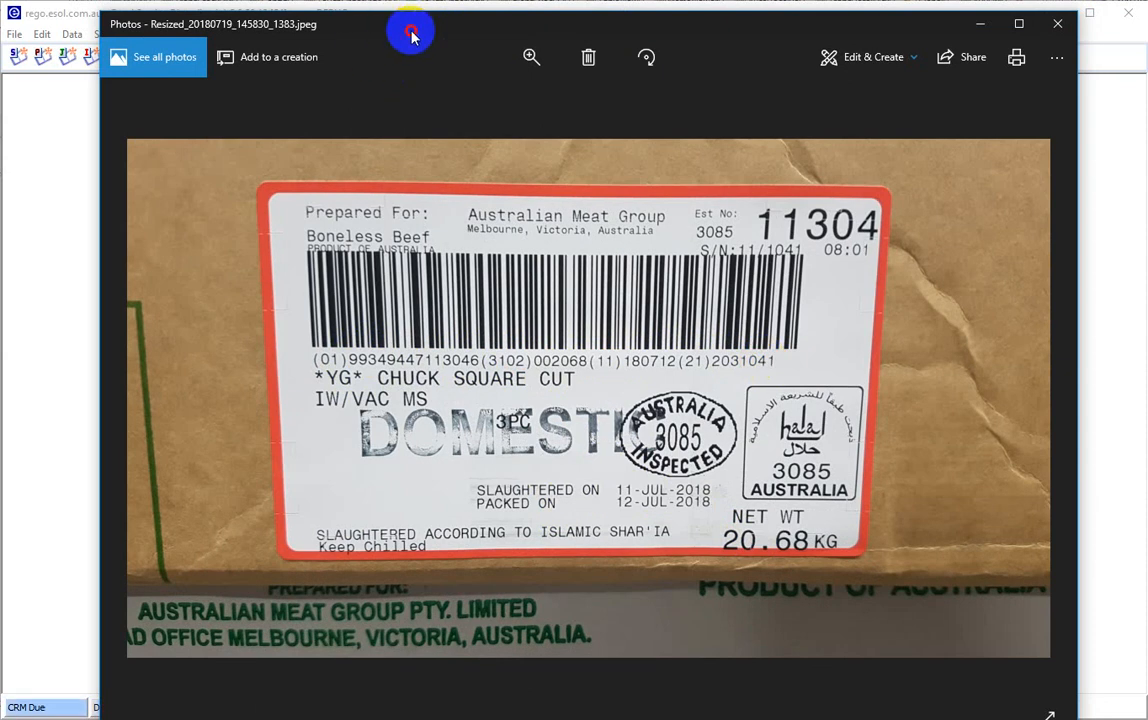
- Check the Details carton size 20 against the label's net weight, save 1CHK and close Stock Tree
{"action": "left_click_drag", "start_coordinate": [412, 30], "coordinate": [1147, 106]}
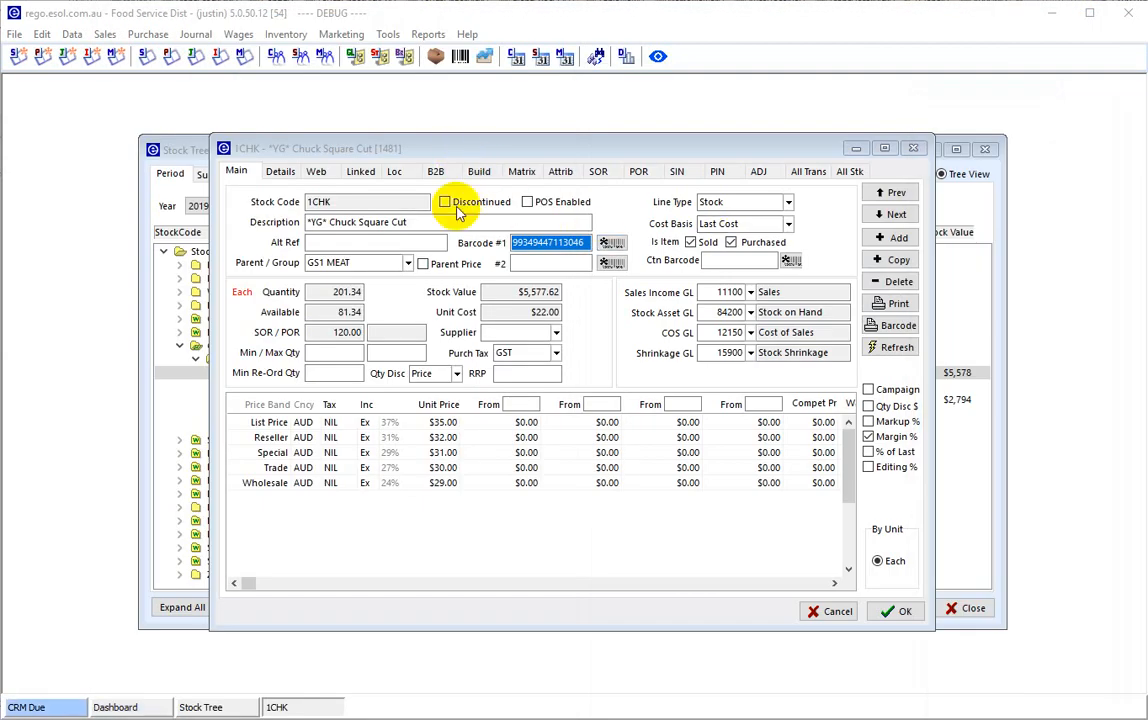
{"action": "left_click", "coordinate": [547, 242]}
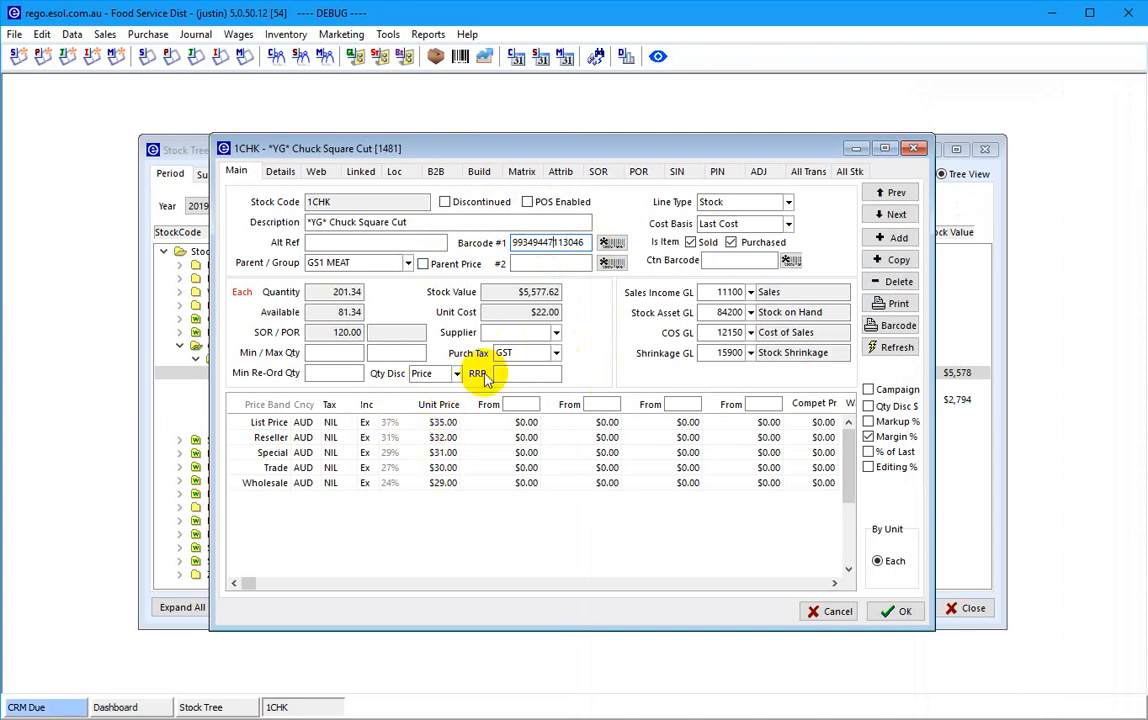
{"action": "left_click", "coordinate": [281, 172]}
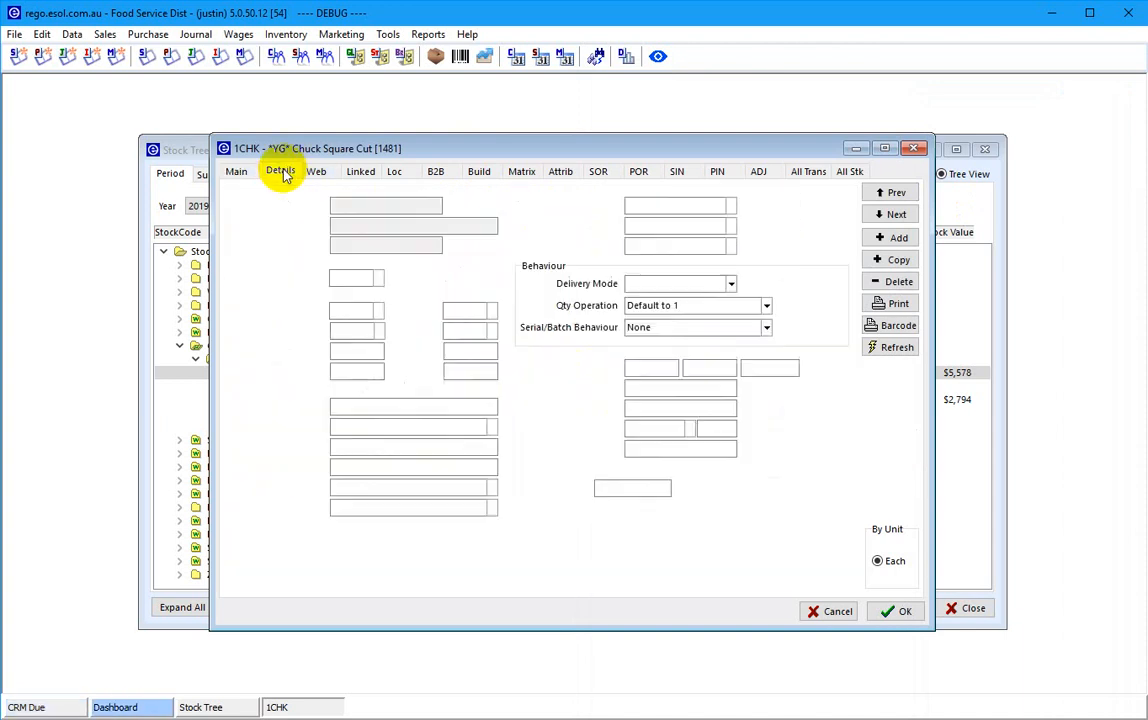
{"action": "left_click", "coordinate": [379, 348]}
{"action": "left_click_drag", "start_coordinate": [1147, 102], "coordinate": [551, 87]}
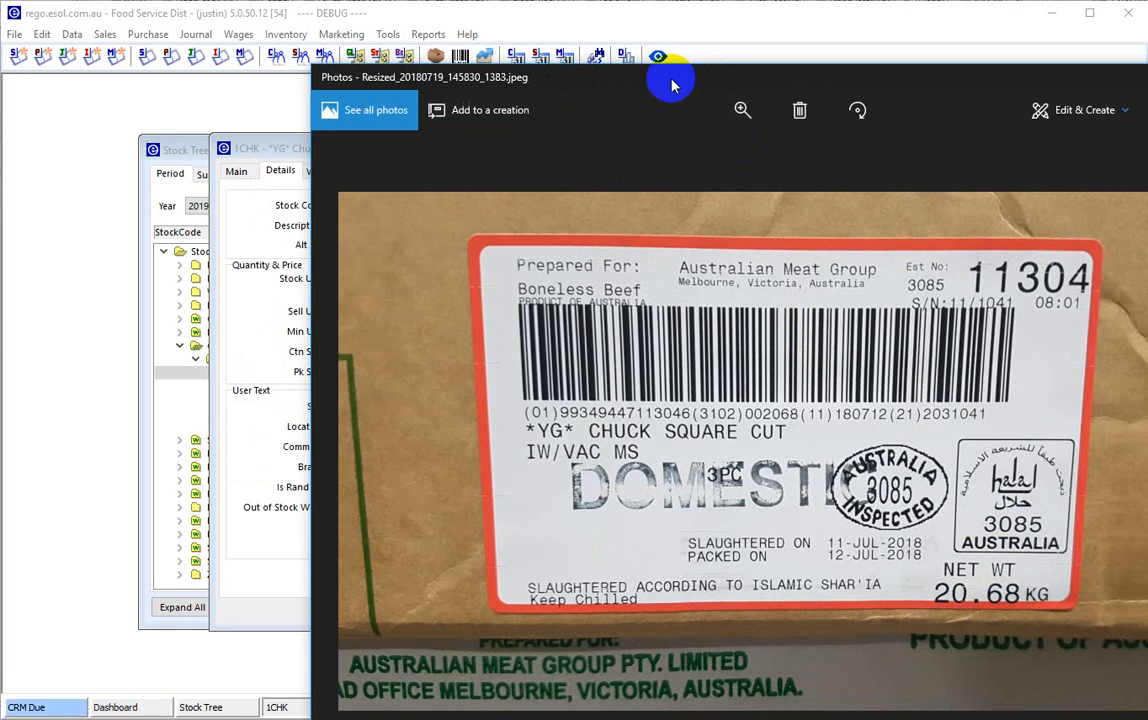
{"action": "left_click_drag", "start_coordinate": [728, 83], "coordinate": [1147, 90]}
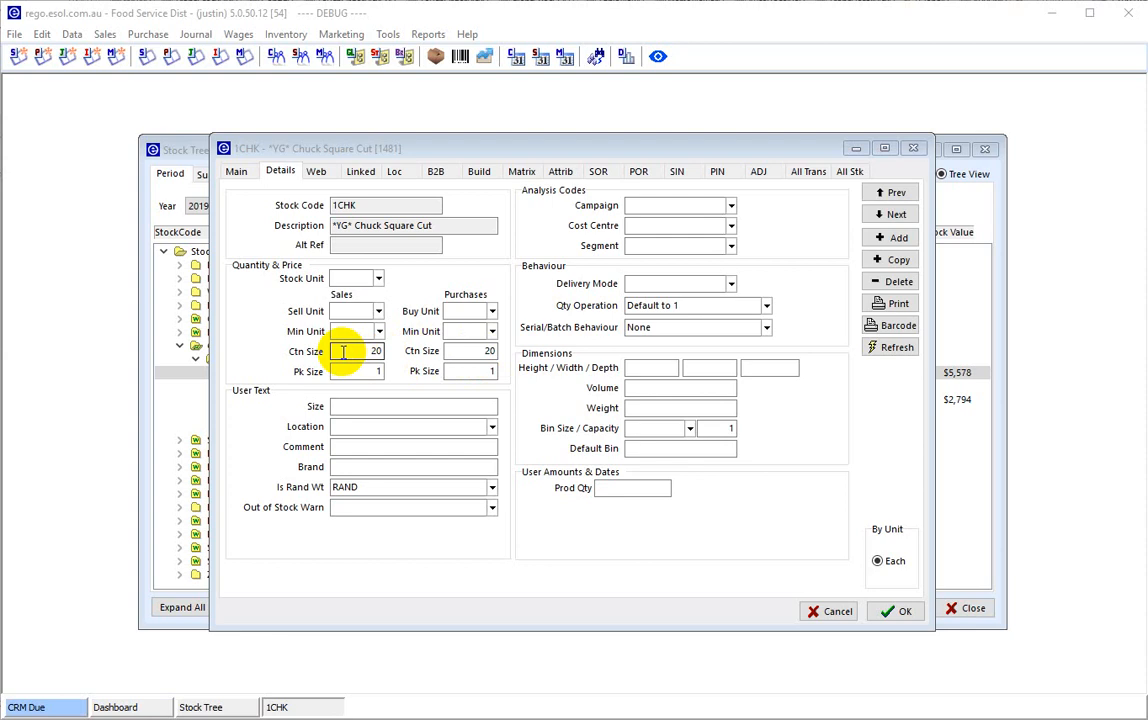
{"action": "left_click", "coordinate": [888, 613]}
{"action": "left_click", "coordinate": [966, 678]}
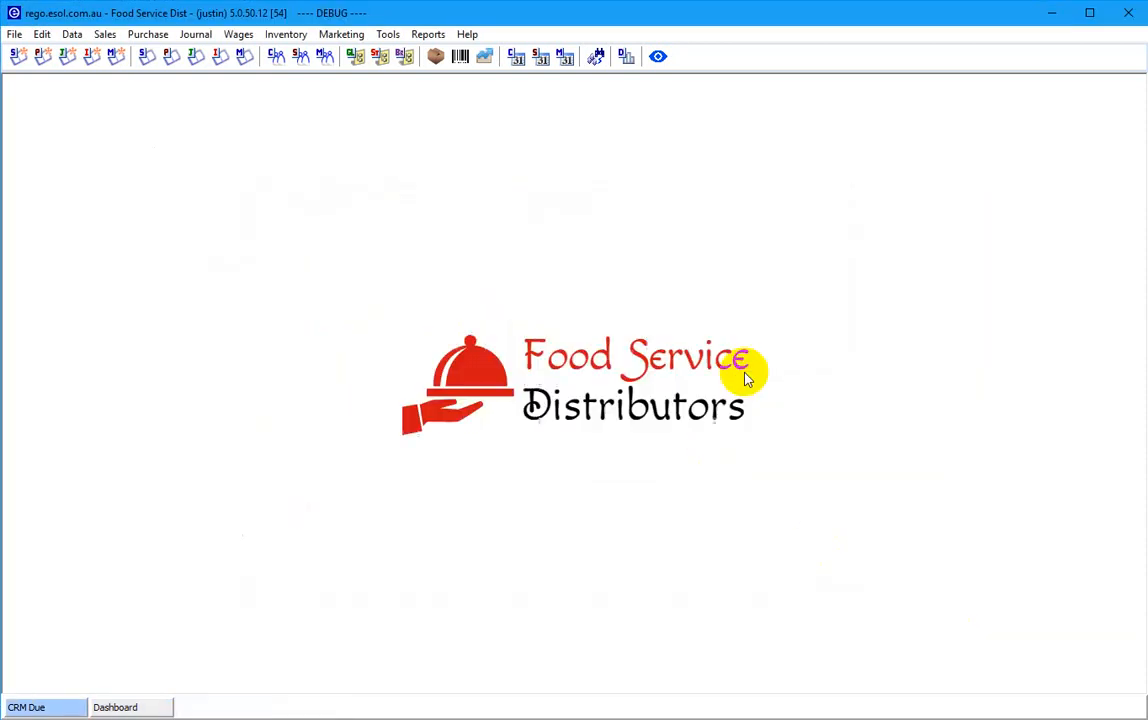
- Start a new purchase order for supplier Australian Carton Meats (ACM)
{"action": "left_click", "coordinate": [42, 56]}
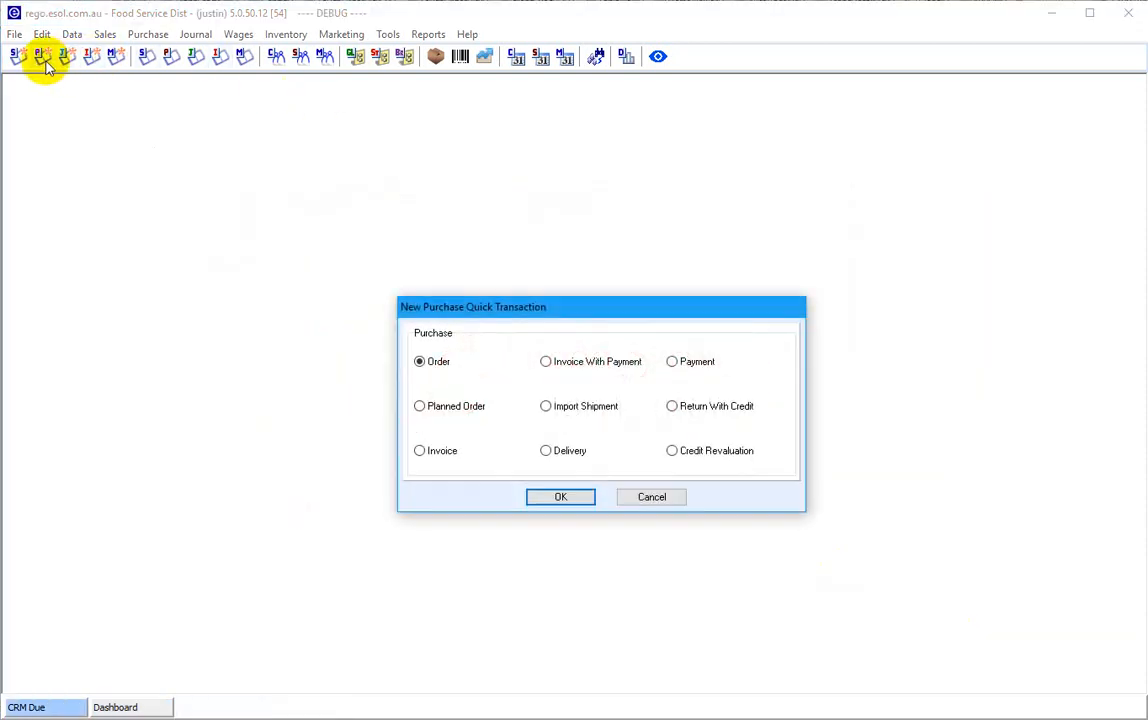
{"action": "key", "text": "Return"}
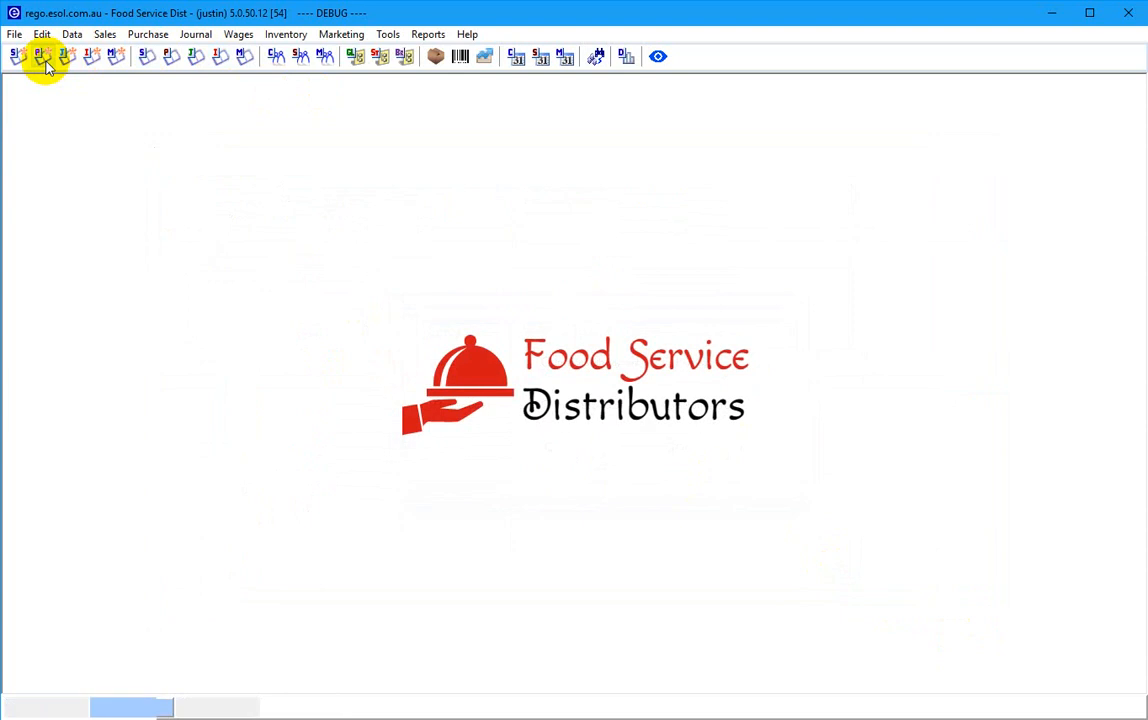
{"action": "type", "text": "a"}
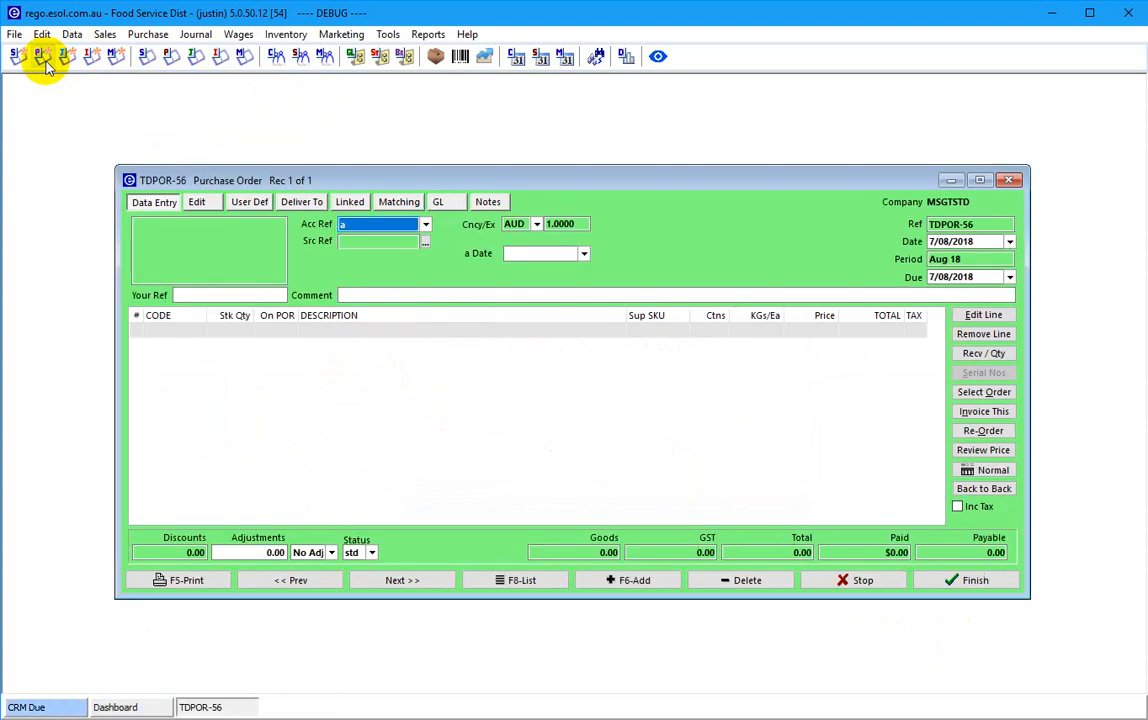
{"action": "key", "text": "Tab"}
{"action": "key", "text": "Return"}
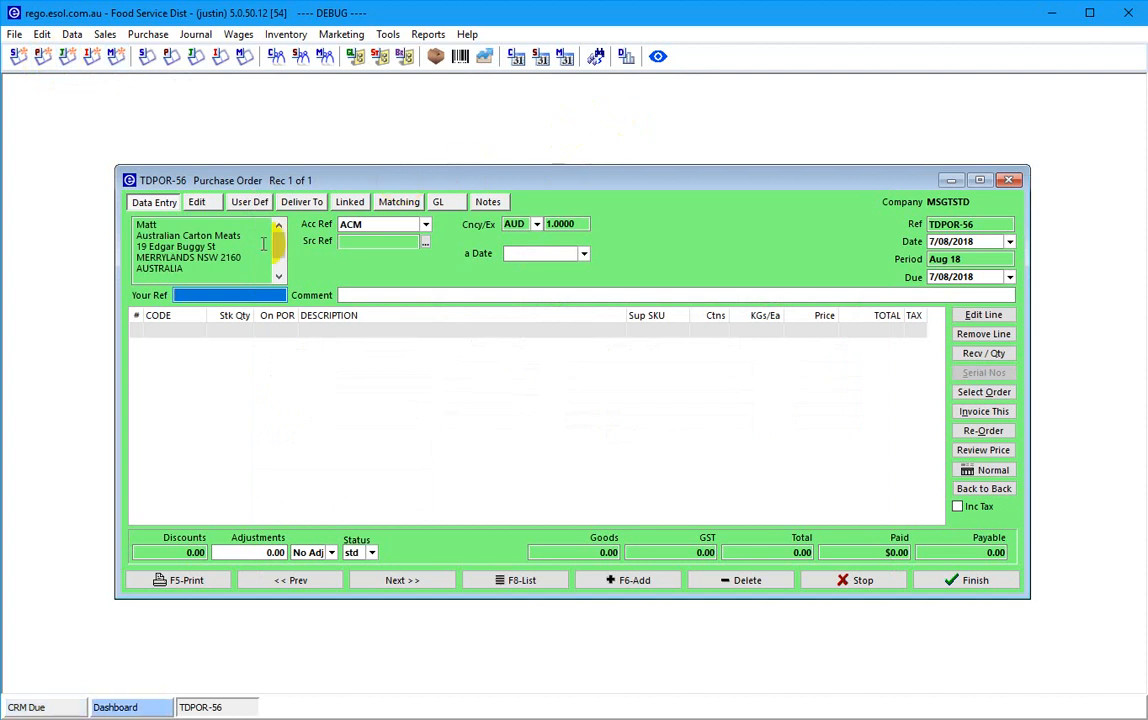
- Set the order's arrival date to 8/08/2018
{"action": "left_click", "coordinate": [583, 254]}
{"action": "left_click", "coordinate": [574, 323]}
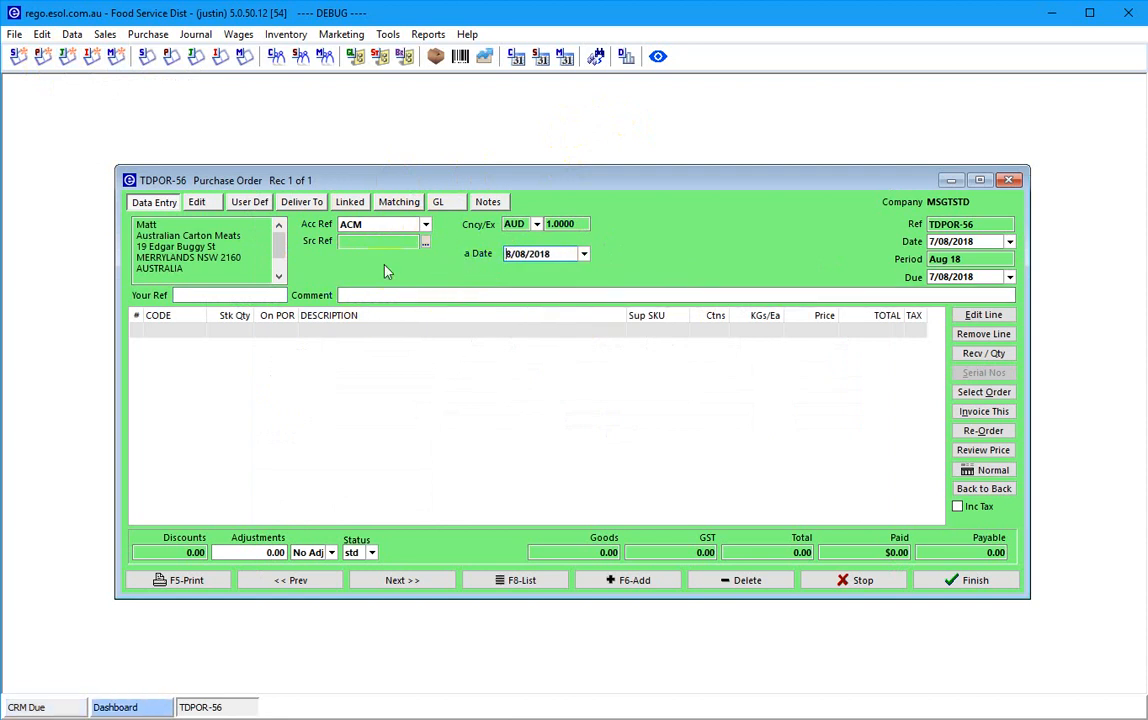
{"action": "left_click", "coordinate": [533, 294]}
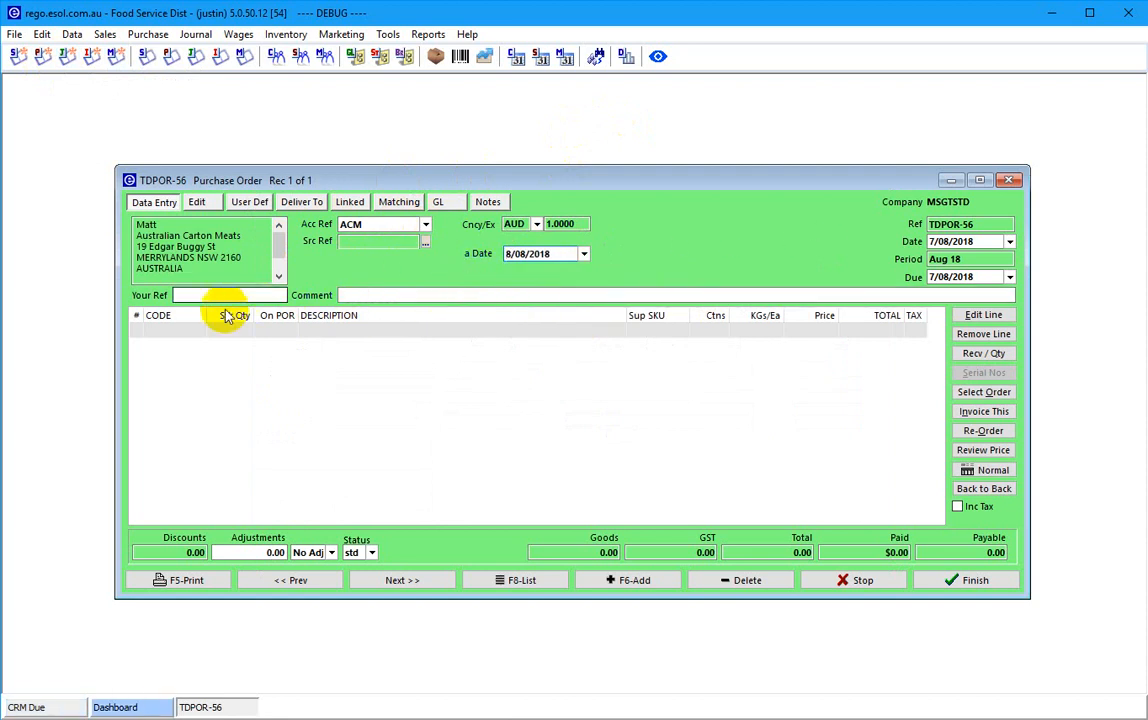
{"action": "left_click", "coordinate": [183, 334]}
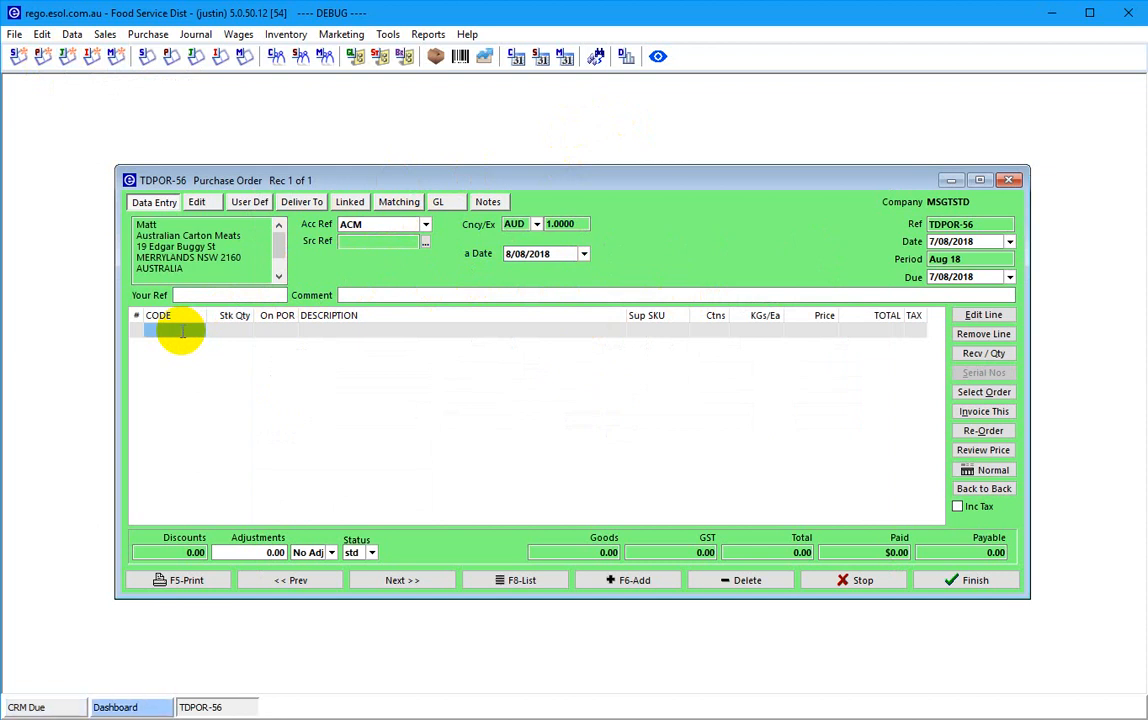
- Enter line 1 as 1CHK, 3 cartons (60 kg at 22.00, total 1,452.00), and review its SKU and quantity
{"action": "type", "text": "1c"}
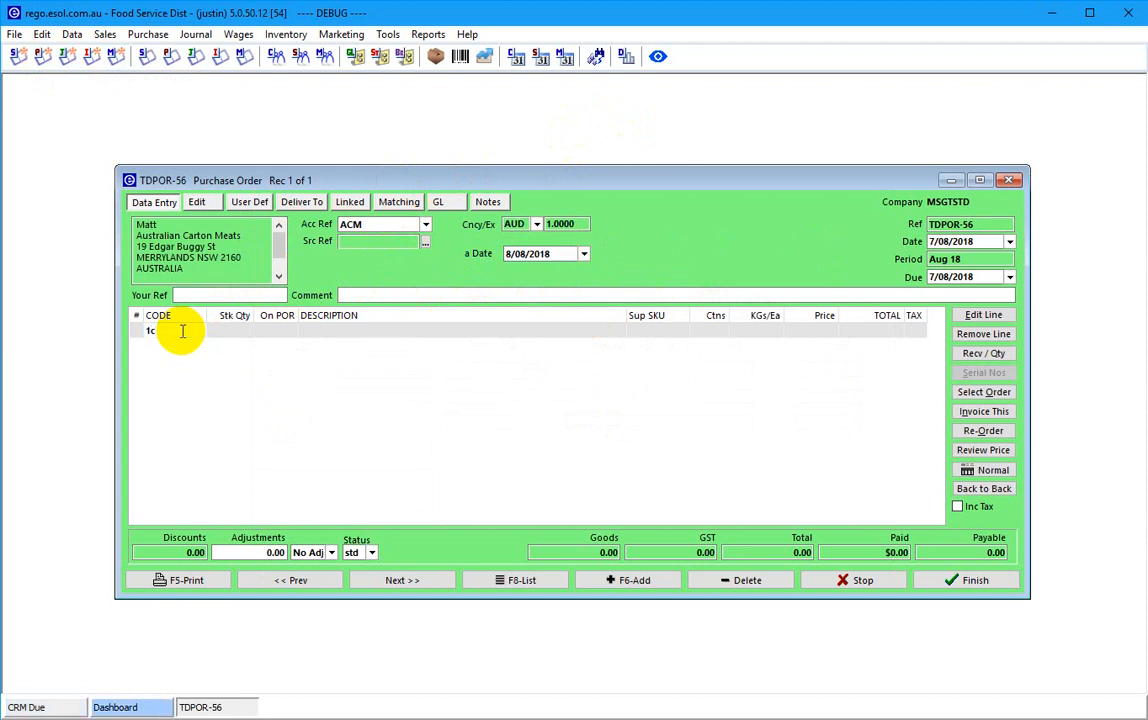
{"action": "type", "text": "hk"}
{"action": "key", "text": "Return"}
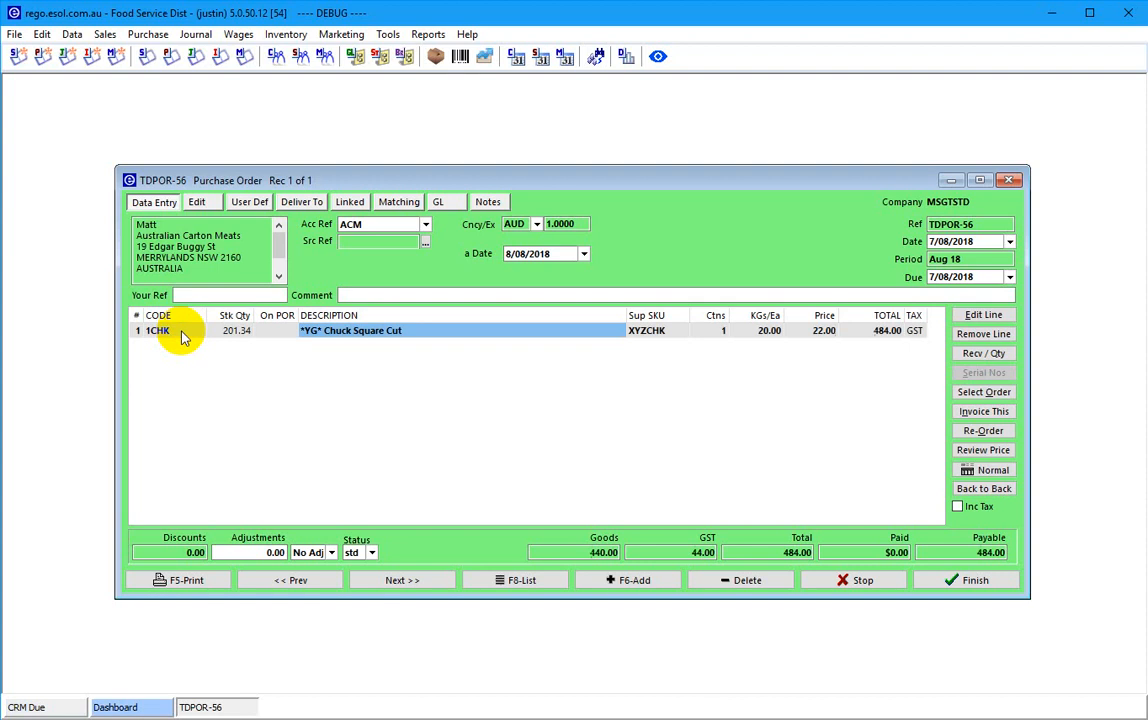
{"action": "key", "text": "Return"}
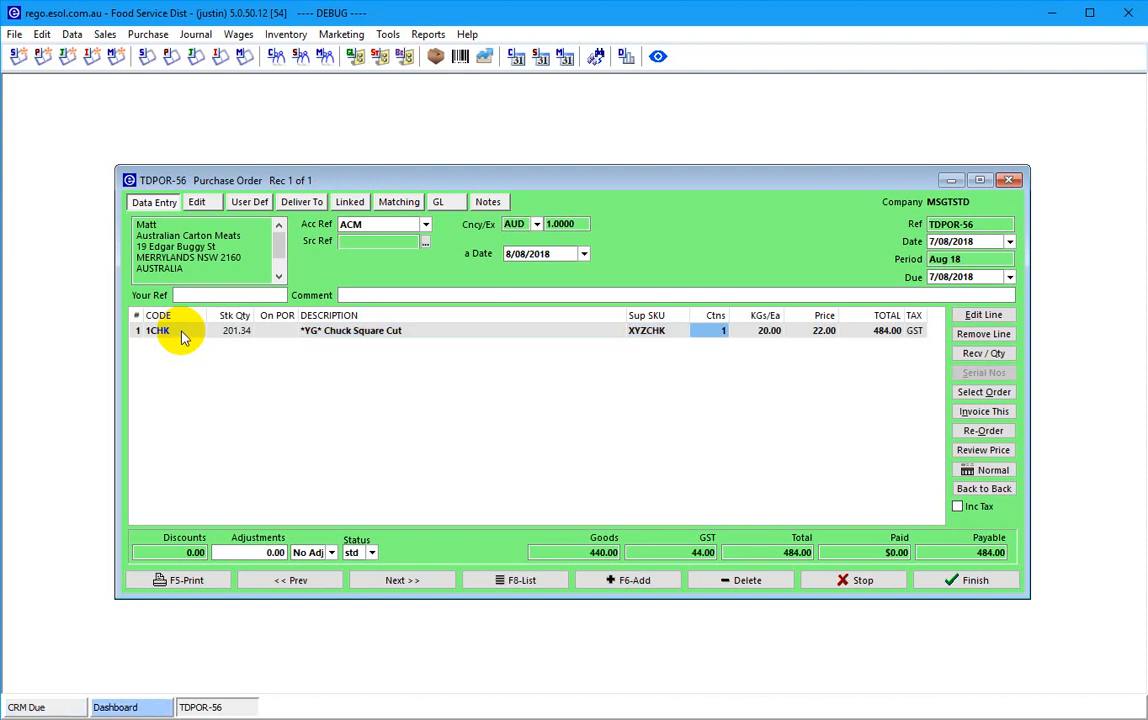
{"action": "key", "text": "Return"}
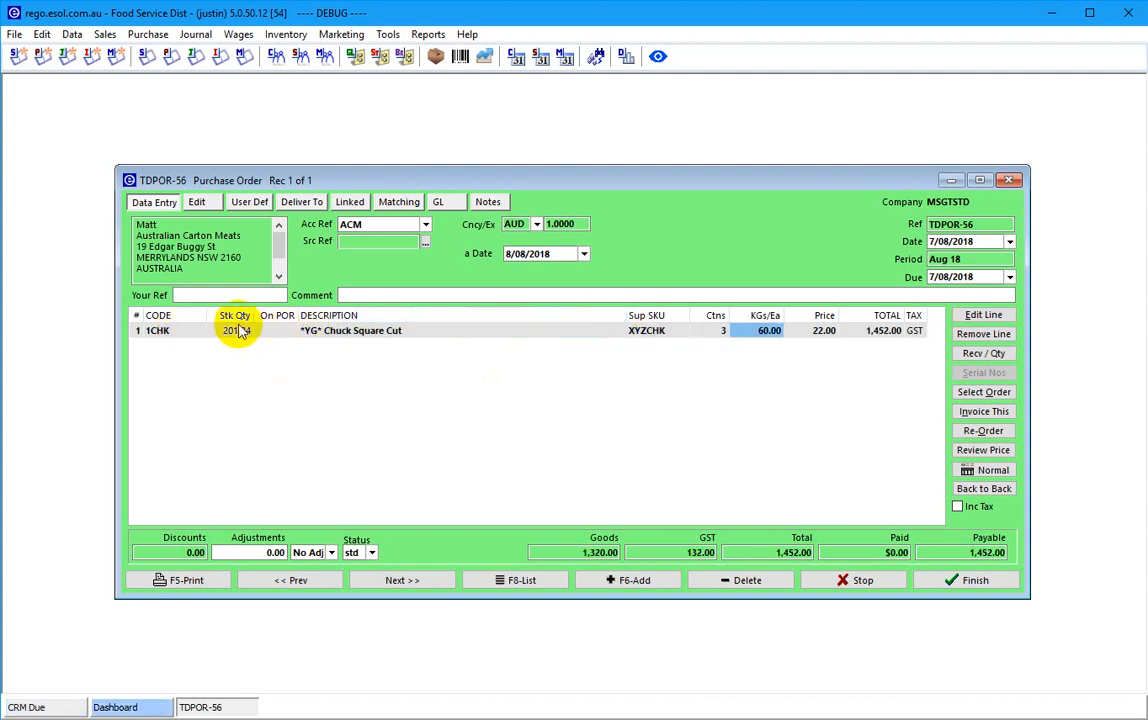
{"action": "left_click", "coordinate": [654, 331]}
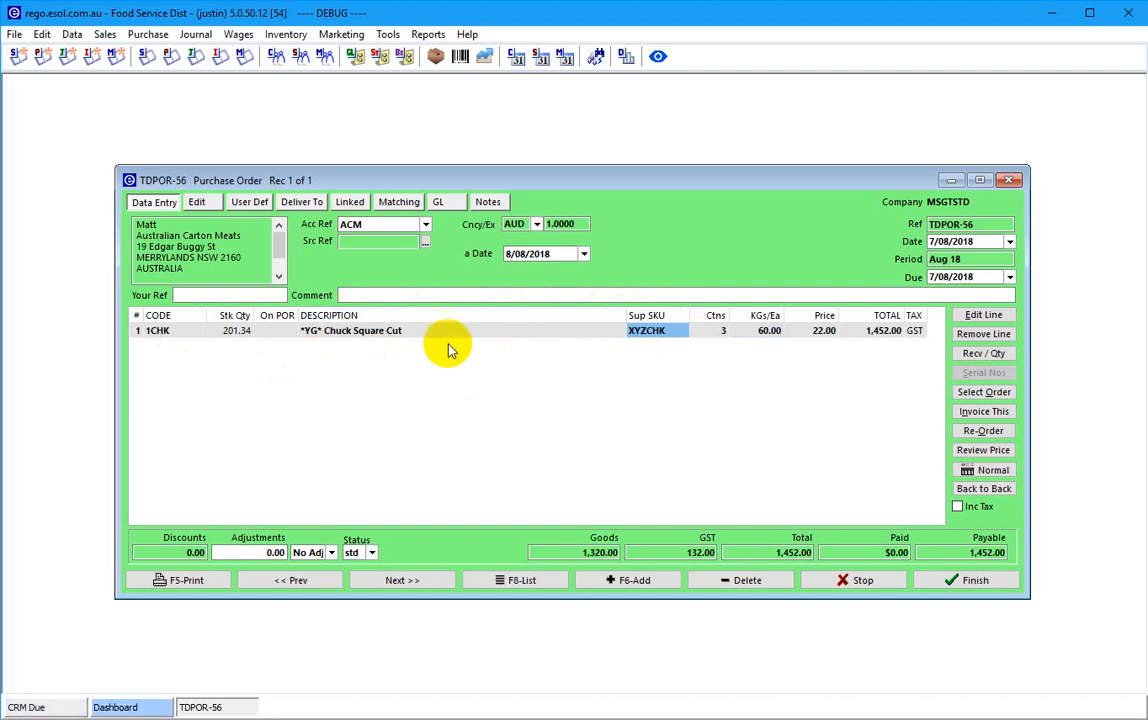
{"action": "left_click", "coordinate": [231, 336]}
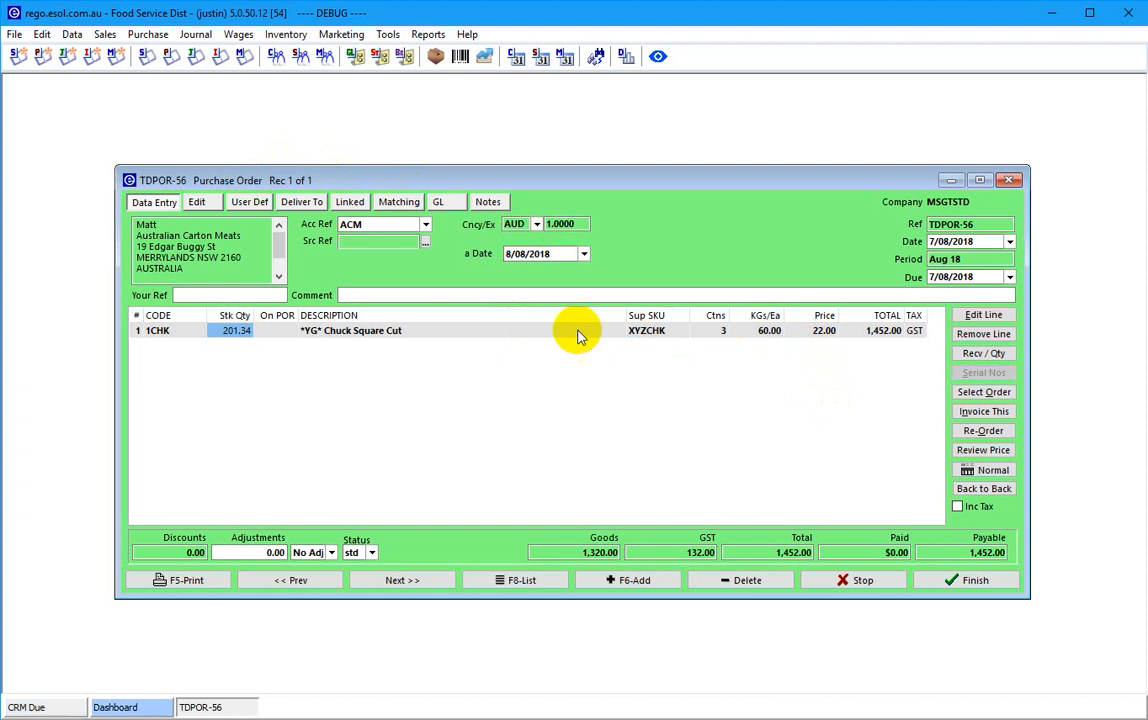
- Add line 2: 1RMP D-Rump IW/VAC MSA 2+, 3 cartons
{"action": "left_click", "coordinate": [343, 335]}
{"action": "key", "text": "Down"}
{"action": "key", "text": "Left"}
{"action": "key", "text": "Left"}
{"action": "key", "text": "Left"}
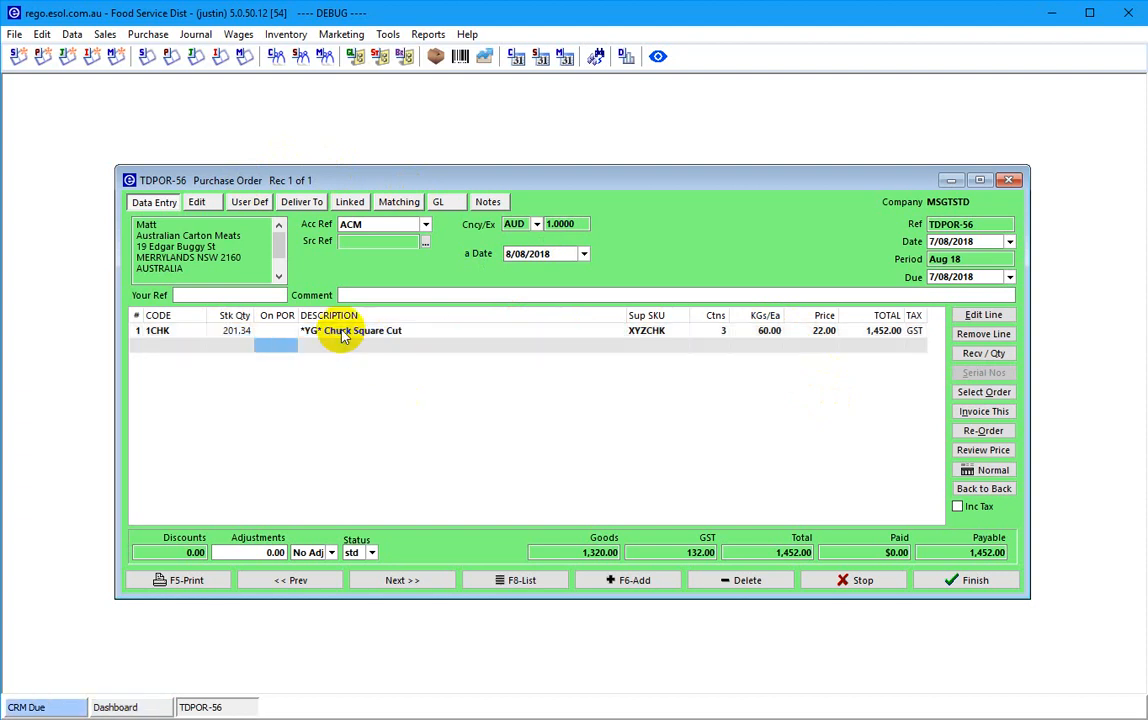
{"action": "type", "text": "rump"}
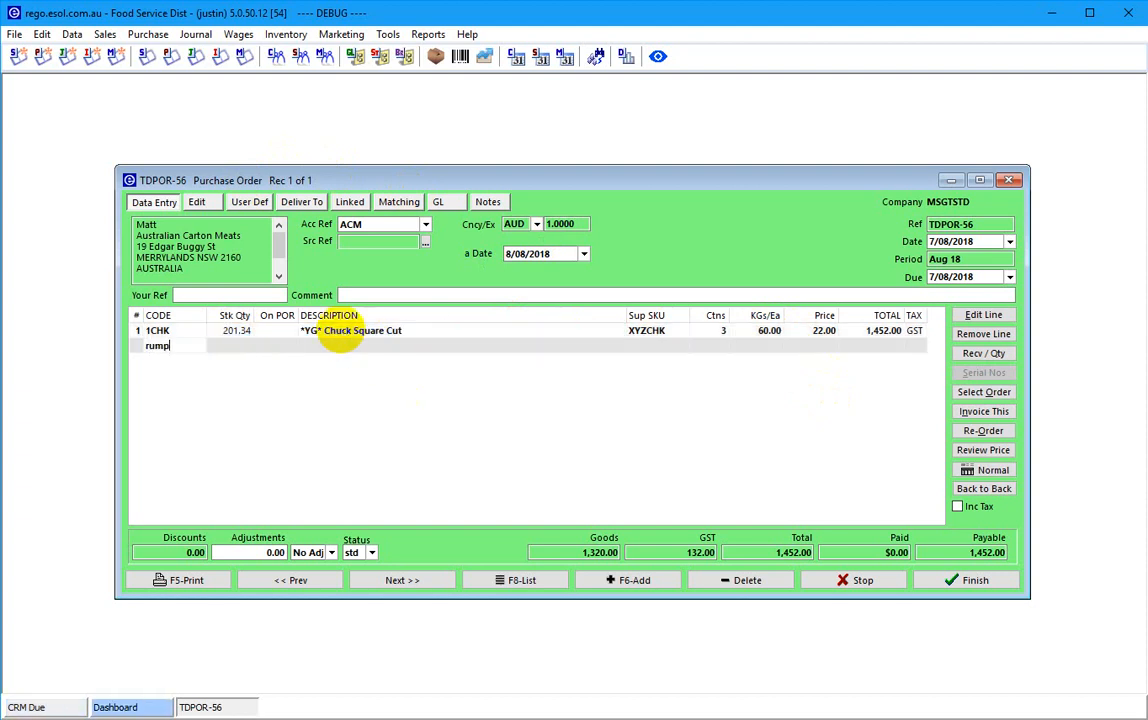
{"action": "key", "text": "Return"}
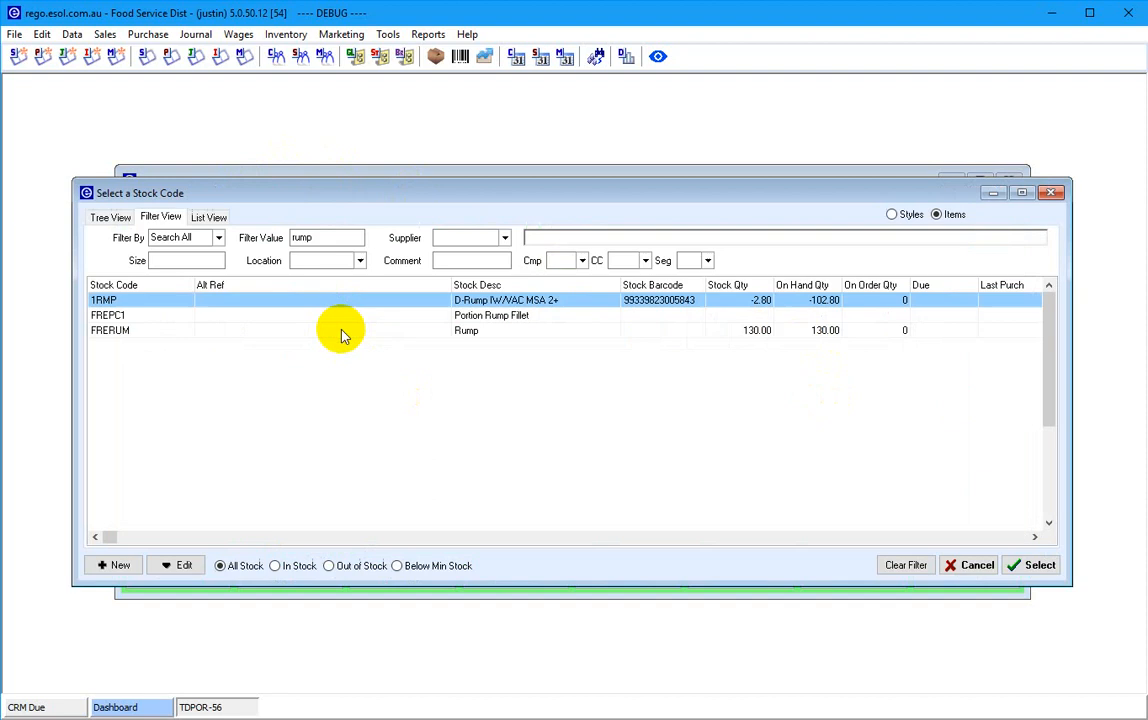
{"action": "left_click", "coordinate": [1033, 566]}
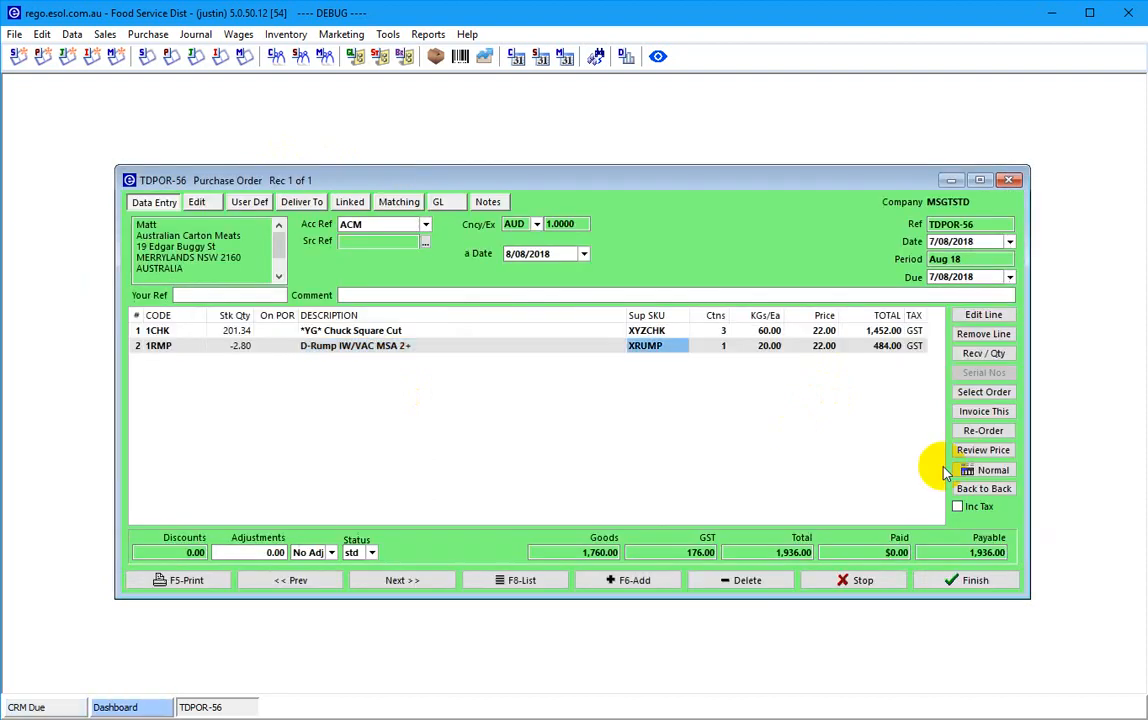
{"action": "type", "text": "3"}
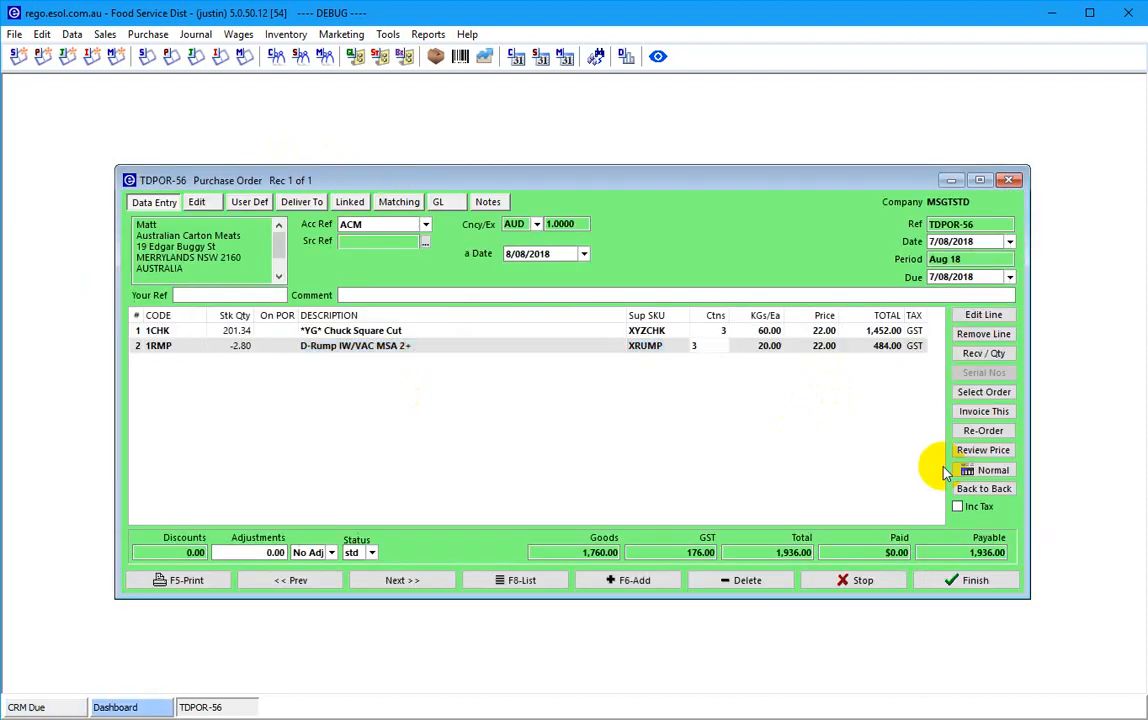
{"action": "key", "text": "Return"}
{"action": "key", "text": "Return"}
{"action": "key", "text": "Return"}
{"action": "key", "text": "Return"}
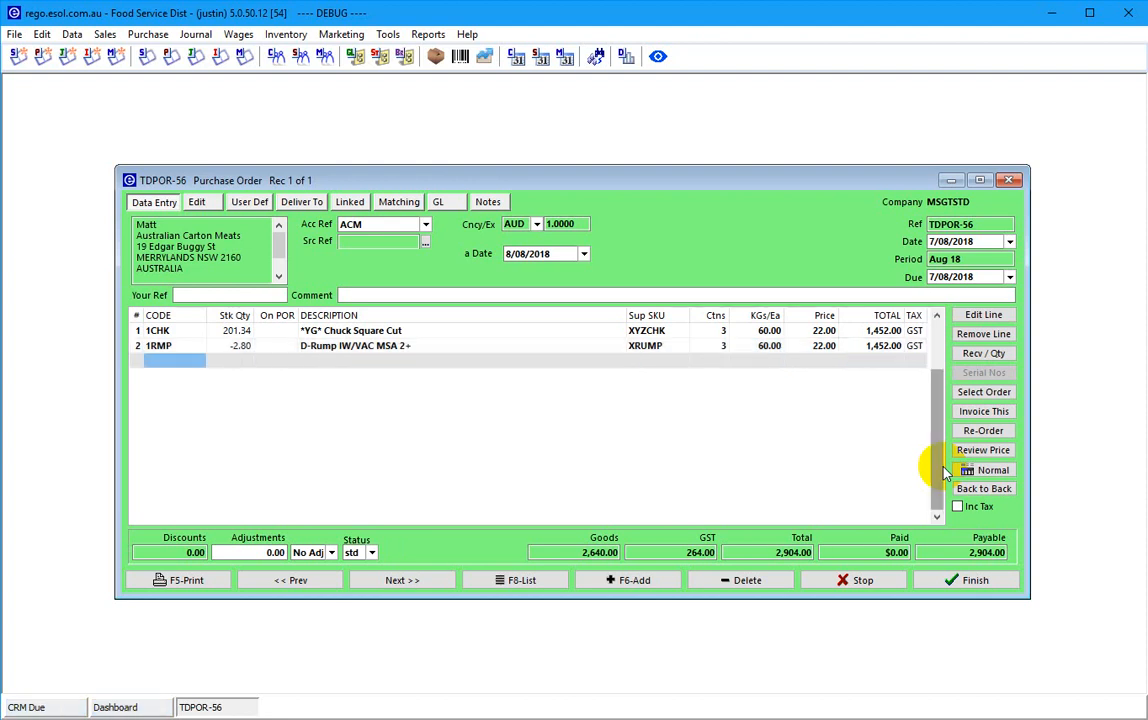
- Add line 3: BACBUD Budget Bacon R/L, 2 cartons
{"action": "type", "text": "bac"}
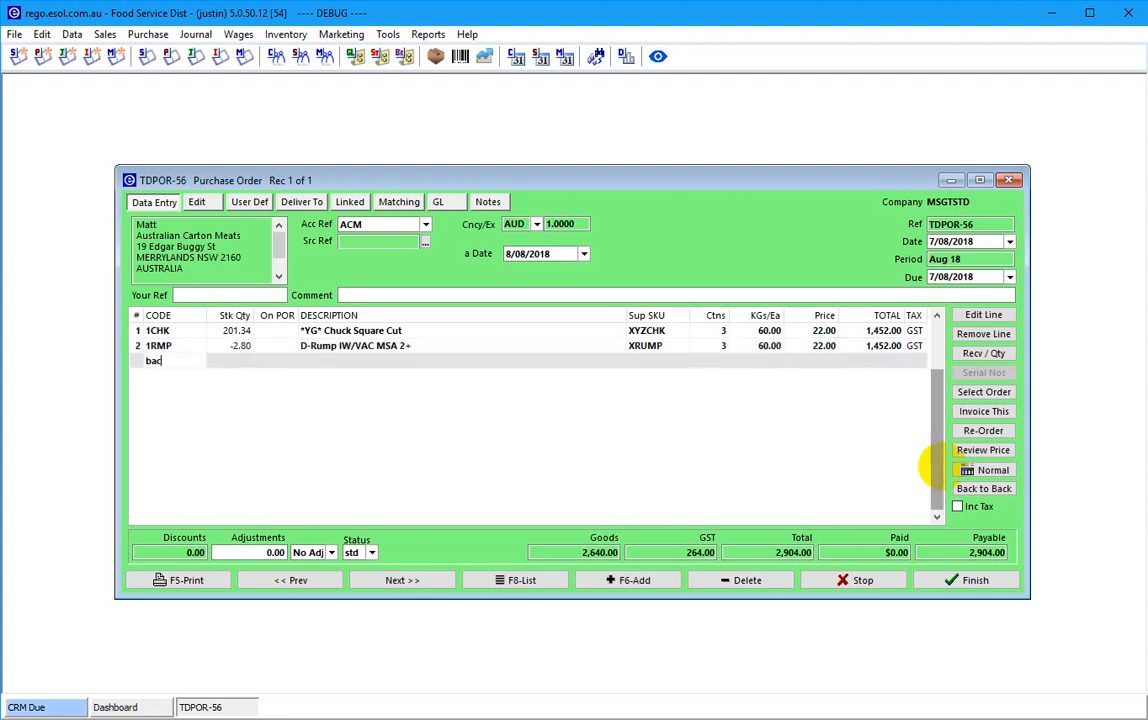
{"action": "type", "text": "bud"}
{"action": "key", "text": "Return"}
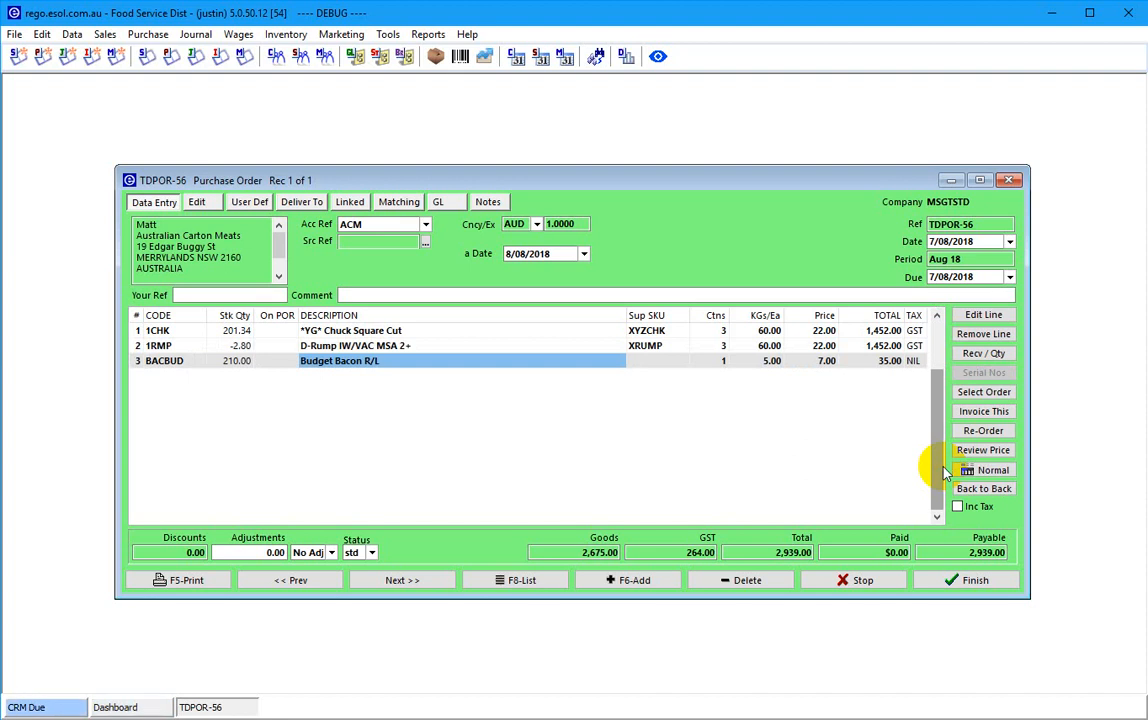
{"action": "key", "text": "Return"}
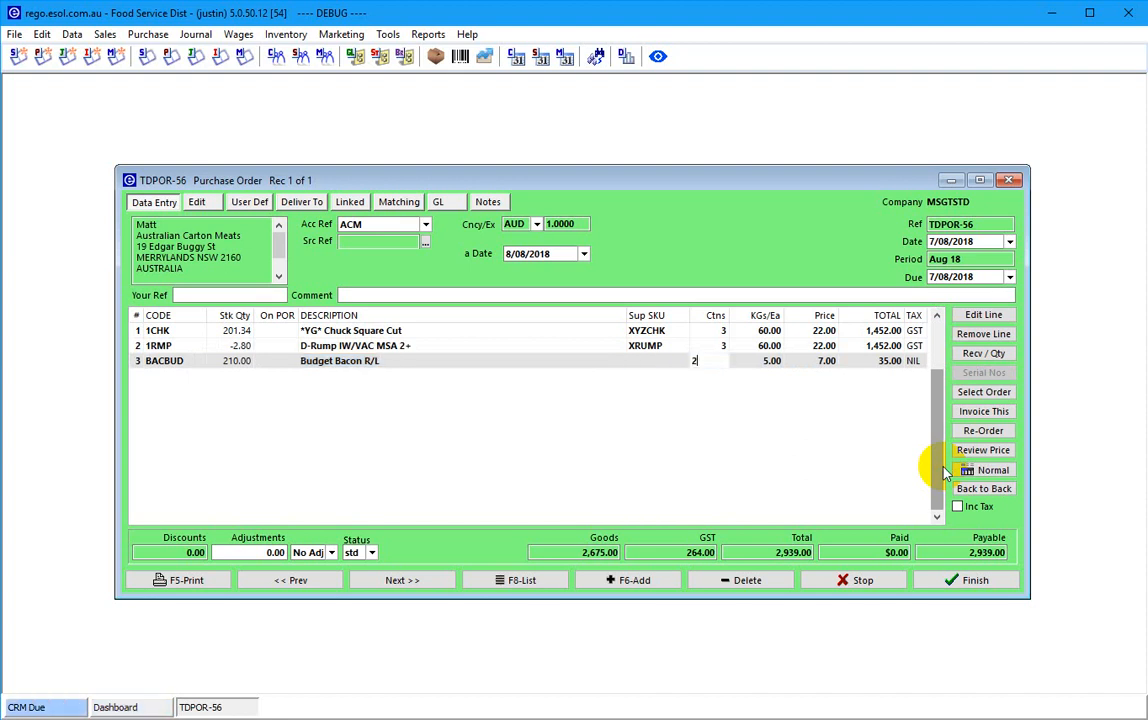
{"action": "type", "text": "2"}
{"action": "key", "text": "Return"}
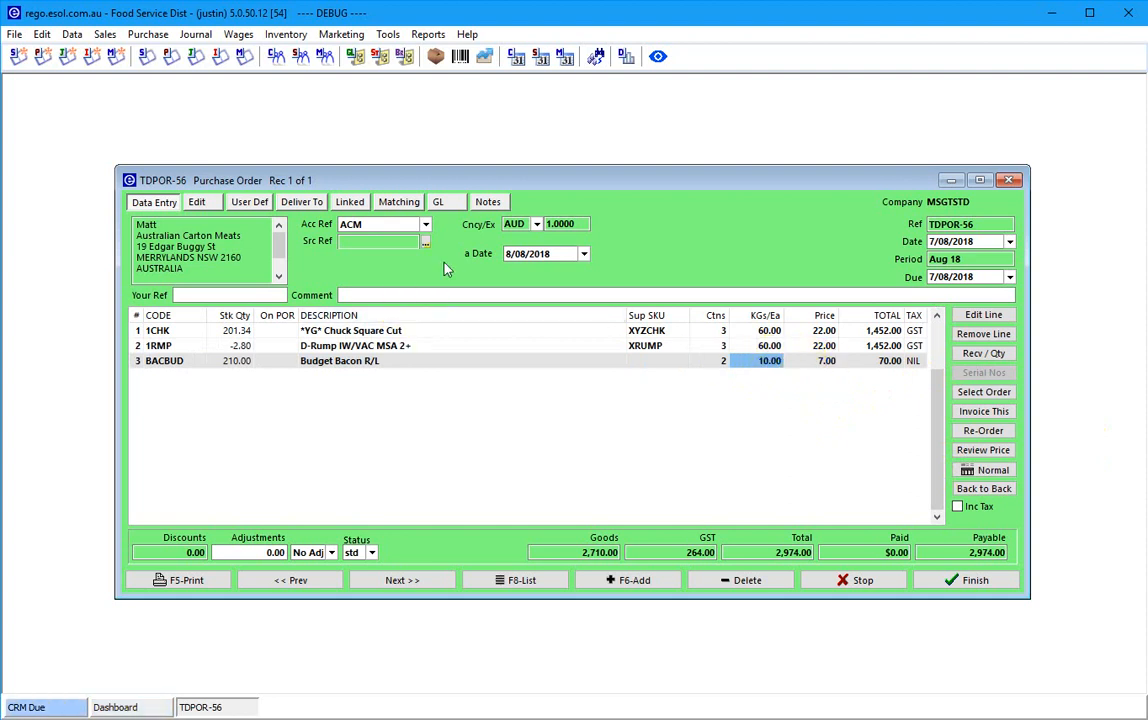
- Add the comment 'order for me' and finish TDPOR-56 at 2,974.00
{"action": "left_click", "coordinate": [373, 291]}
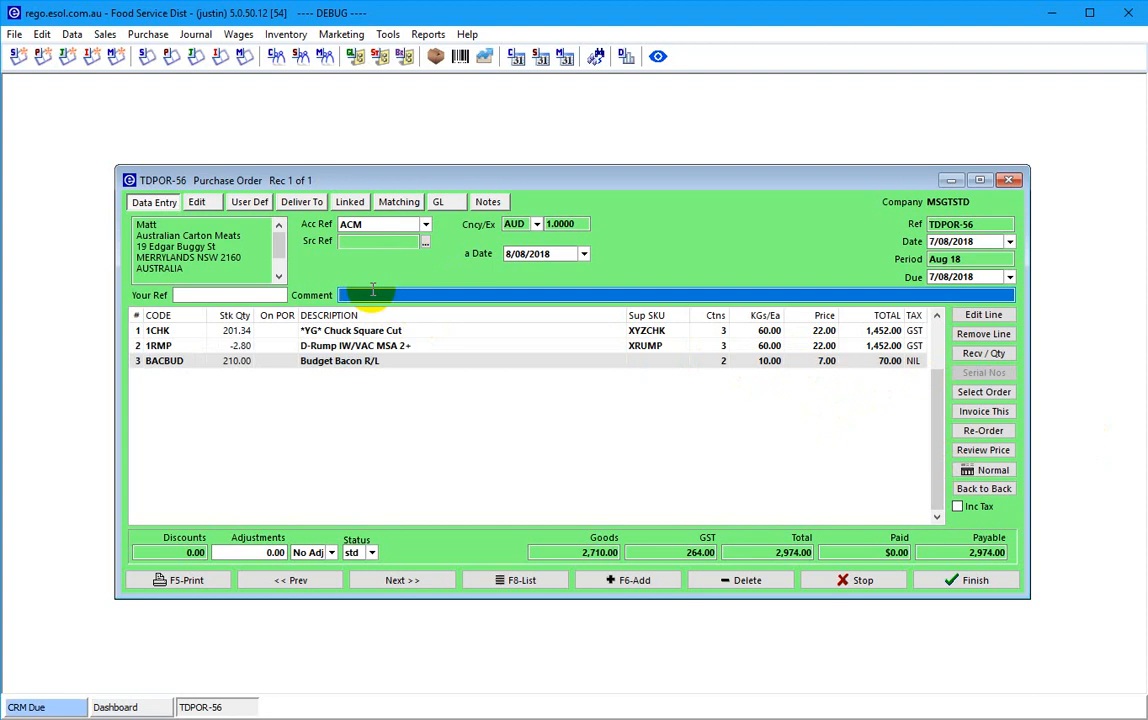
{"action": "type", "text": "order for me"}
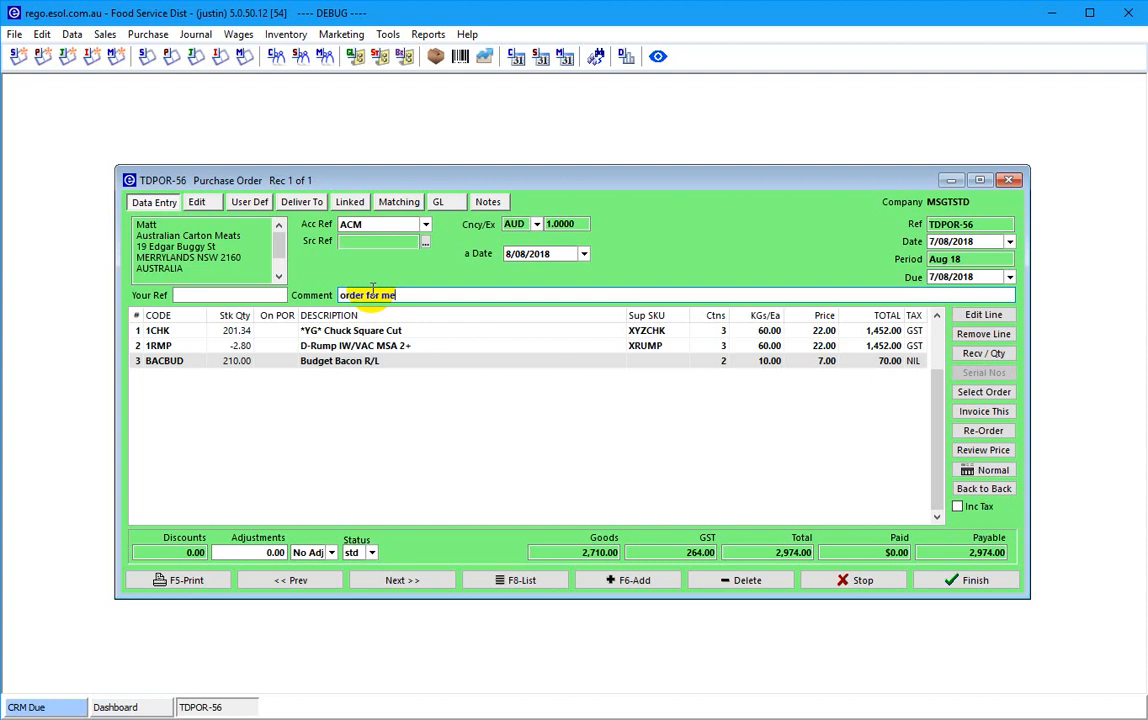
{"action": "left_click", "coordinate": [965, 580]}
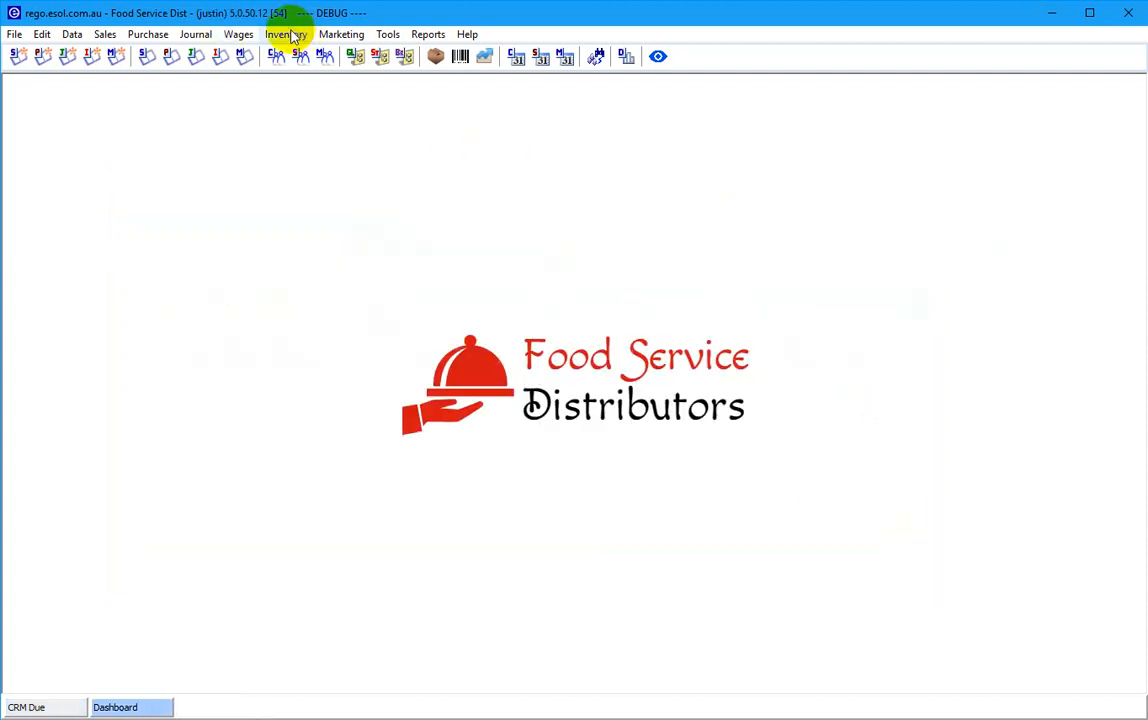
- Open the Purchase Transactions list, filter to Orders, and open TDPOR-56
{"action": "left_click", "coordinate": [287, 35]}
{"action": "left_click", "coordinate": [148, 145]}
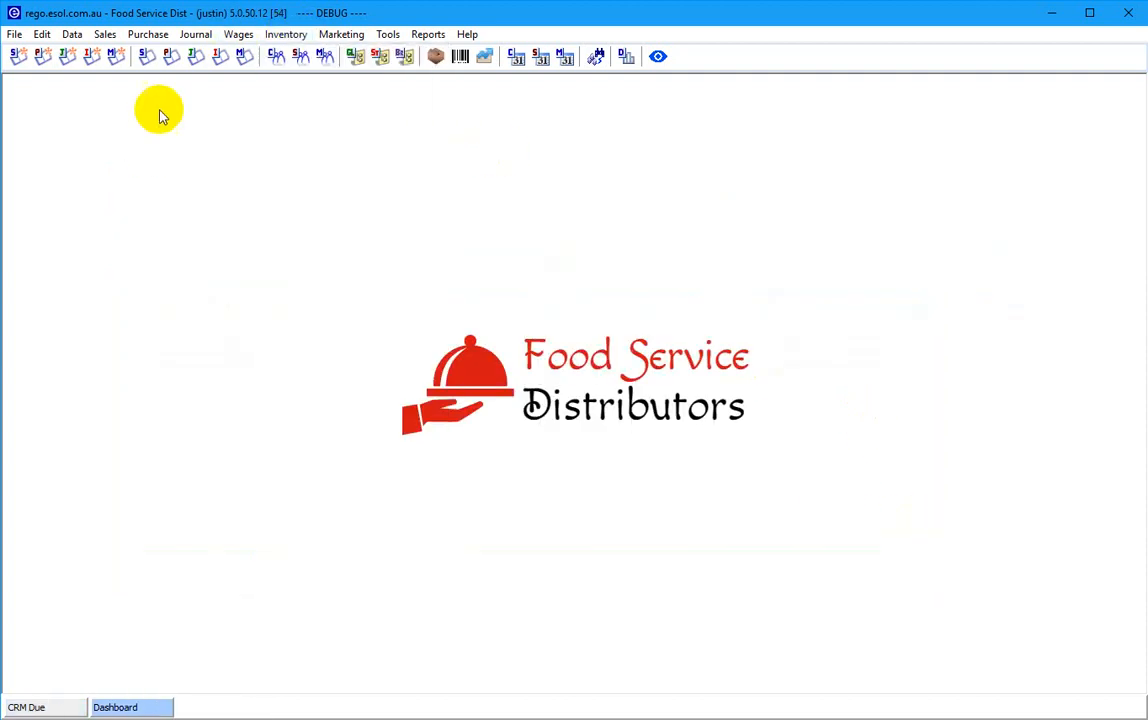
{"action": "left_click", "coordinate": [169, 58]}
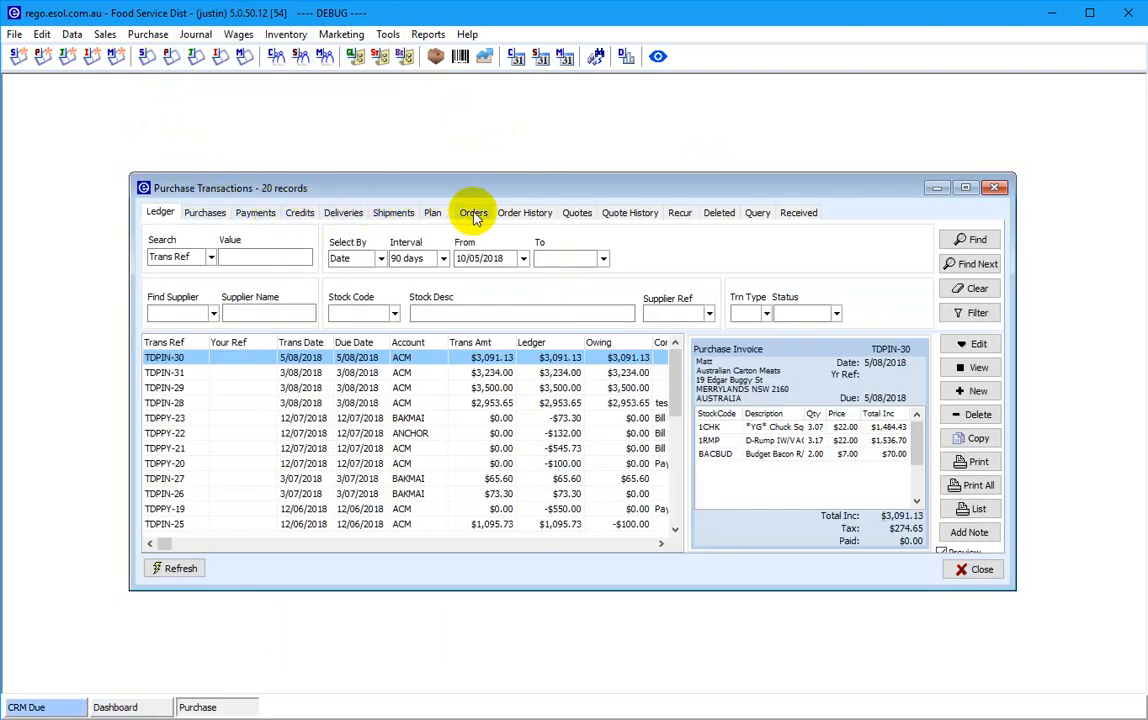
{"action": "left_click", "coordinate": [148, 34]}
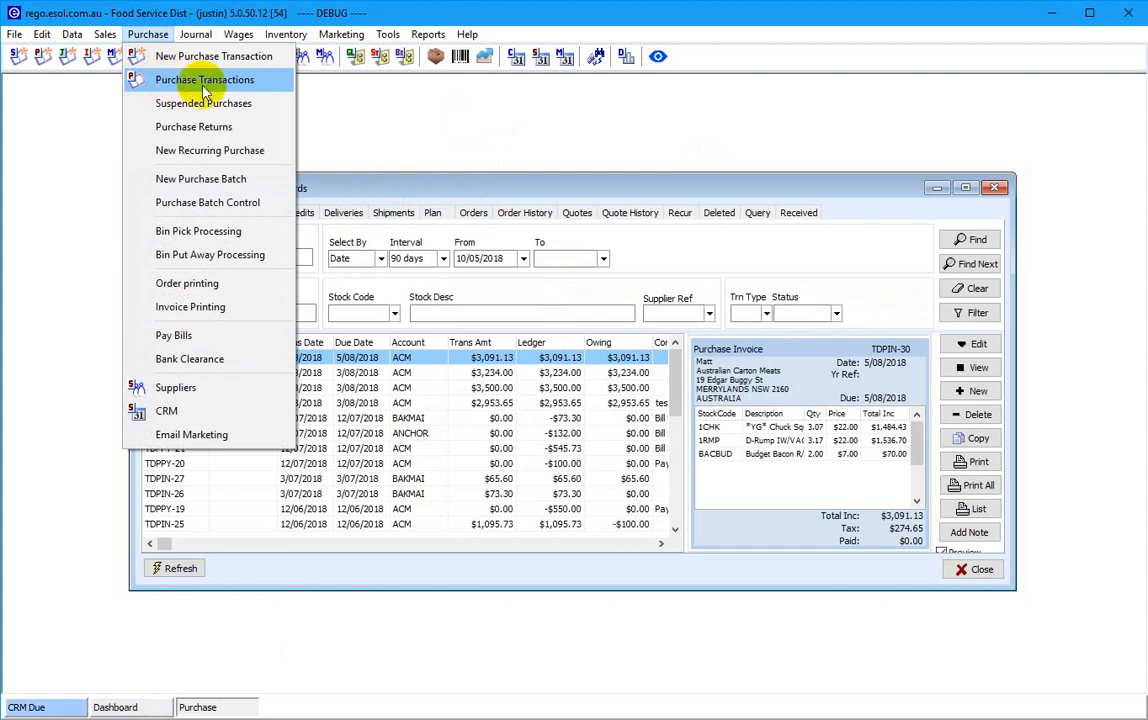
{"action": "left_click", "coordinate": [355, 189]}
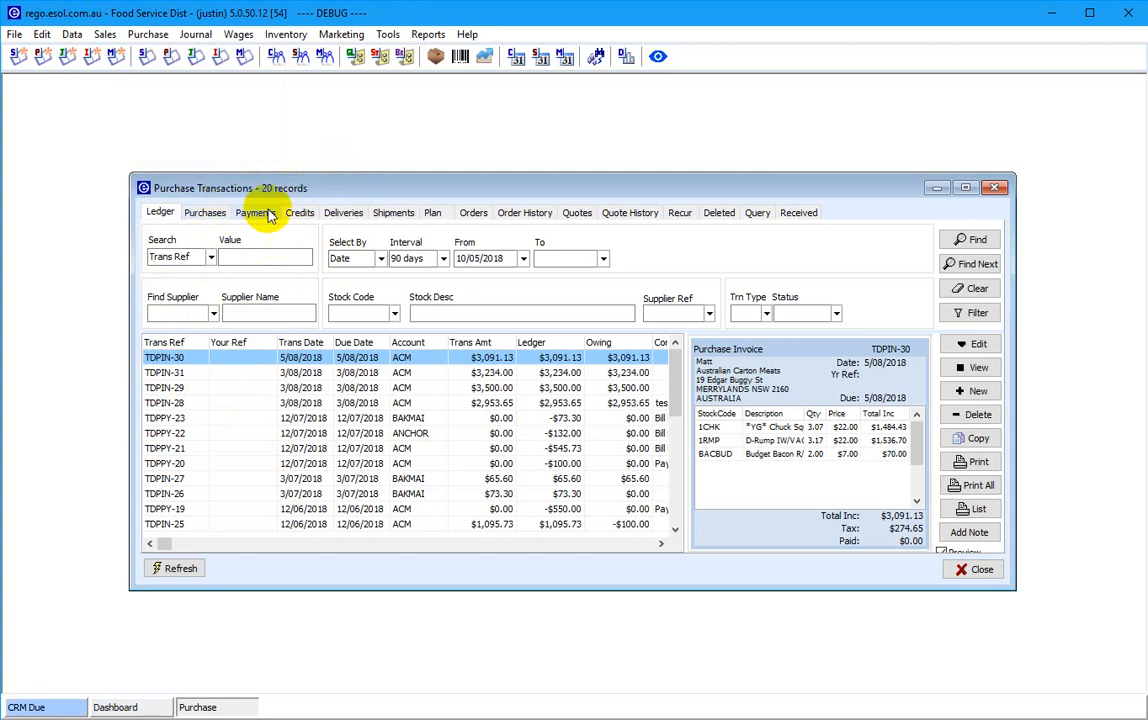
{"action": "left_click", "coordinate": [474, 215]}
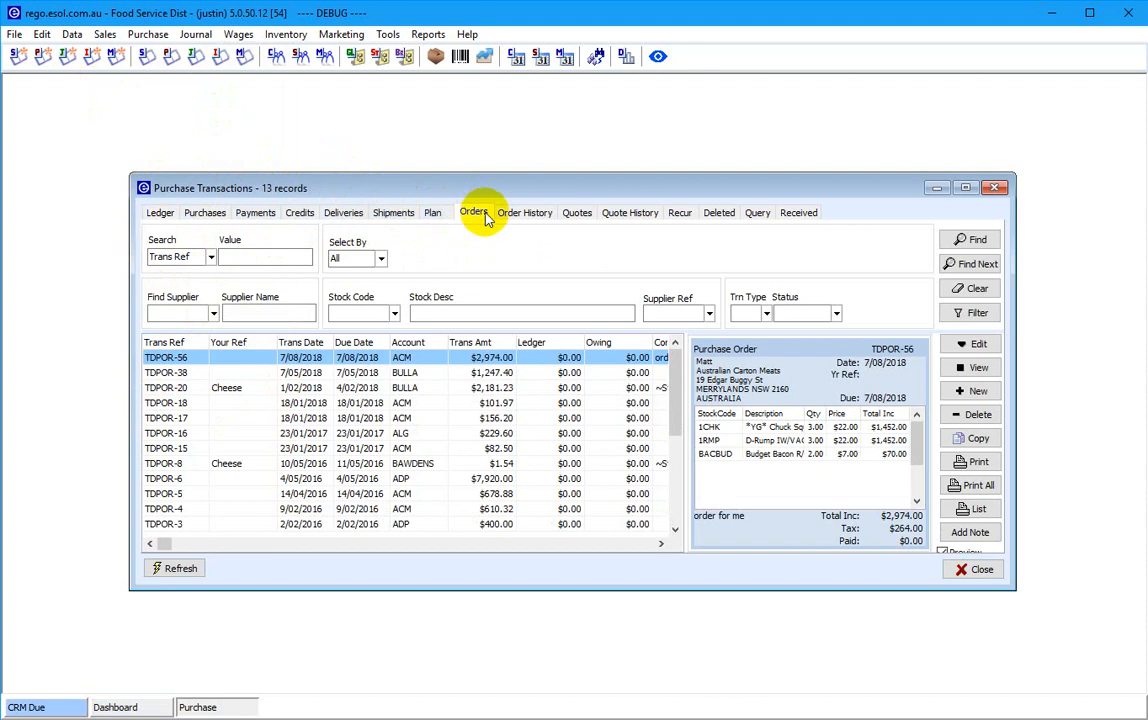
{"action": "left_click", "coordinate": [176, 358]}
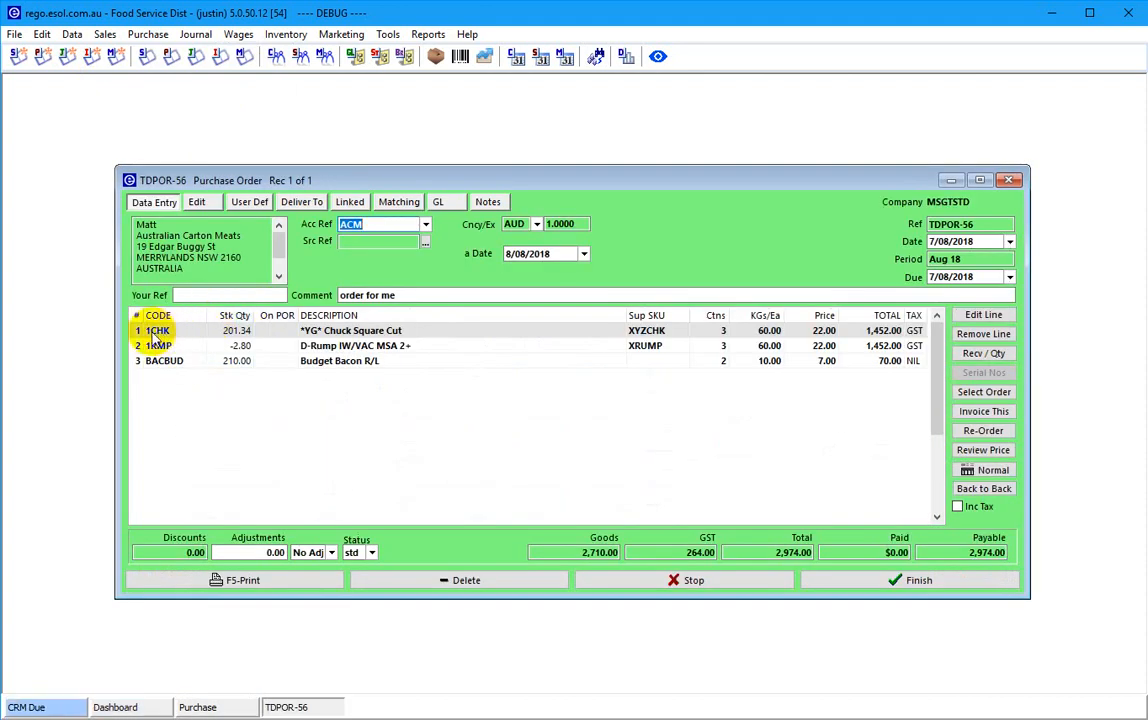
{"action": "left_click", "coordinate": [155, 331]}
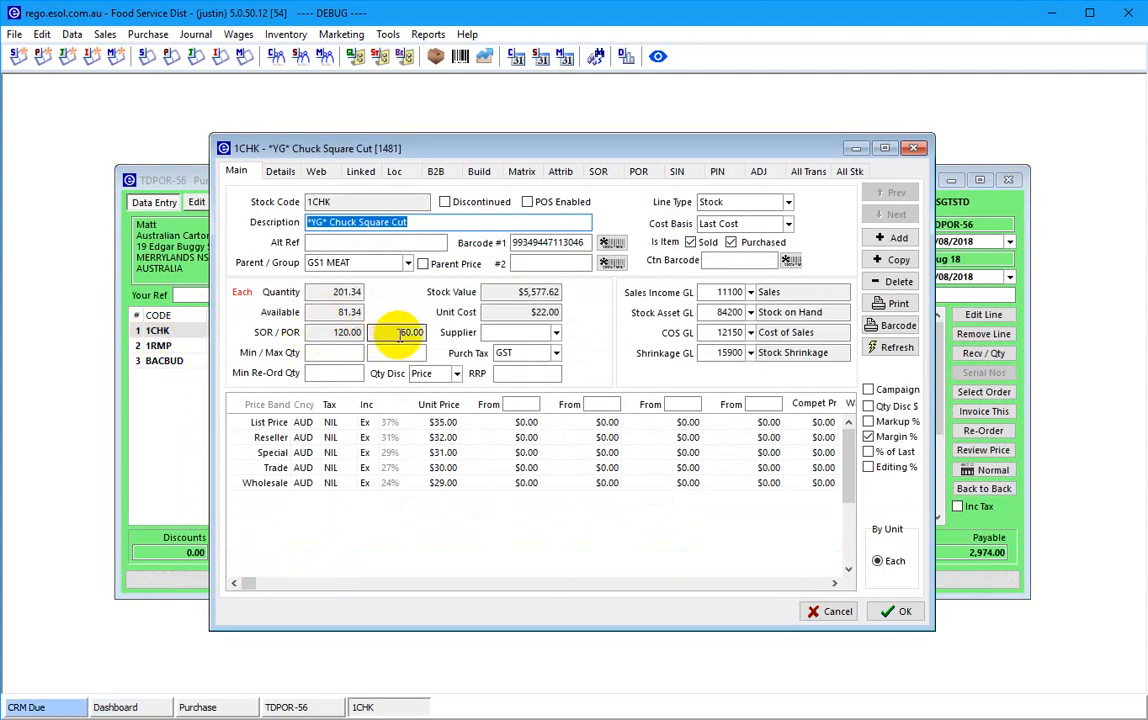
{"action": "left_click", "coordinate": [643, 173]}
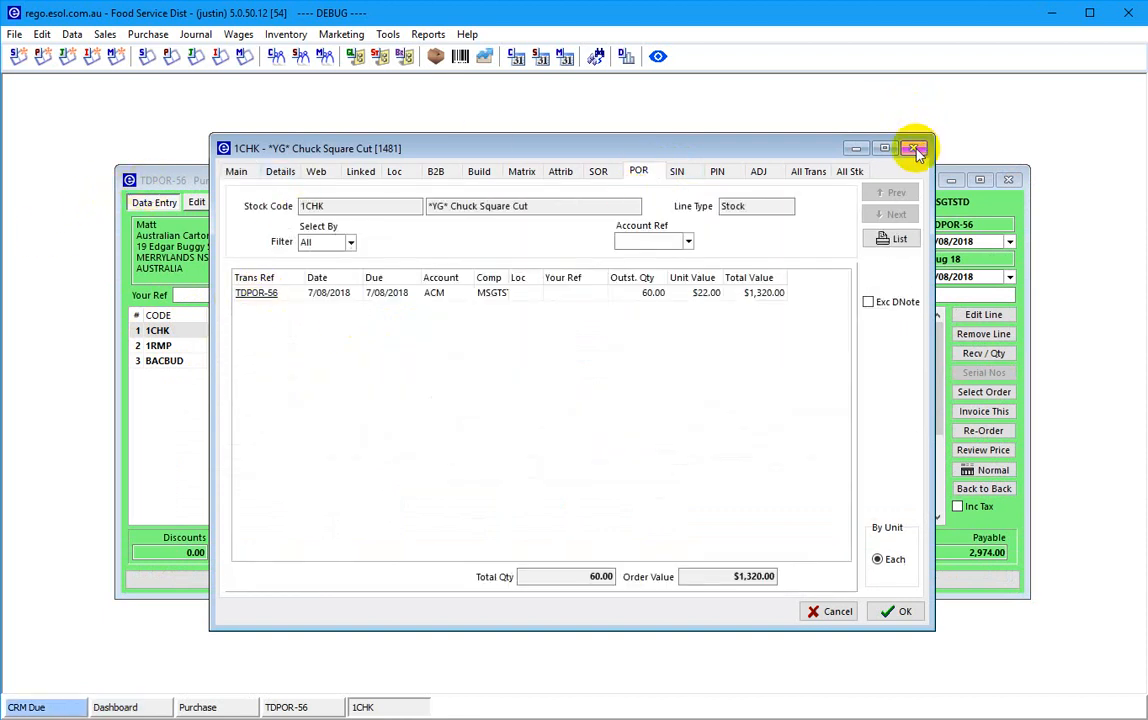
{"action": "left_click", "coordinate": [913, 148]}
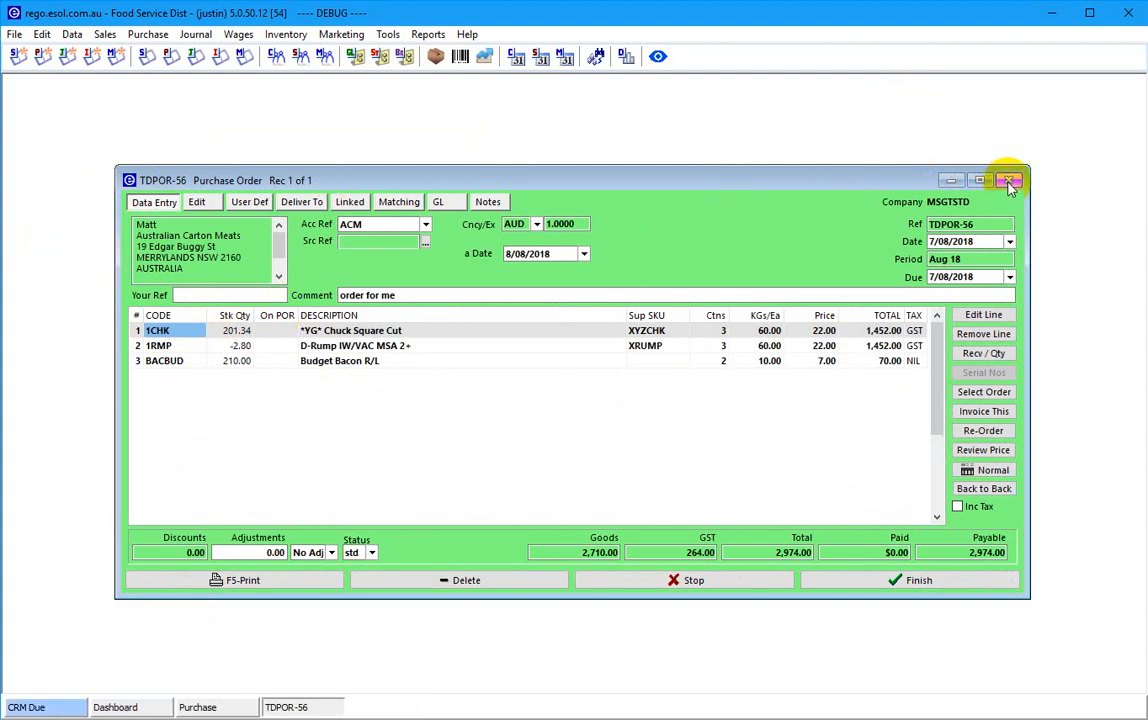
- In Recv / Qty, receive 60 of 1CHK, 60 of 1RMP and 10 of BACBUD, and confirm
{"action": "left_click", "coordinate": [981, 356]}
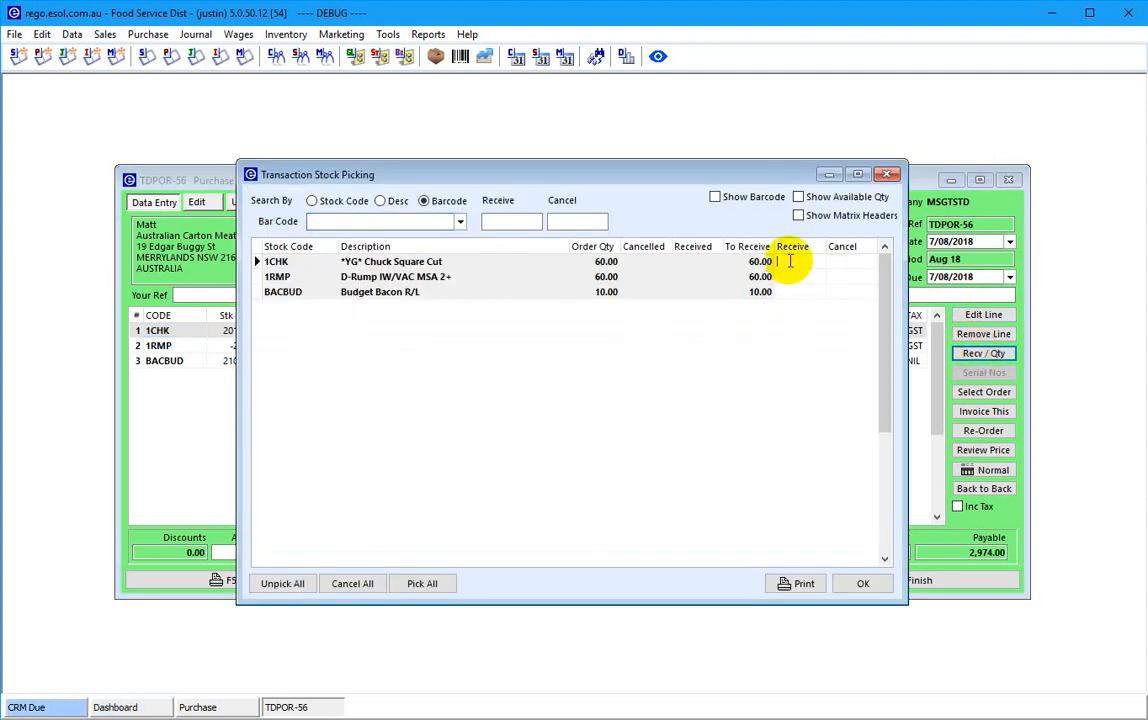
{"action": "key", "text": "Return"}
{"action": "key", "text": "Return"}
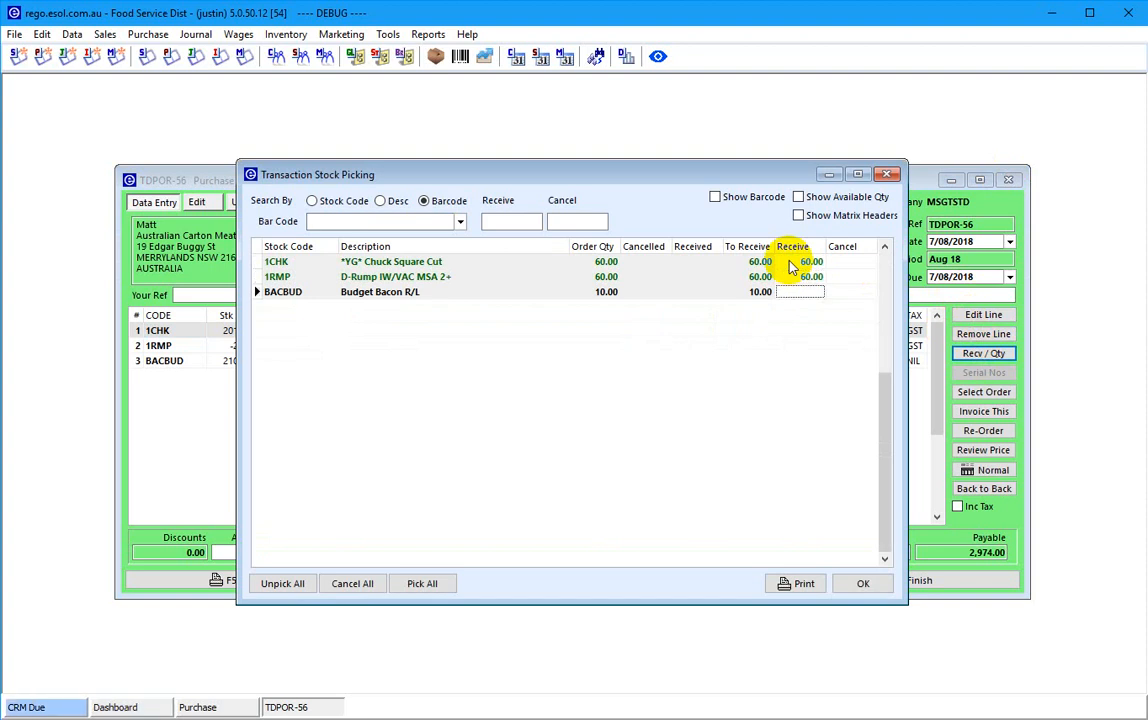
{"action": "key", "text": "Return"}
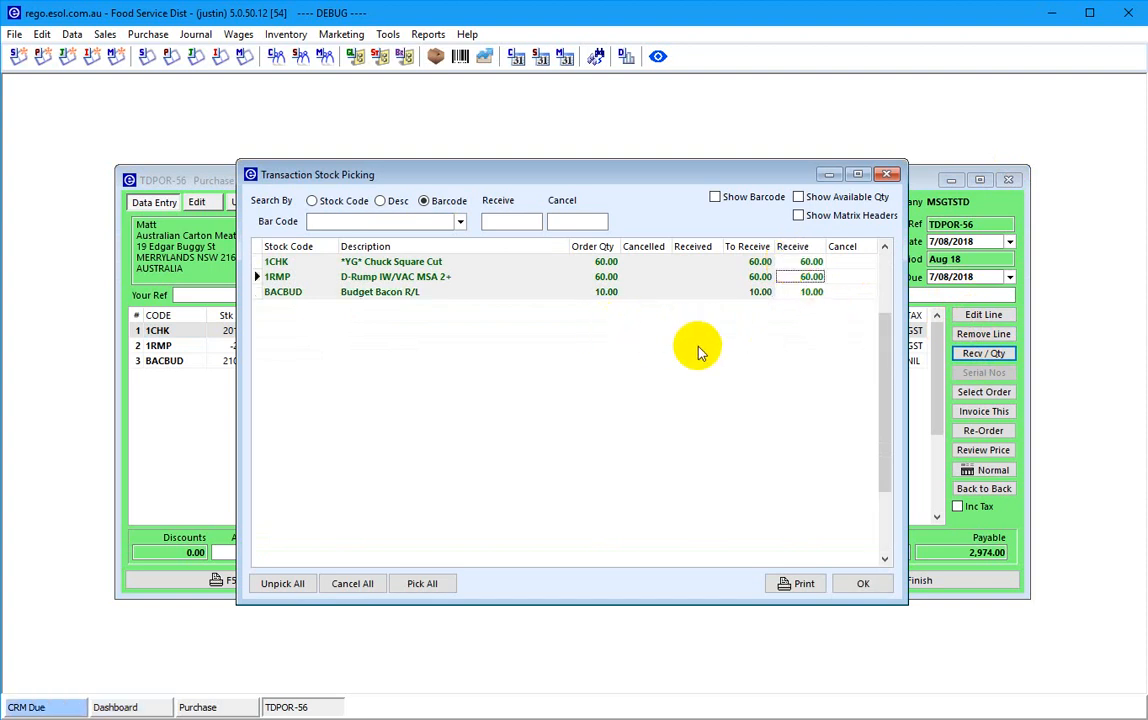
{"action": "left_click", "coordinate": [862, 586]}
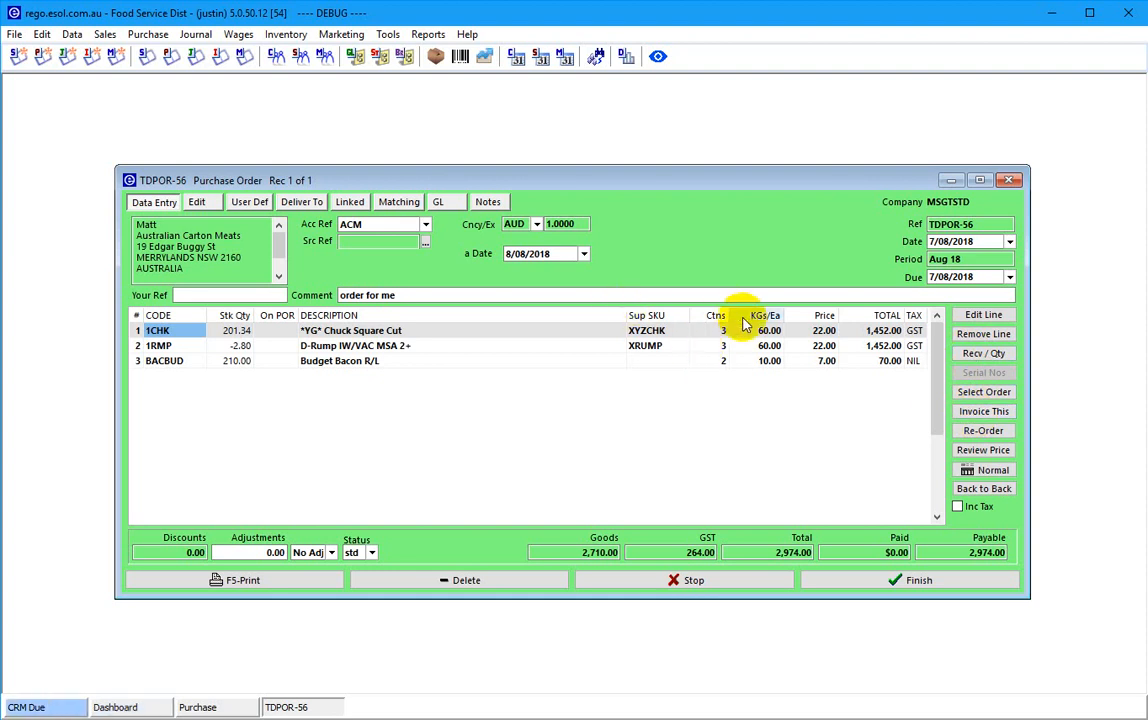
{"action": "key", "text": "alt+Tab"}
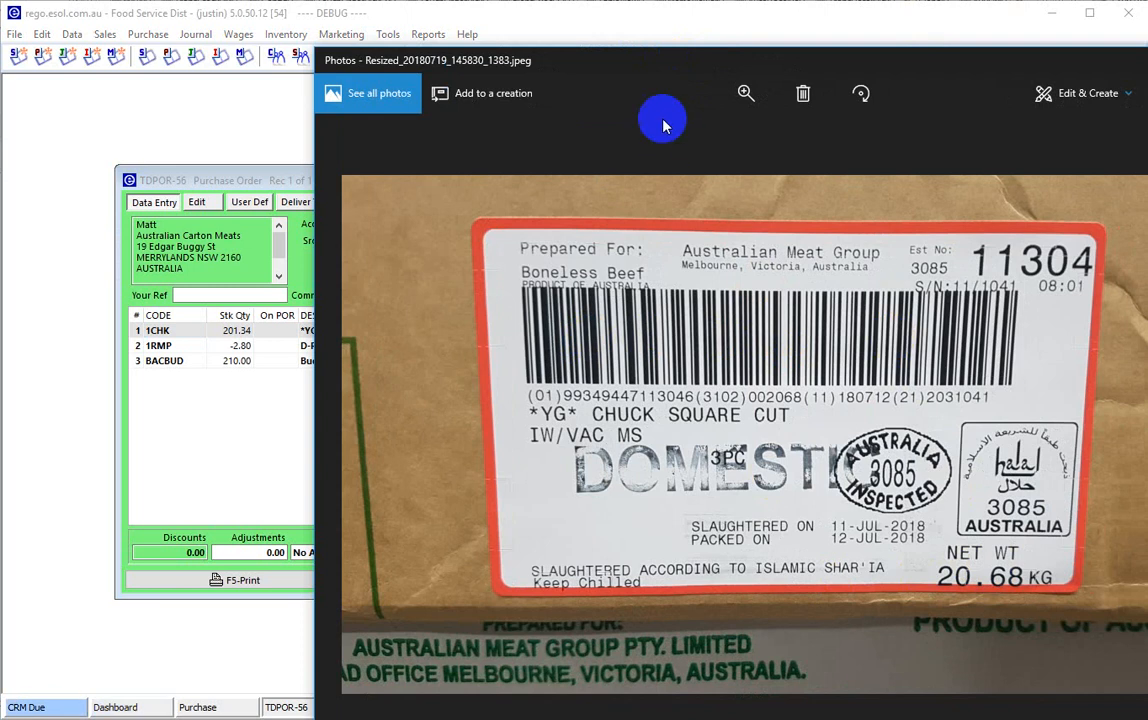
{"action": "left_click", "coordinate": [1146, 60]}
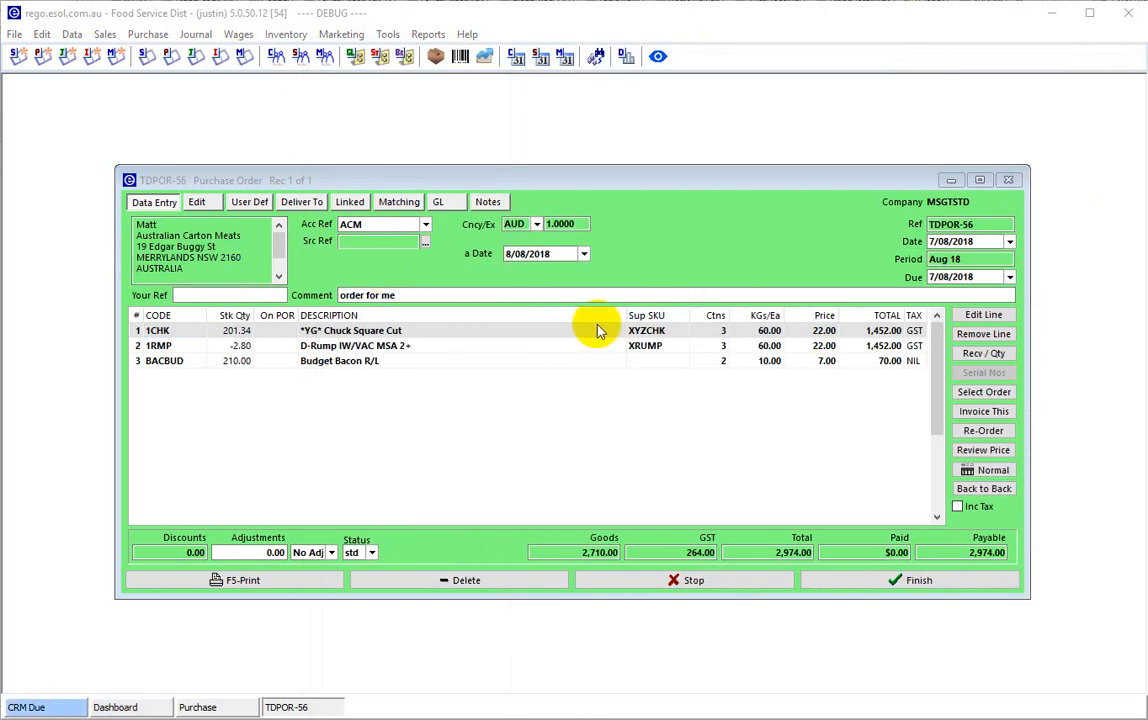
- Invoice TDPOR-56 into draft TDPIN-32, then stop it and discard the changes
{"action": "left_click", "coordinate": [984, 411]}
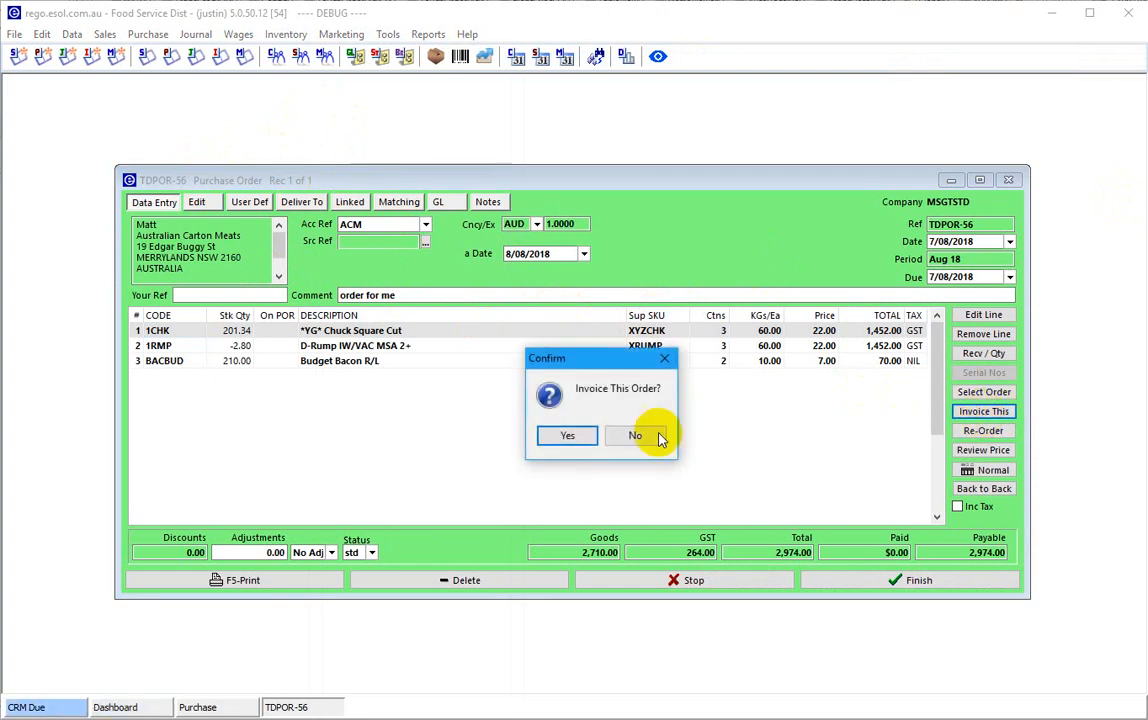
{"action": "left_click", "coordinate": [565, 435]}
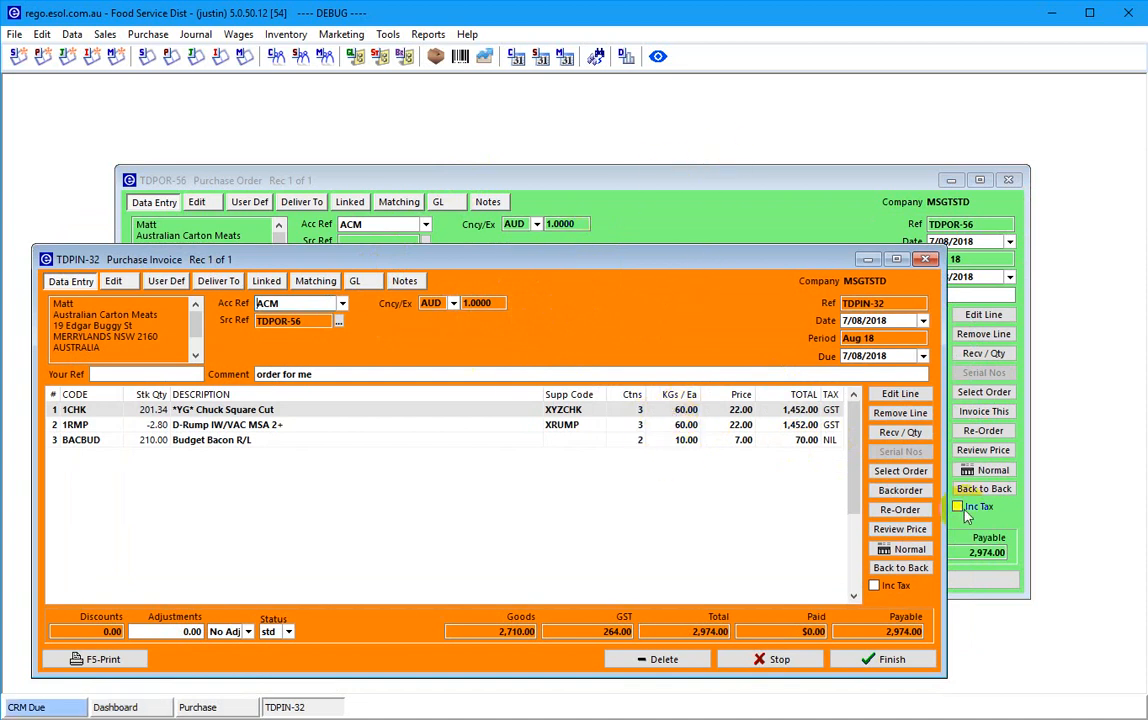
{"action": "left_click", "coordinate": [775, 659]}
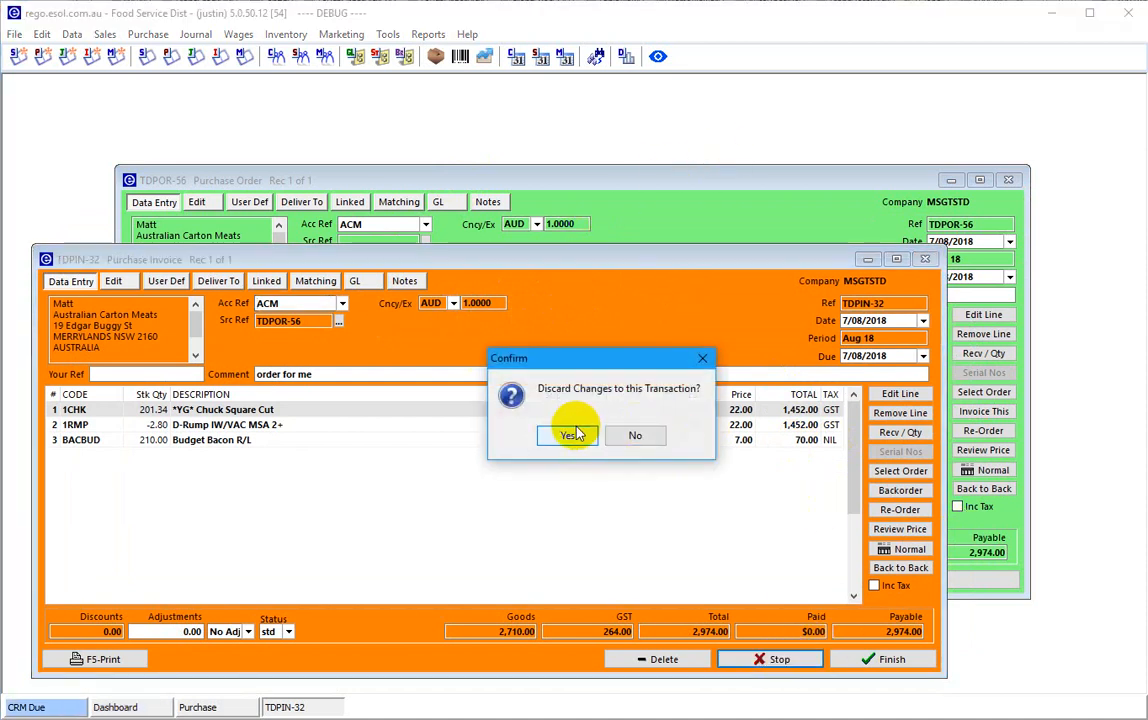
{"action": "left_click", "coordinate": [572, 435]}
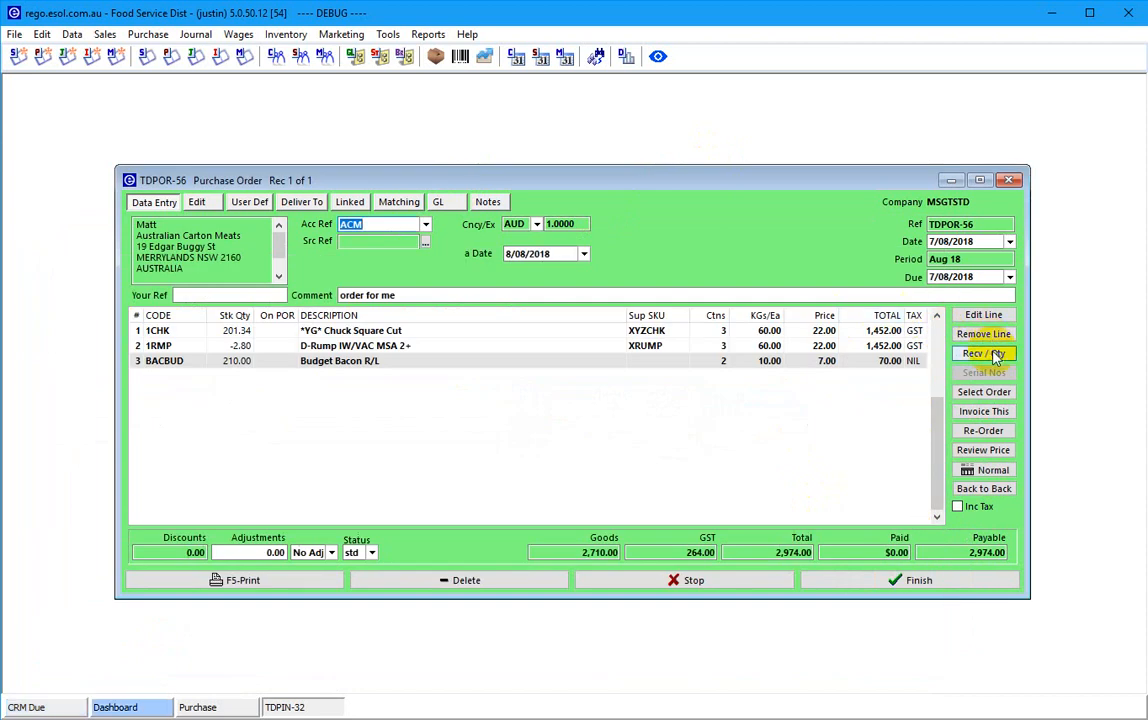
- Unpick all received quantities, finish TDPOR-56 at $2,974.00, and close Purchase Transactions
{"action": "left_click", "coordinate": [983, 353]}
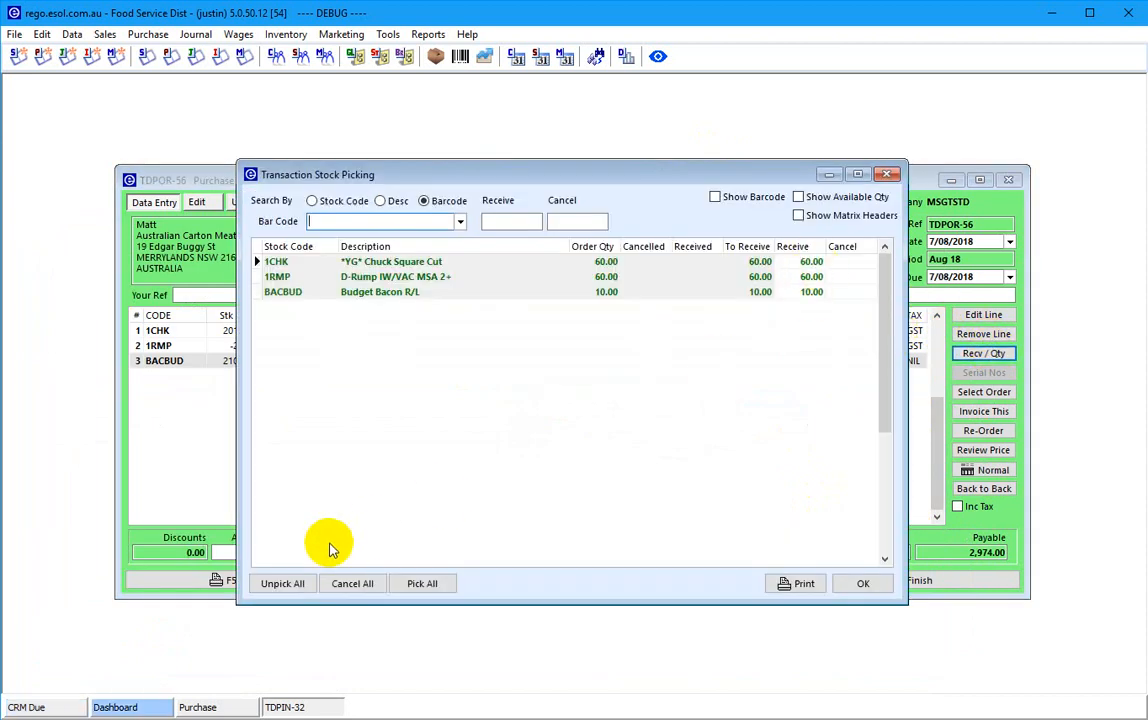
{"action": "left_click", "coordinate": [283, 583]}
{"action": "left_click", "coordinate": [876, 583]}
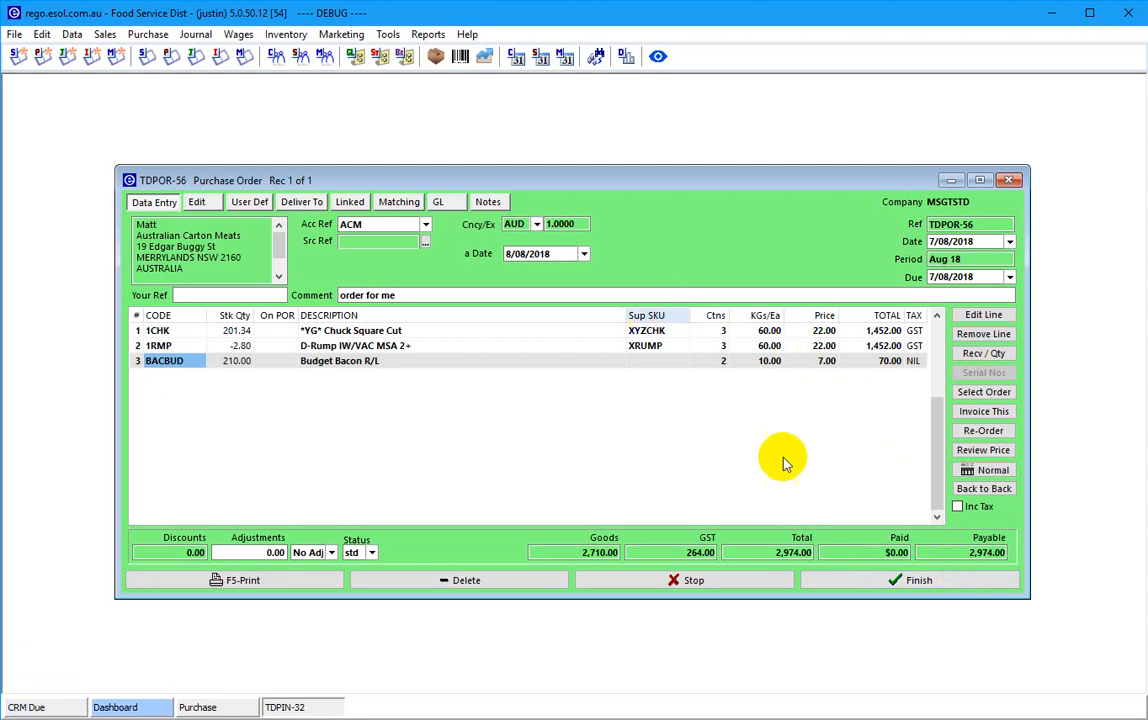
{"action": "left_click", "coordinate": [912, 582]}
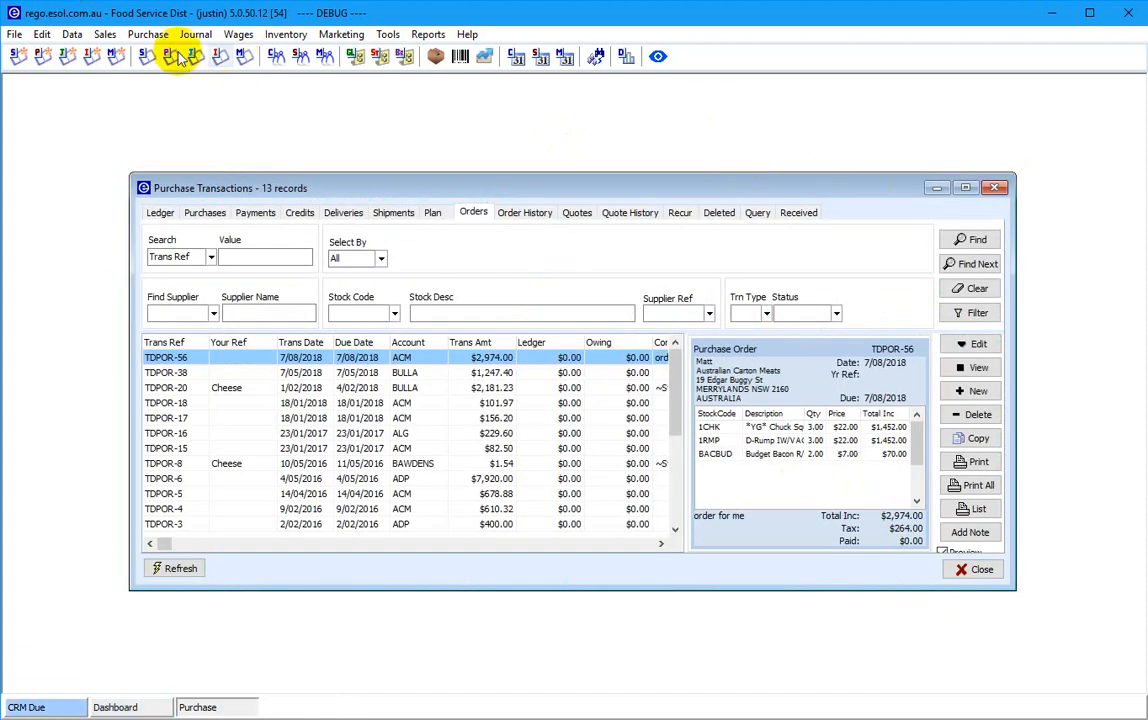
{"action": "left_click", "coordinate": [994, 187]}
{"action": "left_click", "coordinate": [280, 33]}
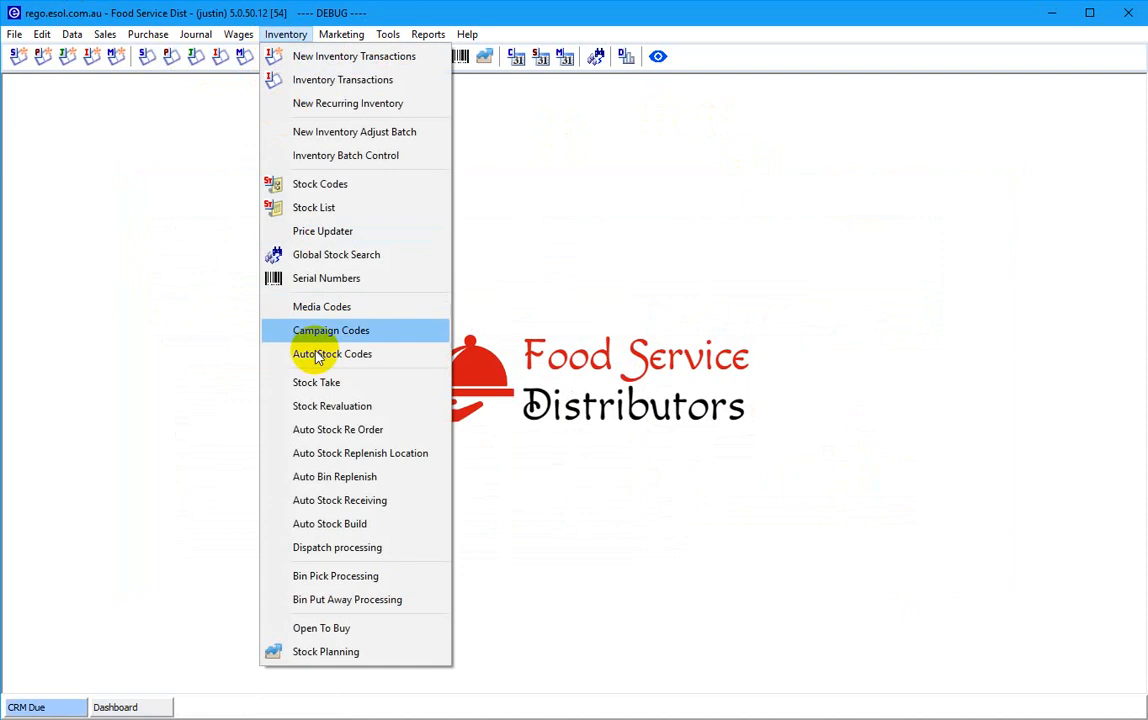
- Open Auto Stock Receiving and scan a chuck carton barcode to receive 1CHK against TDPOR-56
{"action": "left_click", "coordinate": [340, 500]}
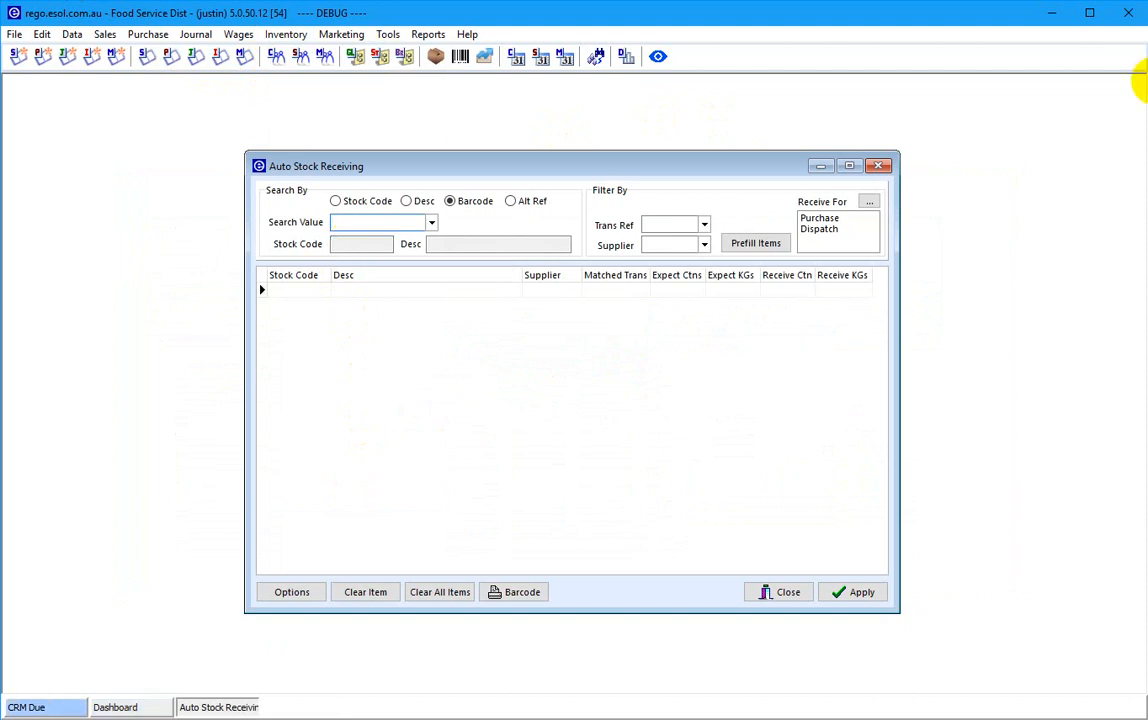
{"action": "mouse_move", "coordinate": [1147, 118]}
{"action": "left_mouse_down"}
{"action": "mouse_move", "coordinate": [974, 115]}
{"action": "mouse_move", "coordinate": [826, 84]}
{"action": "mouse_move", "coordinate": [1147, 104]}
{"action": "left_mouse_up"}
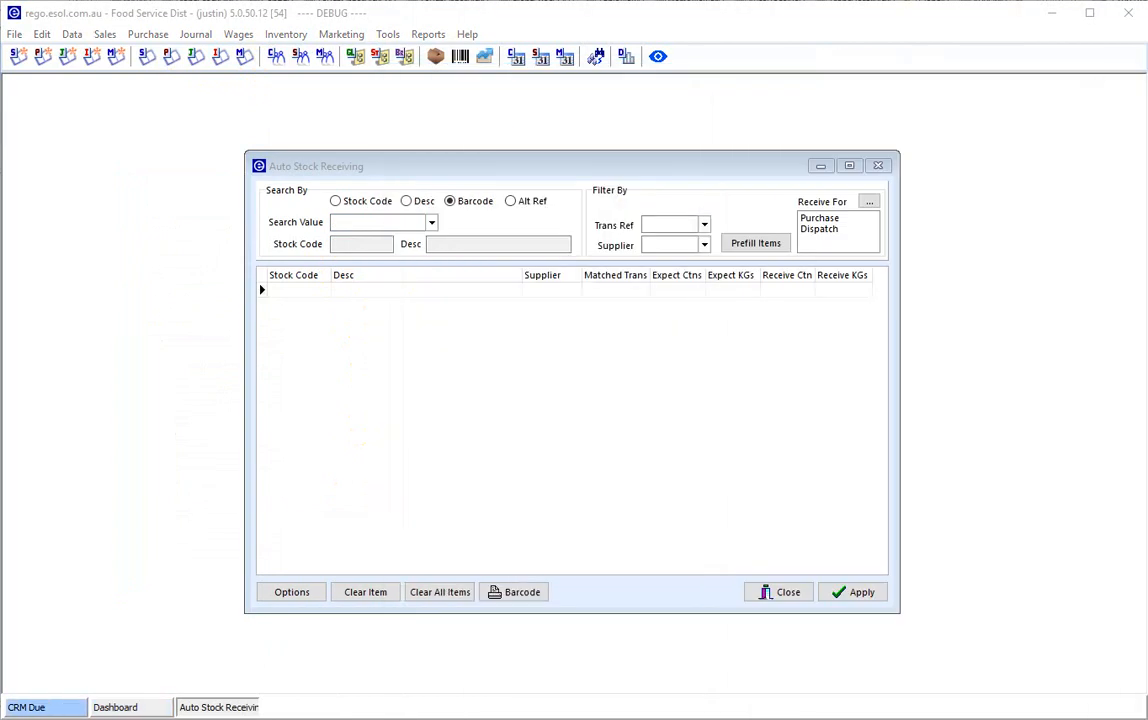
{"action": "left_click", "coordinate": [338, 222]}
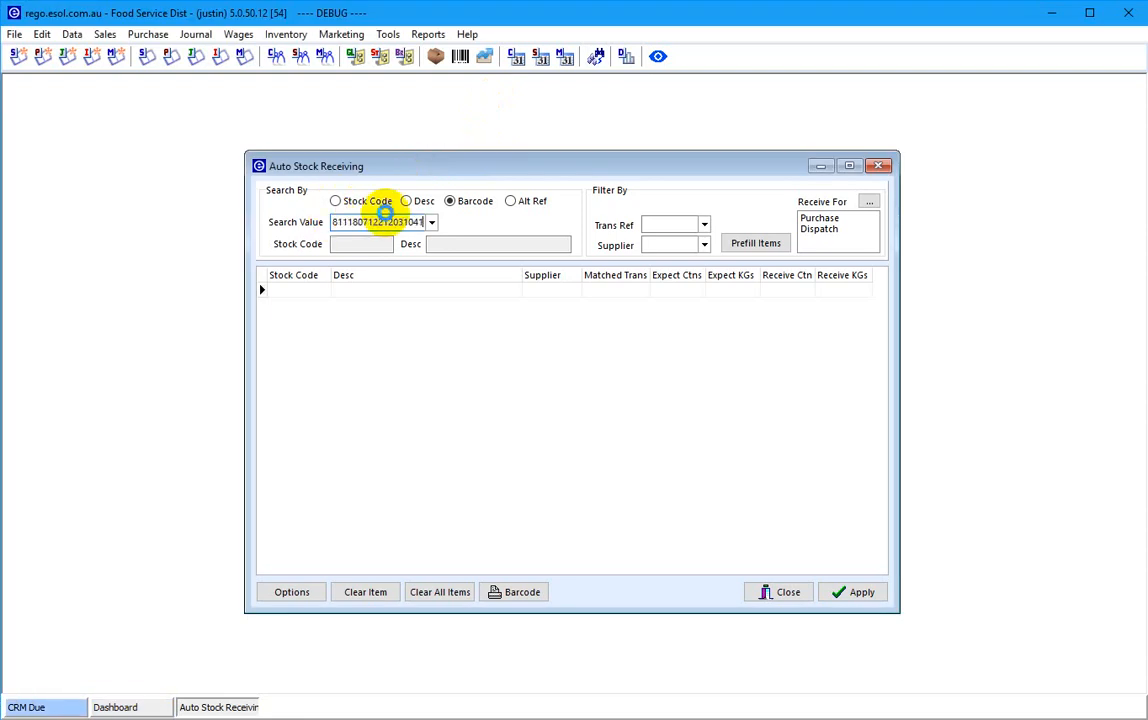
{"action": "key", "text": "Return"}
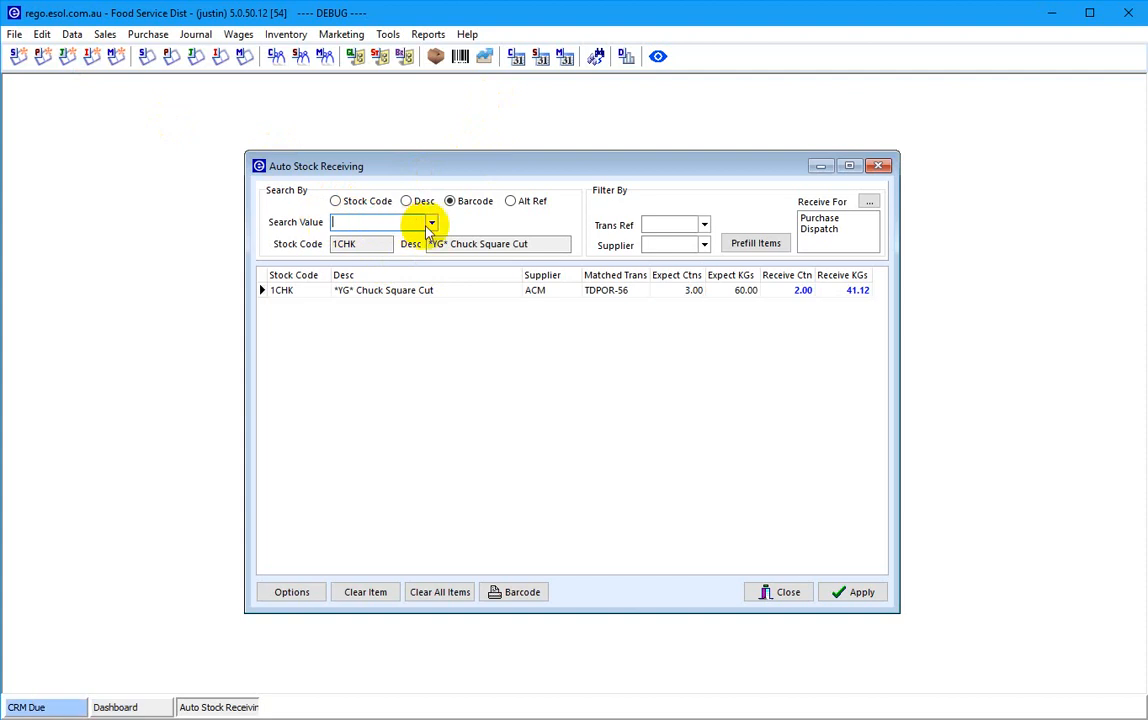
- Scan the next chuck carton and dismiss the already-scanned barcode error
{"action": "left_click", "coordinate": [1145, 97]}
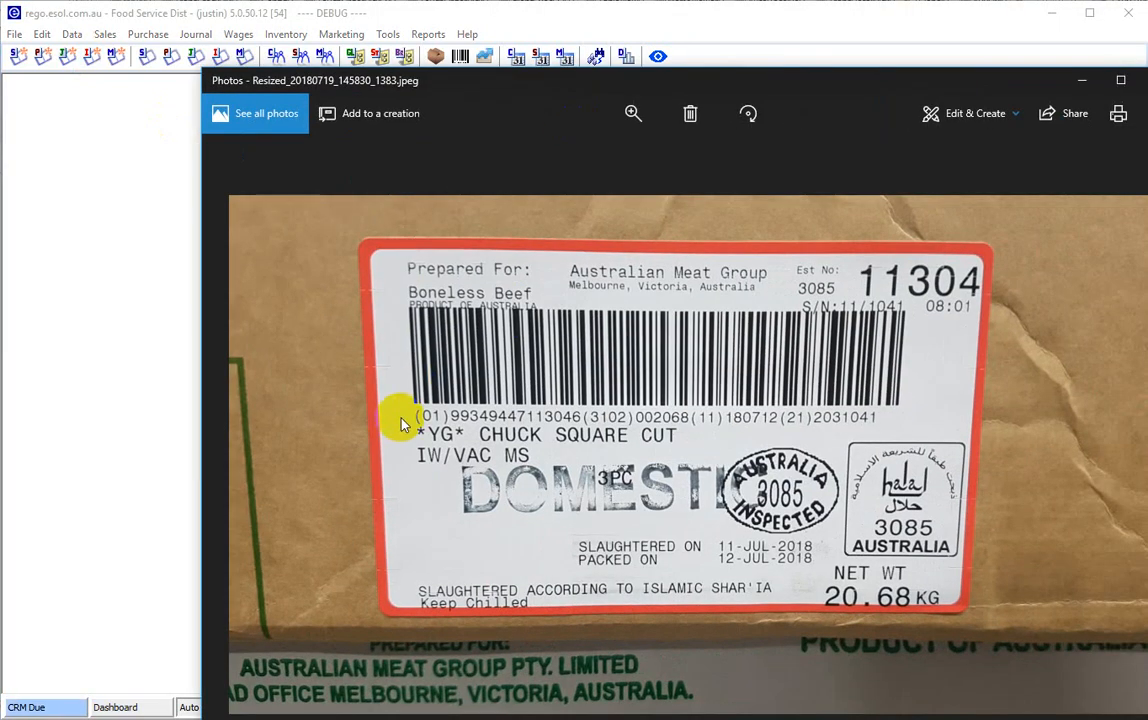
{"action": "left_click_drag", "start_coordinate": [587, 80], "coordinate": [1147, 140]}
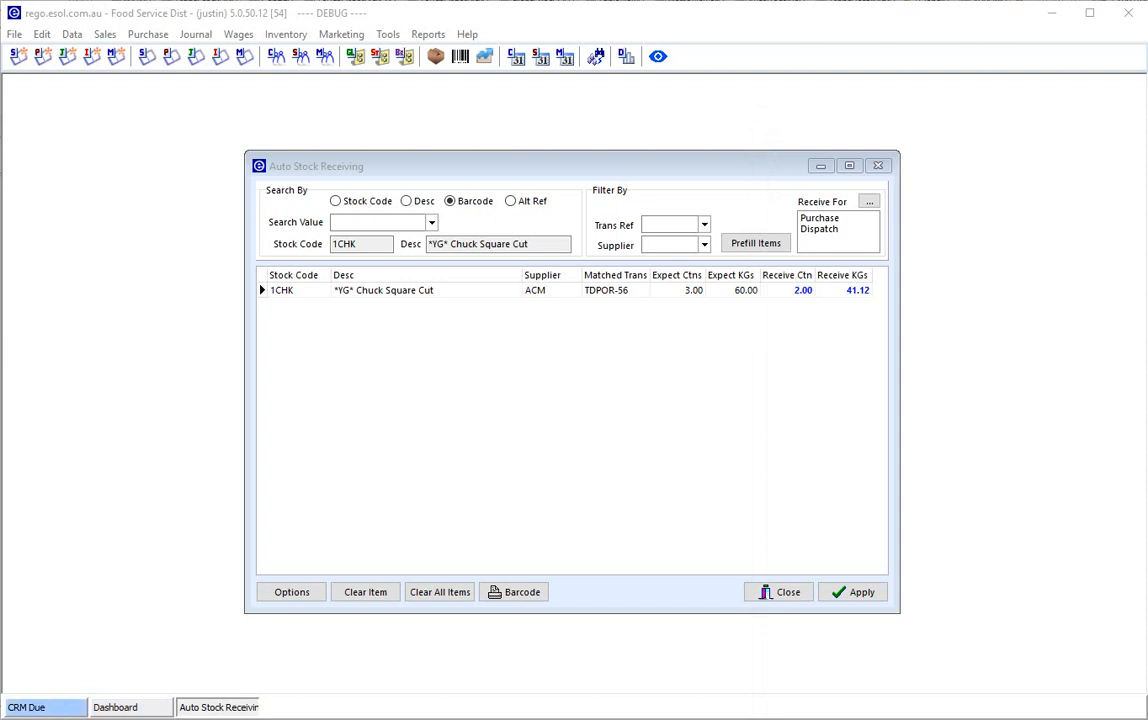
{"action": "left_click", "coordinate": [370, 222]}
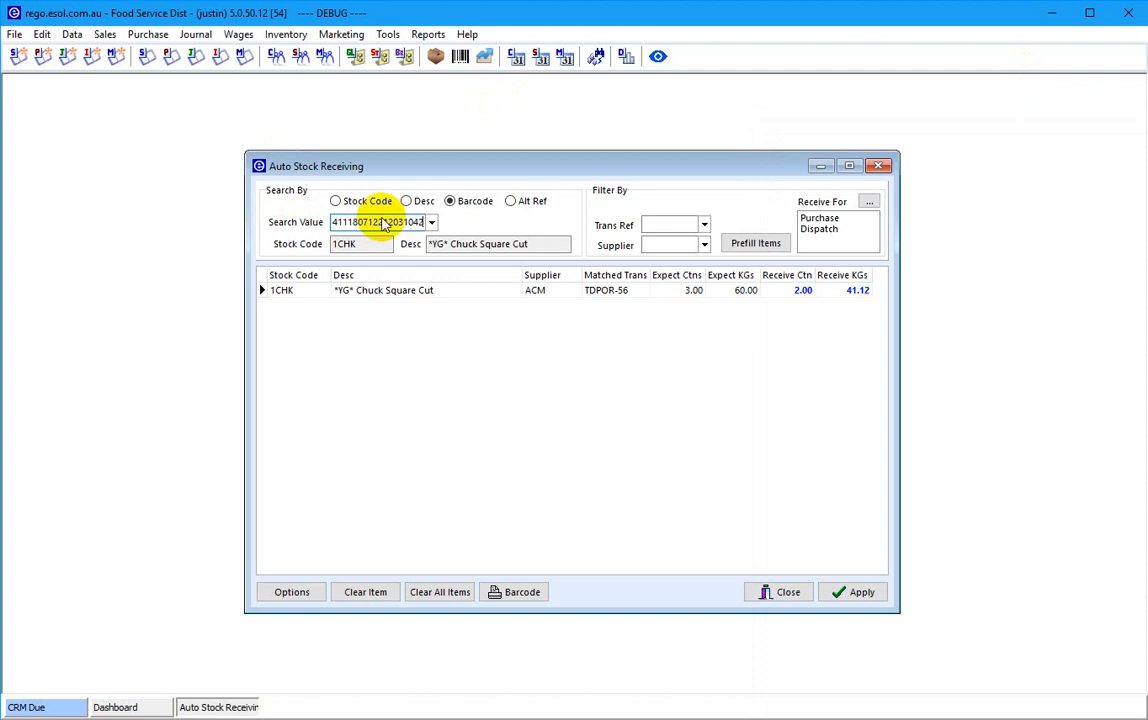
{"action": "key", "text": "Return"}
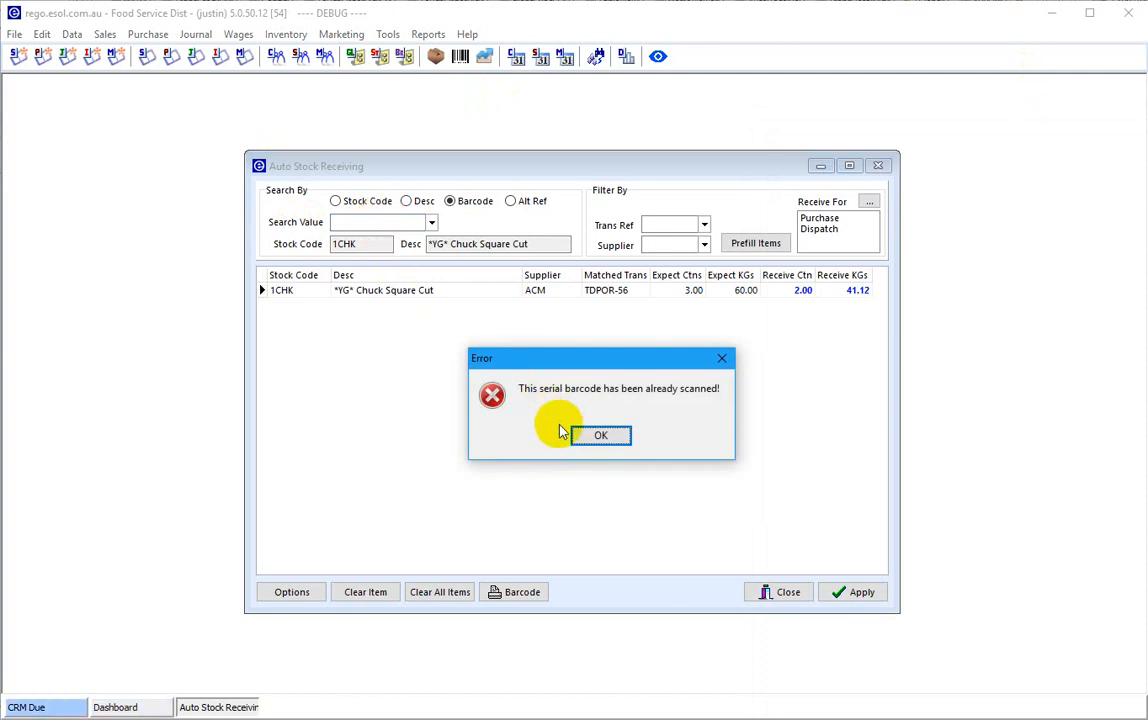
{"action": "left_click", "coordinate": [593, 436]}
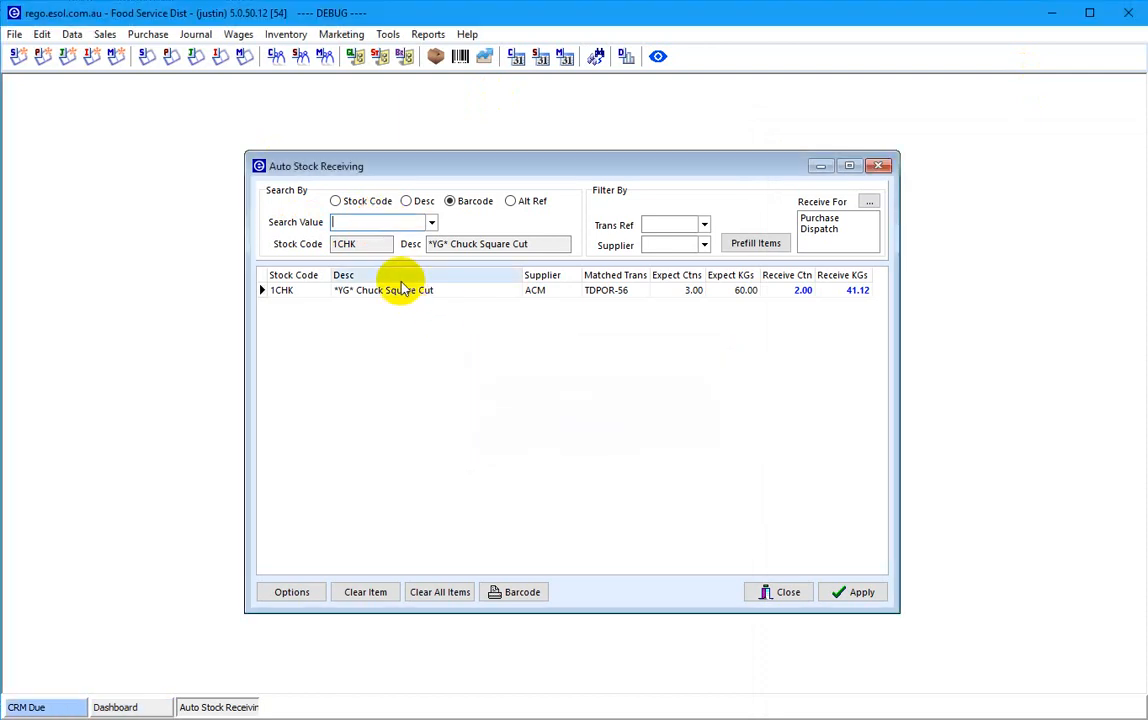
{"action": "type", "text": "01905604771500310200411211180712212031043"}
{"action": "key", "text": "Return"}
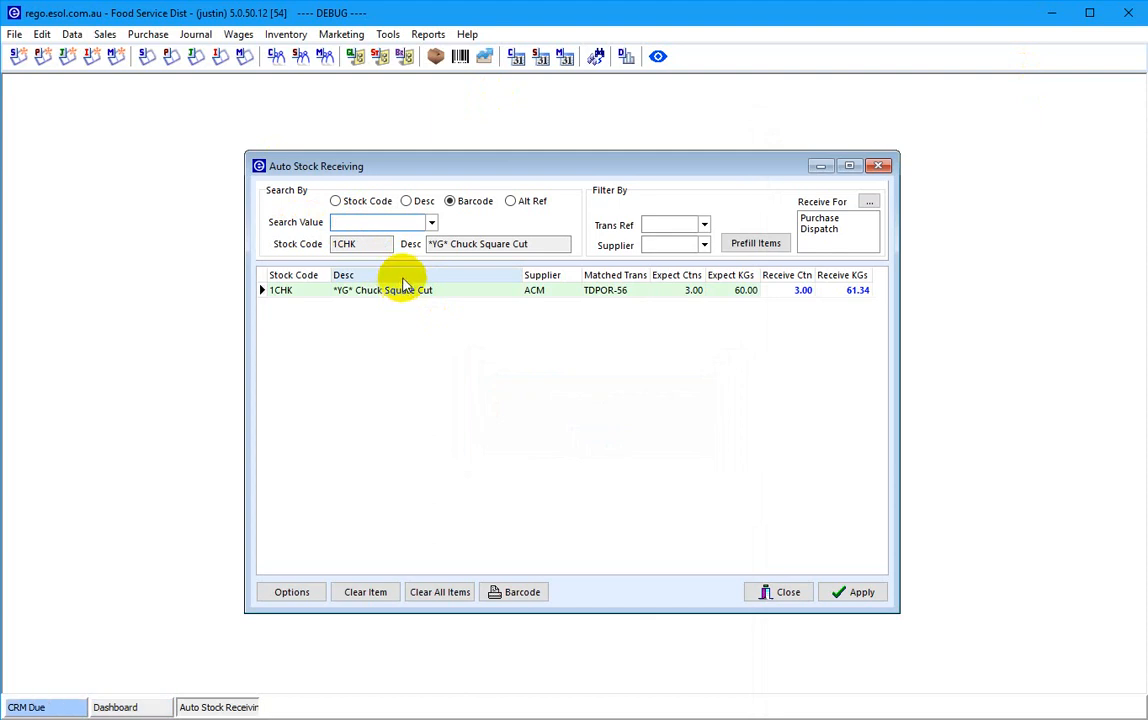
{"action": "left_click", "coordinate": [412, 290]}
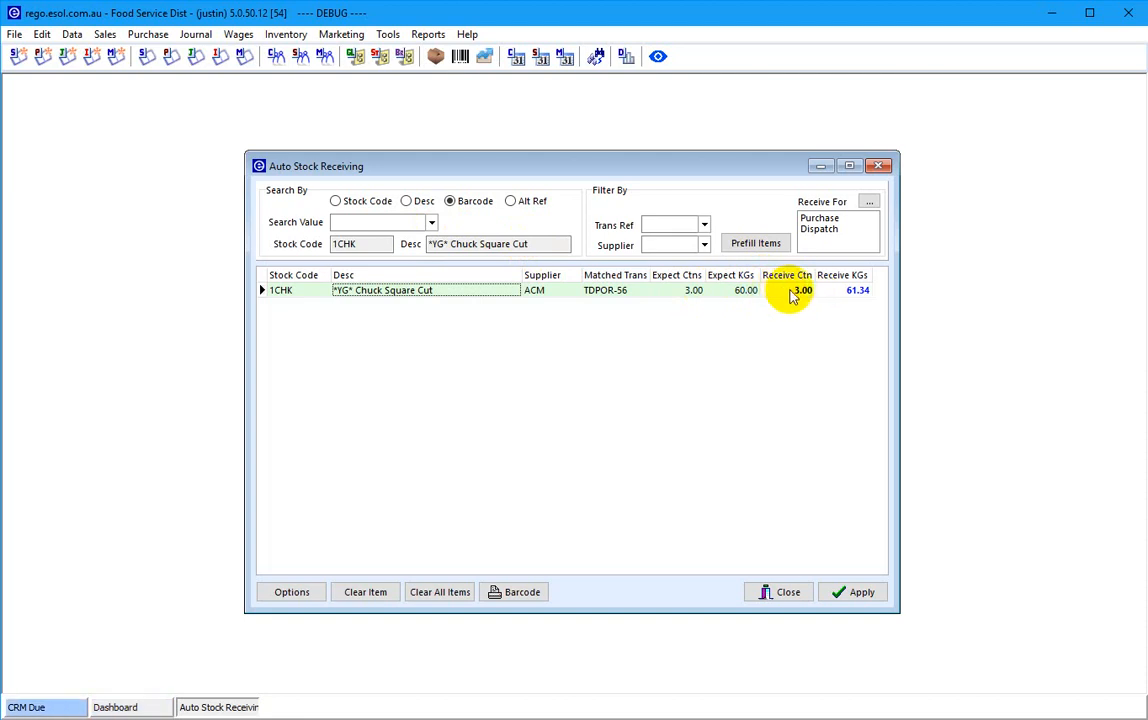
- Scan the three 1RMP D-Rump carton barcodes, bringing the line to 63.50 kg
{"action": "type", "text": "01993398230"}
{"action": "key", "text": "Return"}
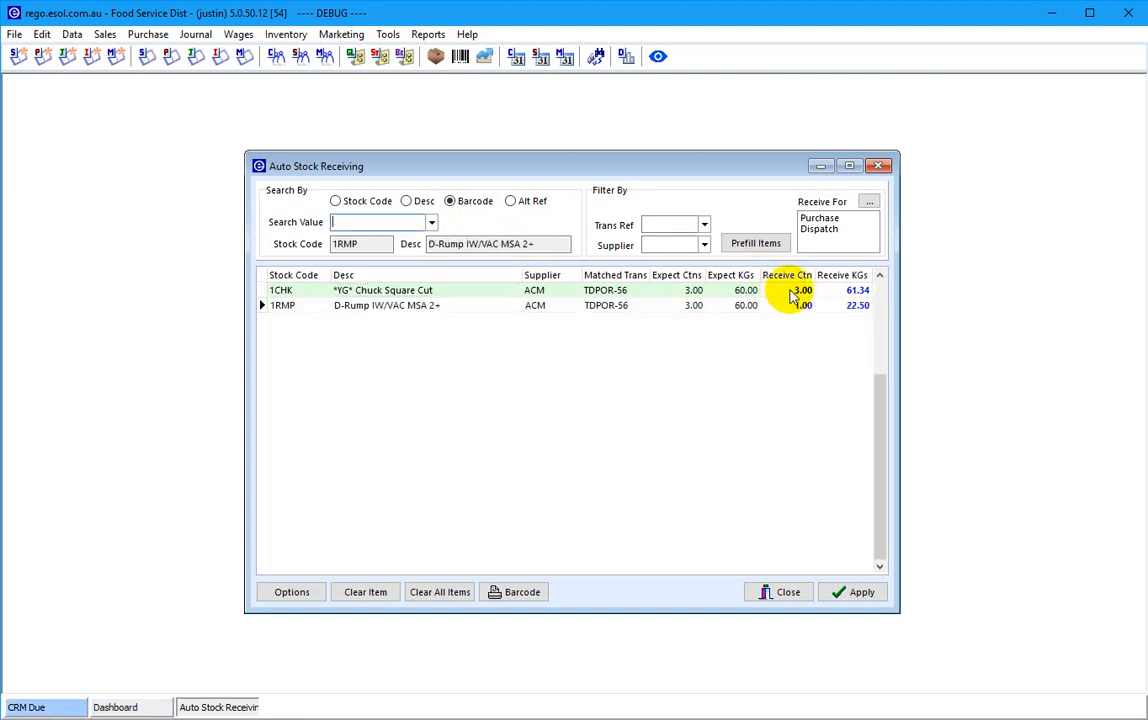
{"action": "type", "text": "019933982303102002110131806202"}
{"action": "key", "text": "Return"}
{"action": "type", "text": "019933982303102001990131806202"}
{"action": "key", "text": "Return"}
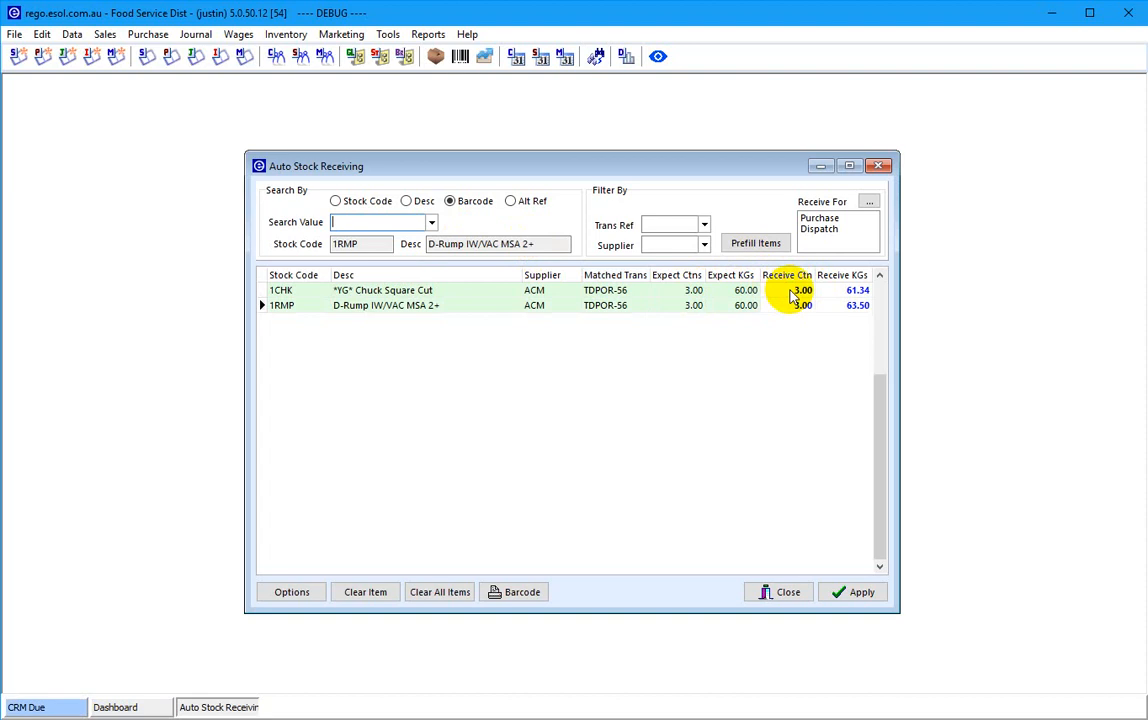
{"action": "type", "text": "210000000012"}
{"action": "key", "text": "Return"}
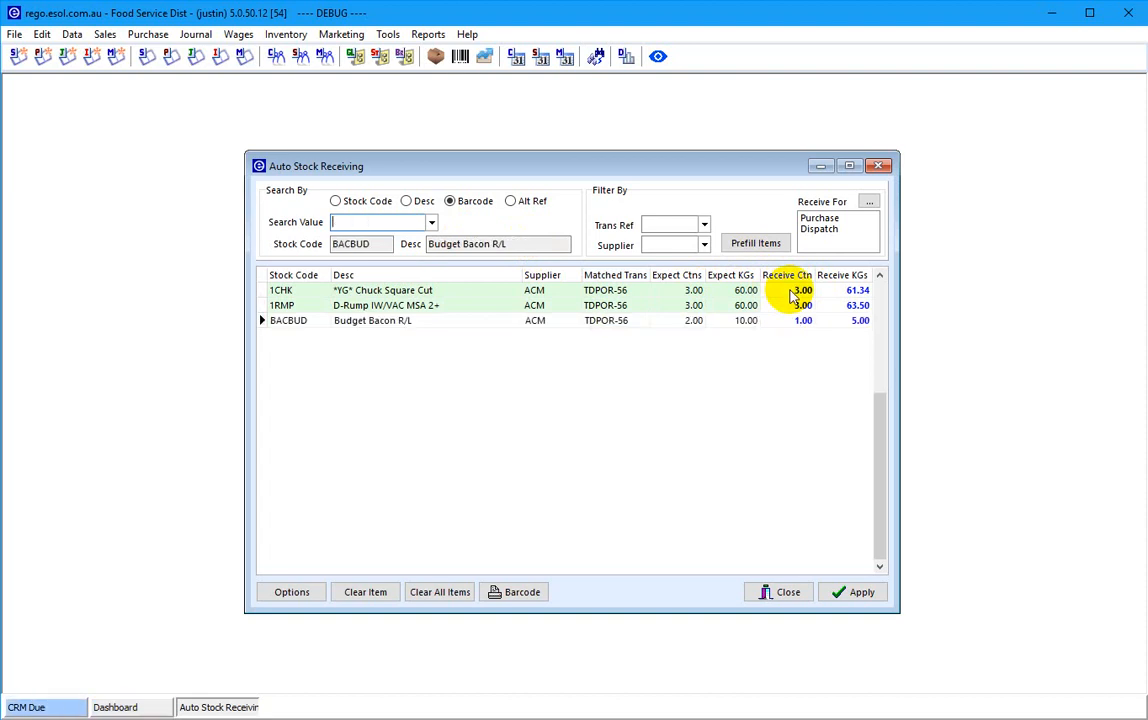
{"action": "type", "text": "210000000012"}
{"action": "key", "text": "Return"}
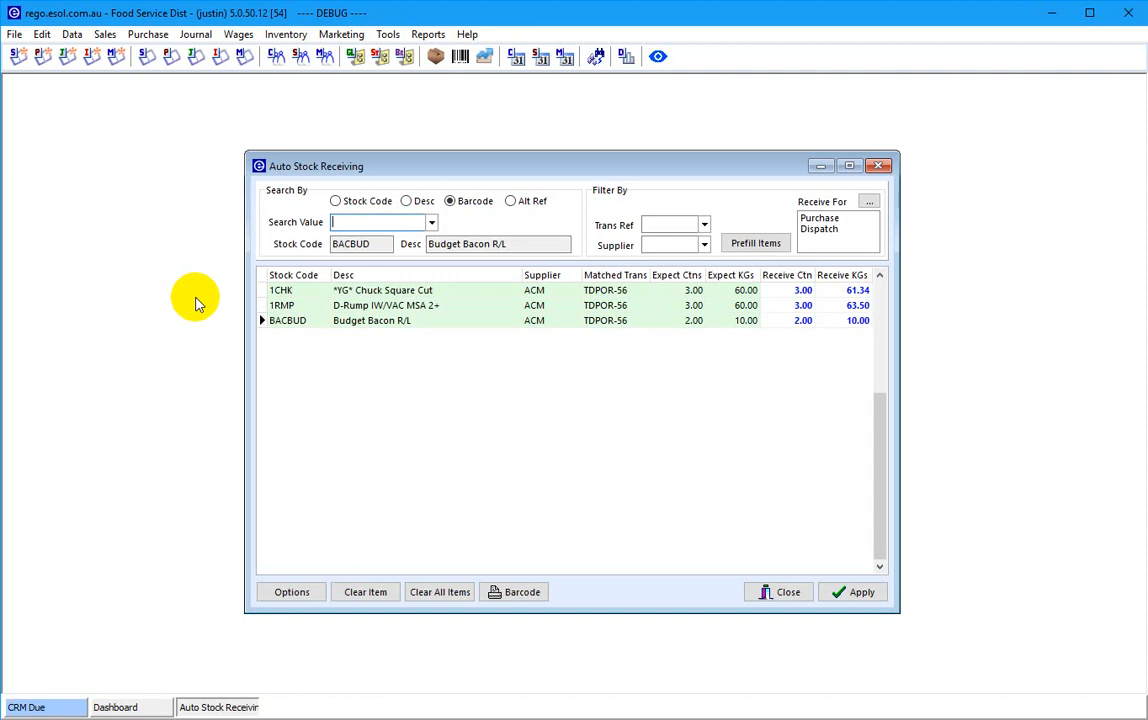
{"action": "left_click", "coordinate": [275, 320]}
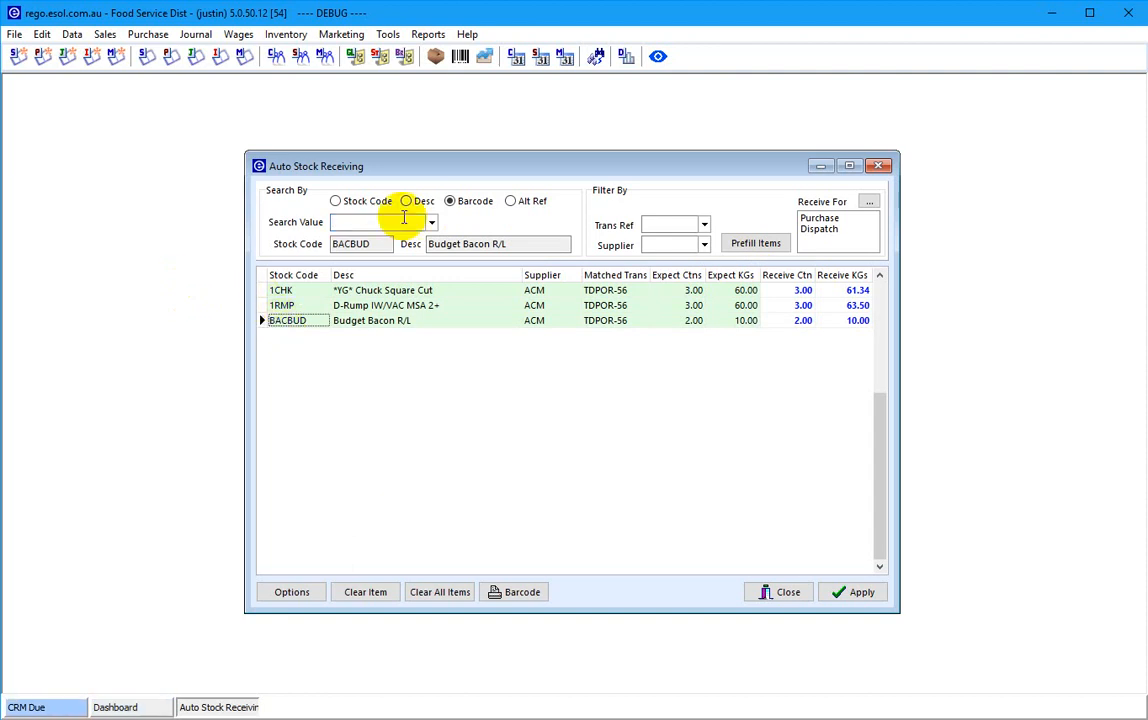
{"action": "left_click", "coordinate": [382, 61]}
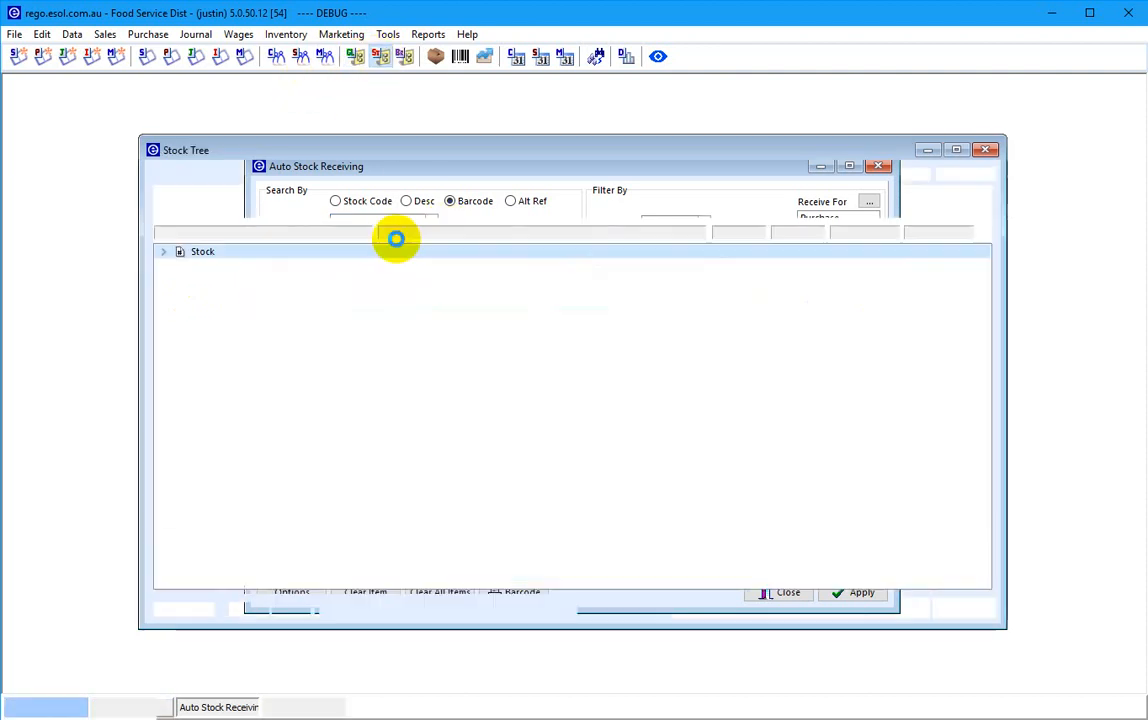
{"action": "left_click", "coordinate": [245, 345]}
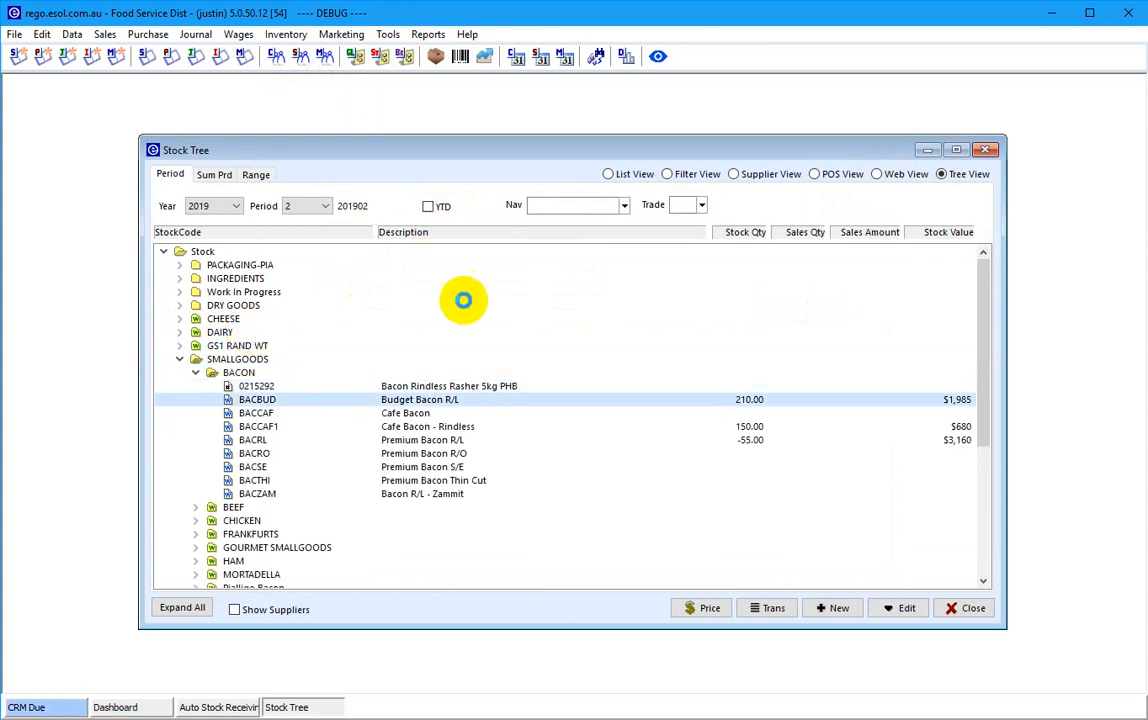
{"action": "key", "text": "Return"}
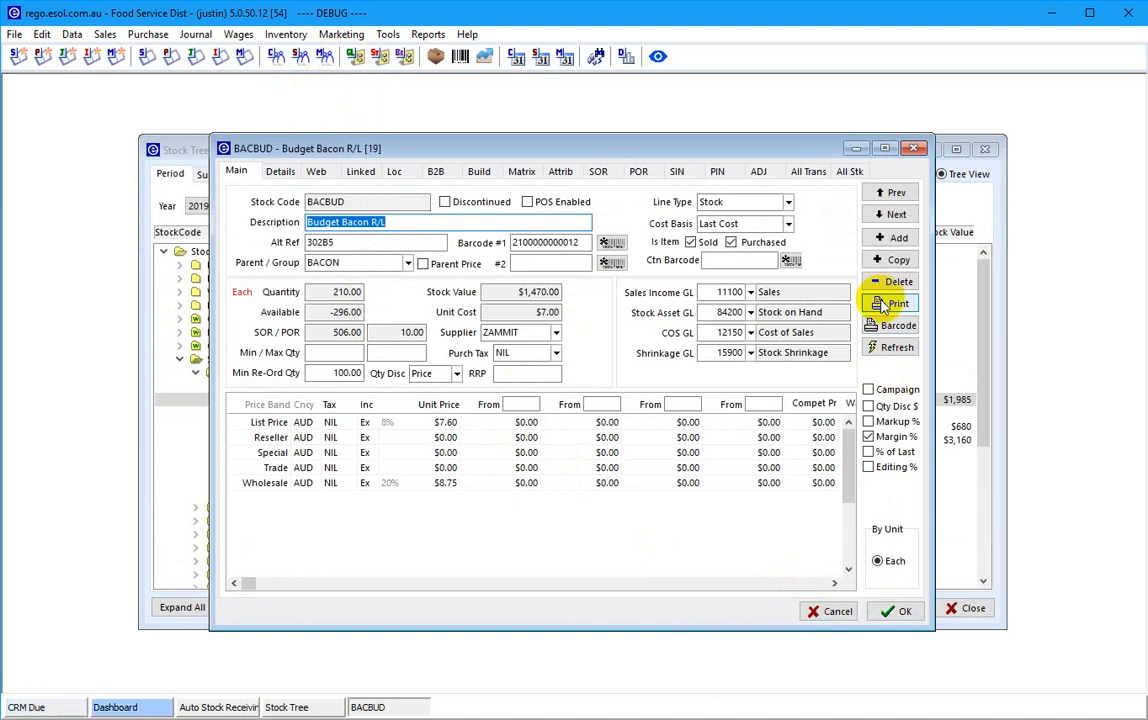
{"action": "left_click", "coordinate": [884, 306]}
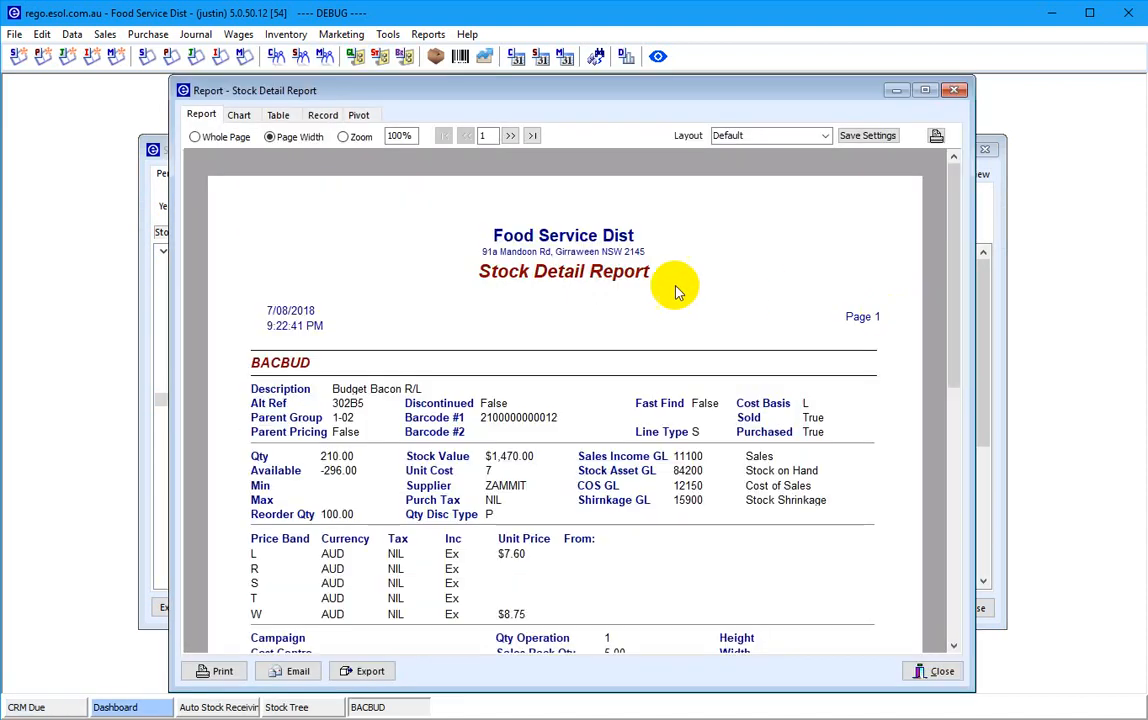
{"action": "left_click", "coordinate": [954, 92]}
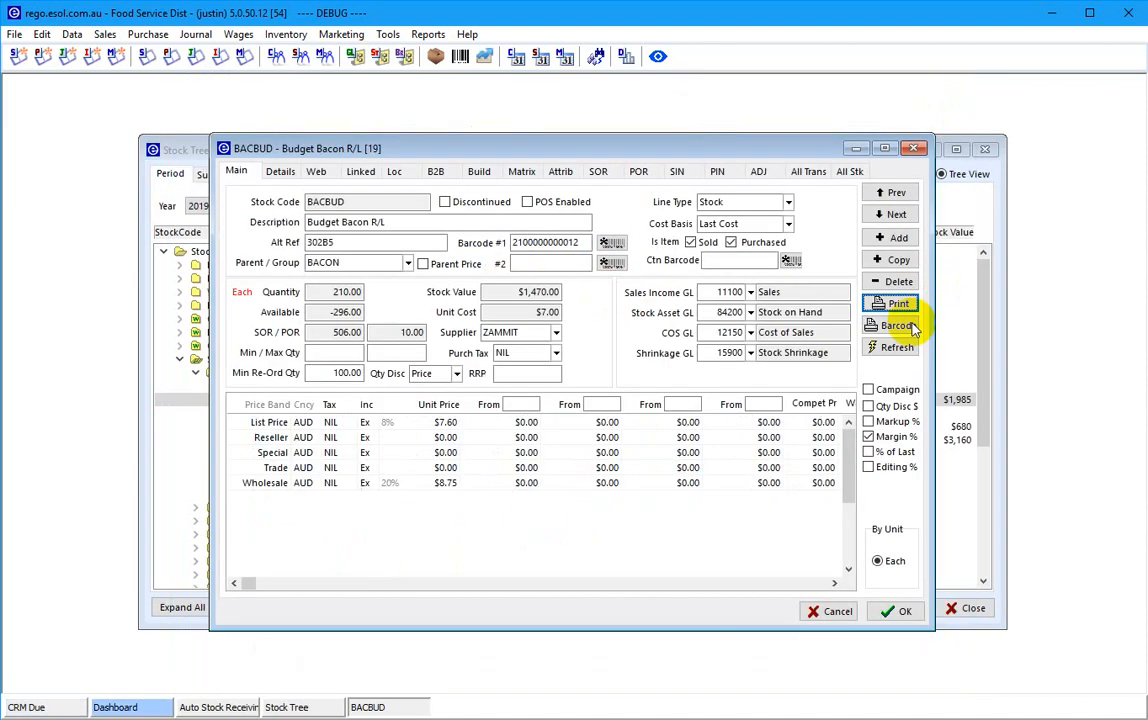
{"action": "left_click", "coordinate": [889, 330]}
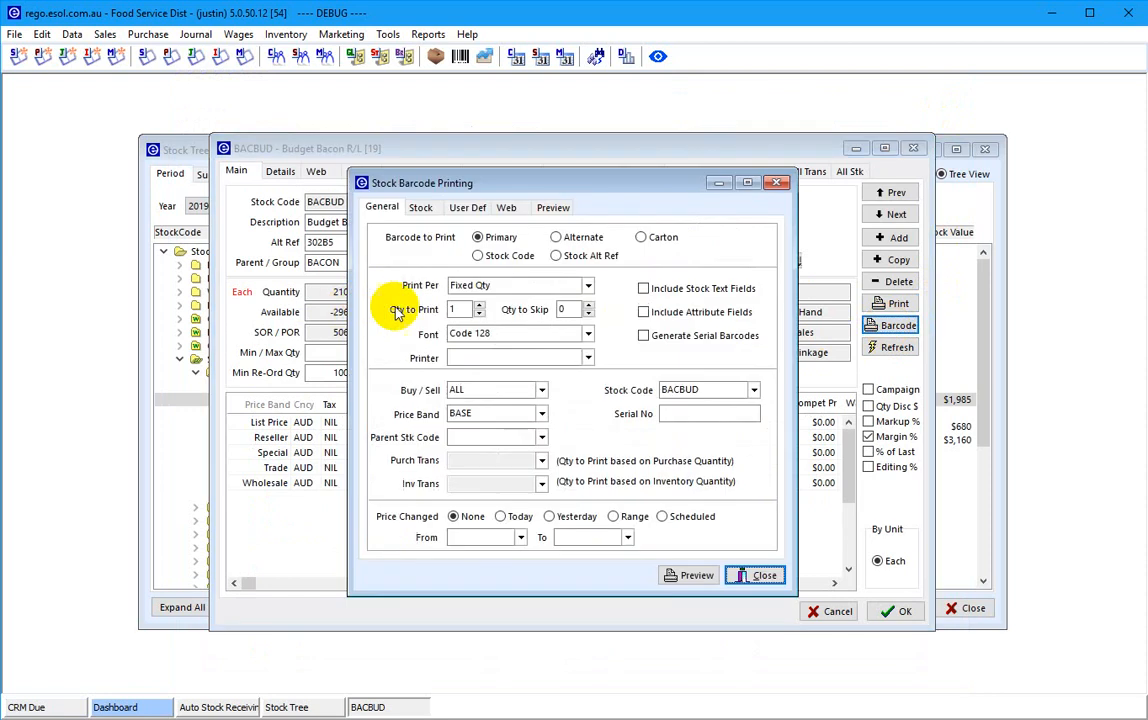
{"action": "left_click", "coordinate": [672, 577]}
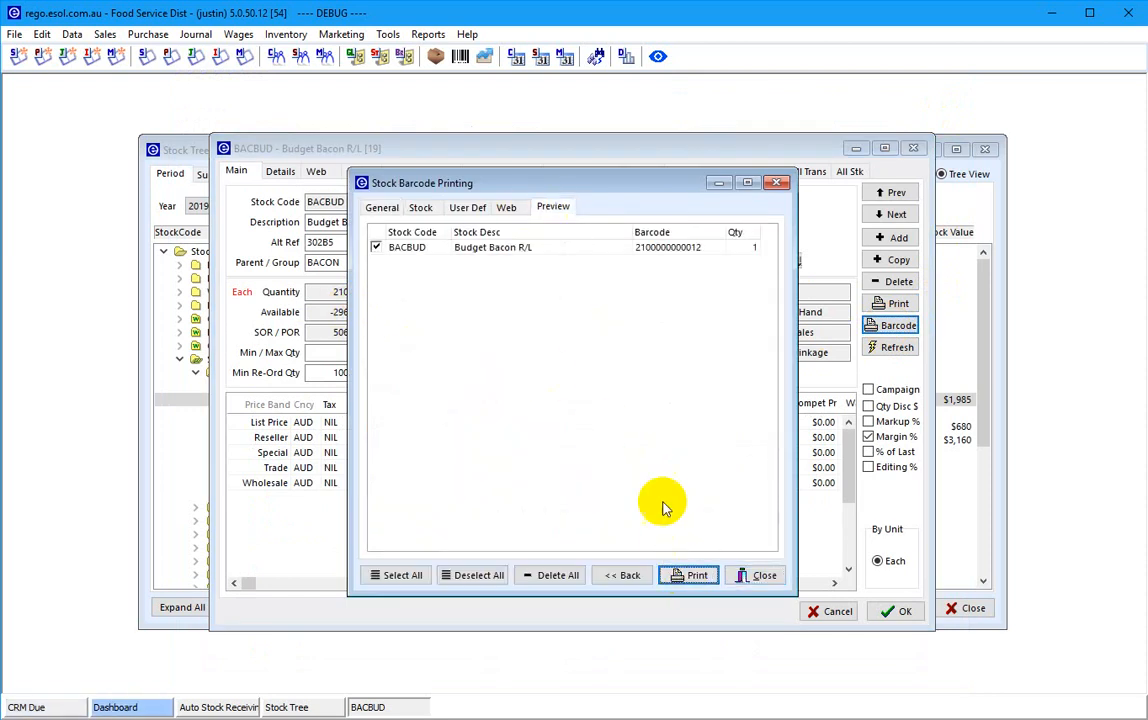
{"action": "left_click", "coordinate": [680, 577]}
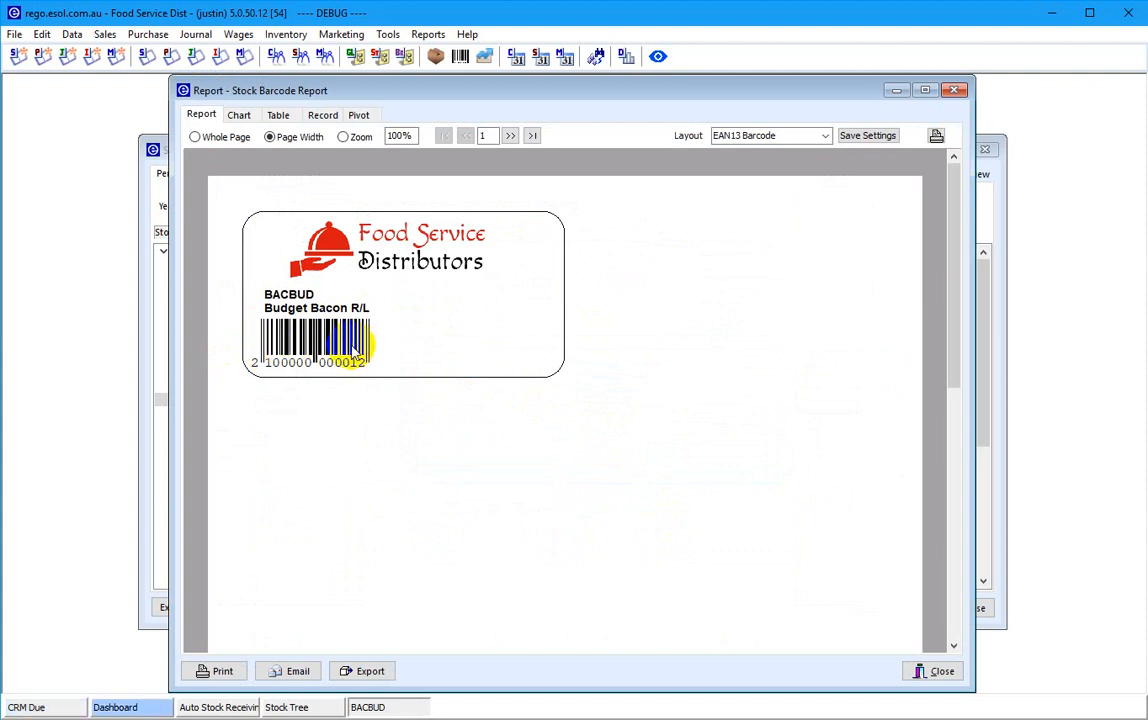
{"action": "left_click", "coordinate": [953, 90]}
{"action": "left_click", "coordinate": [779, 186]}
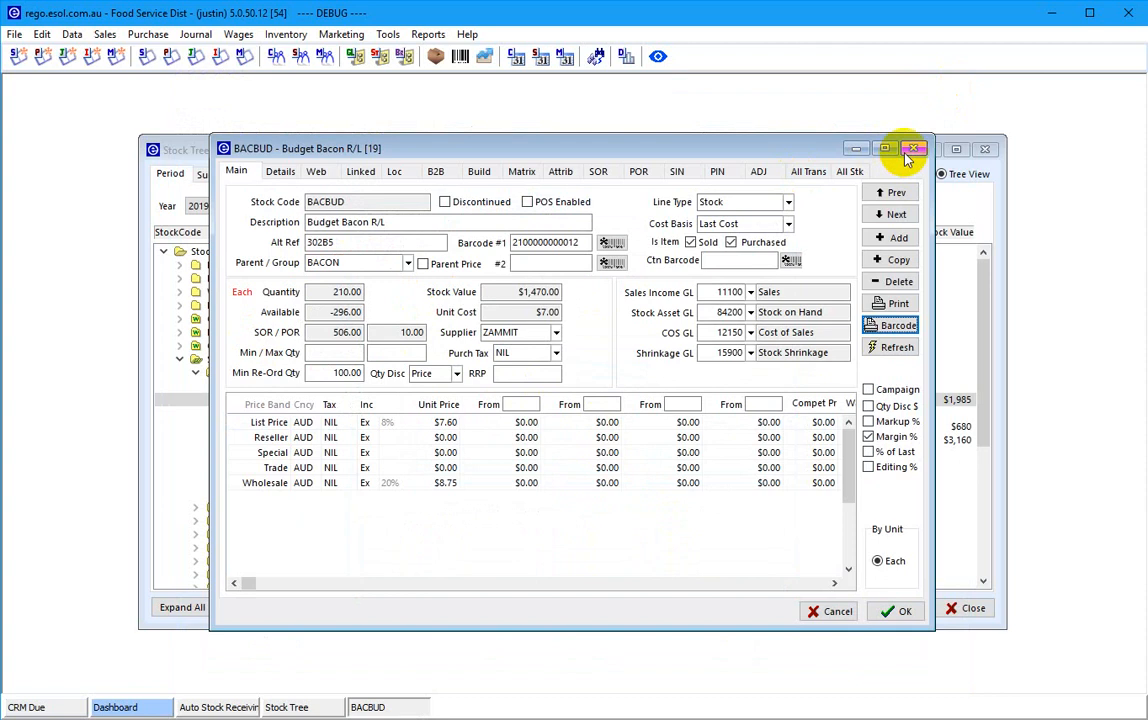
{"action": "left_click", "coordinate": [912, 148]}
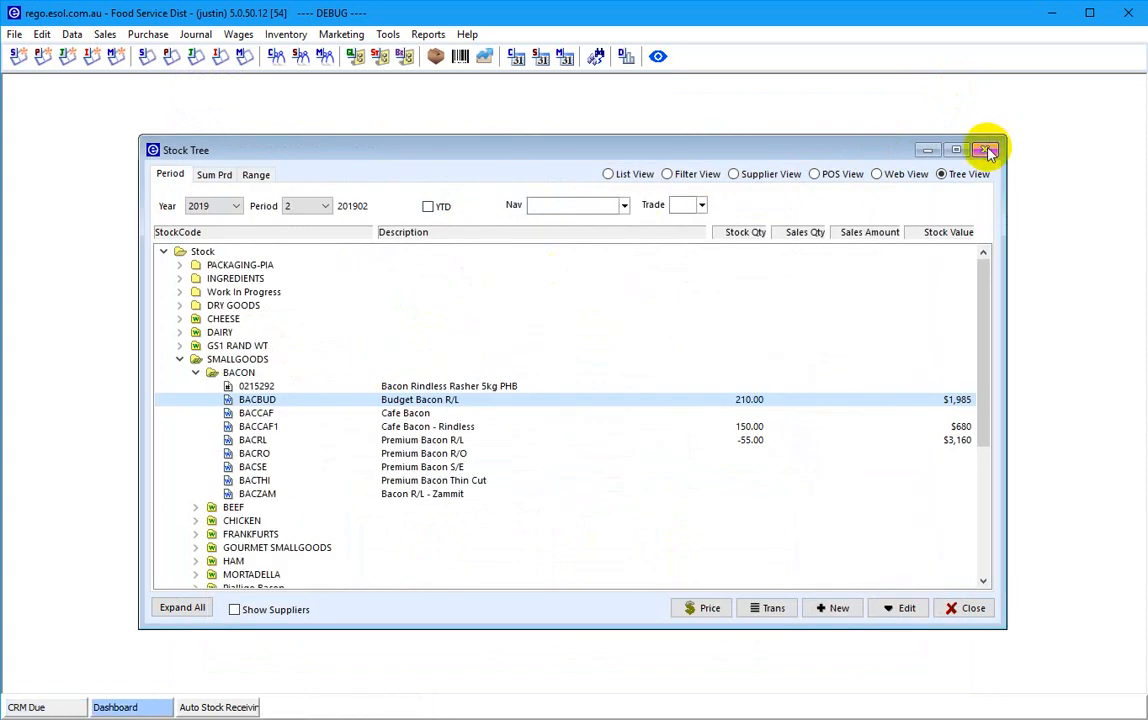
{"action": "left_click", "coordinate": [985, 149]}
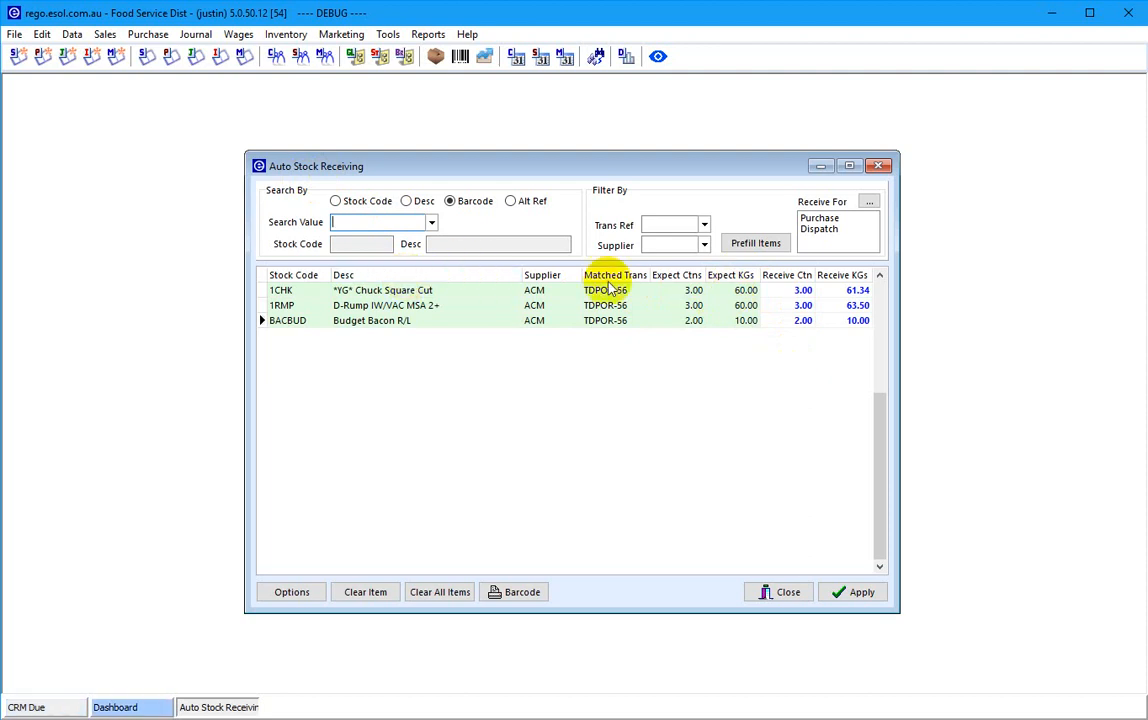
- Apply all received picking quantities, then close Auto Stock Receiving without printing barcodes
{"action": "left_click", "coordinate": [847, 593]}
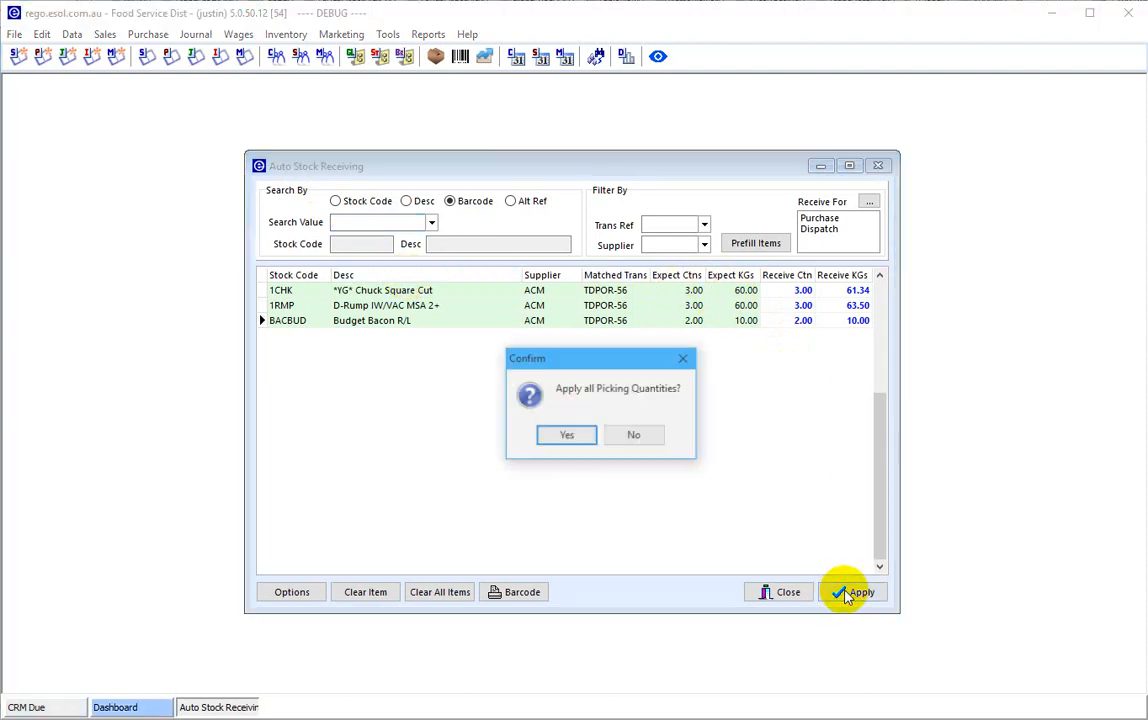
{"action": "left_click", "coordinate": [563, 436]}
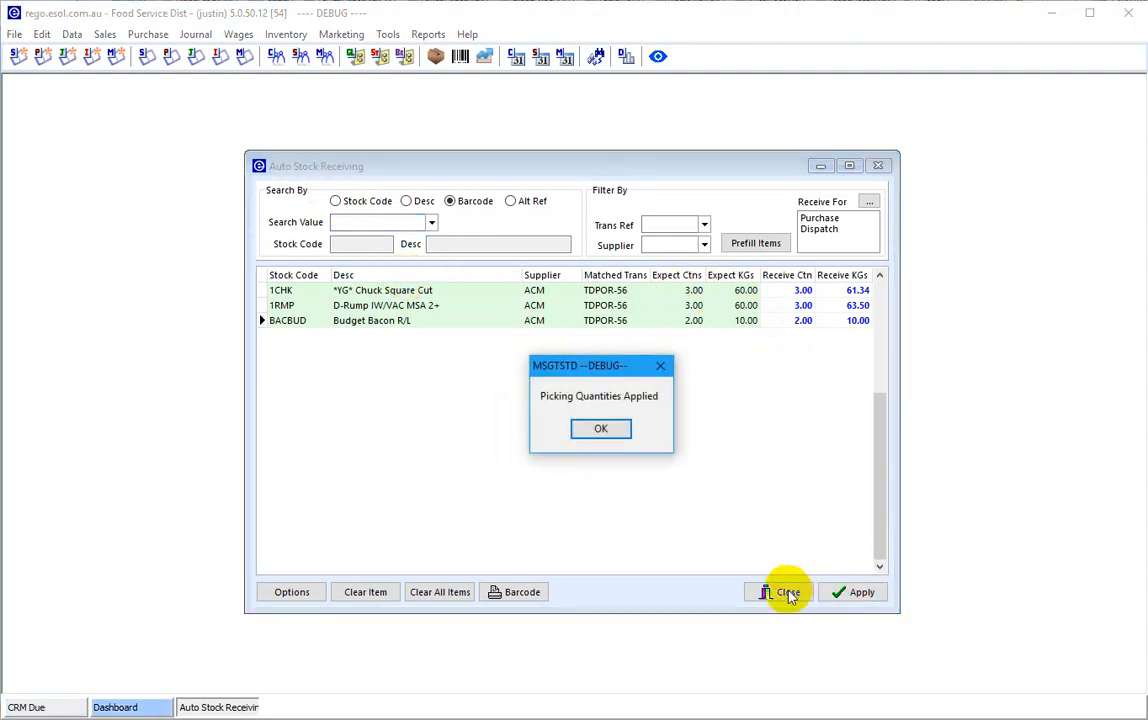
{"action": "left_click", "coordinate": [603, 430]}
{"action": "left_click", "coordinate": [780, 592]}
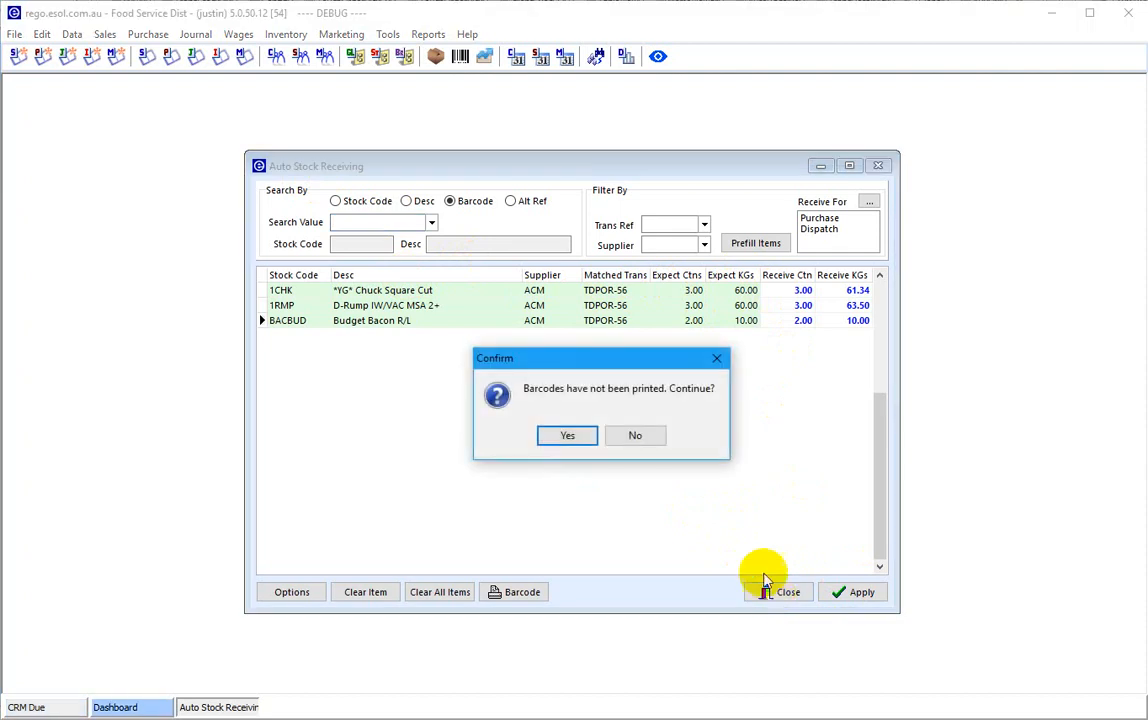
{"action": "left_click", "coordinate": [570, 437]}
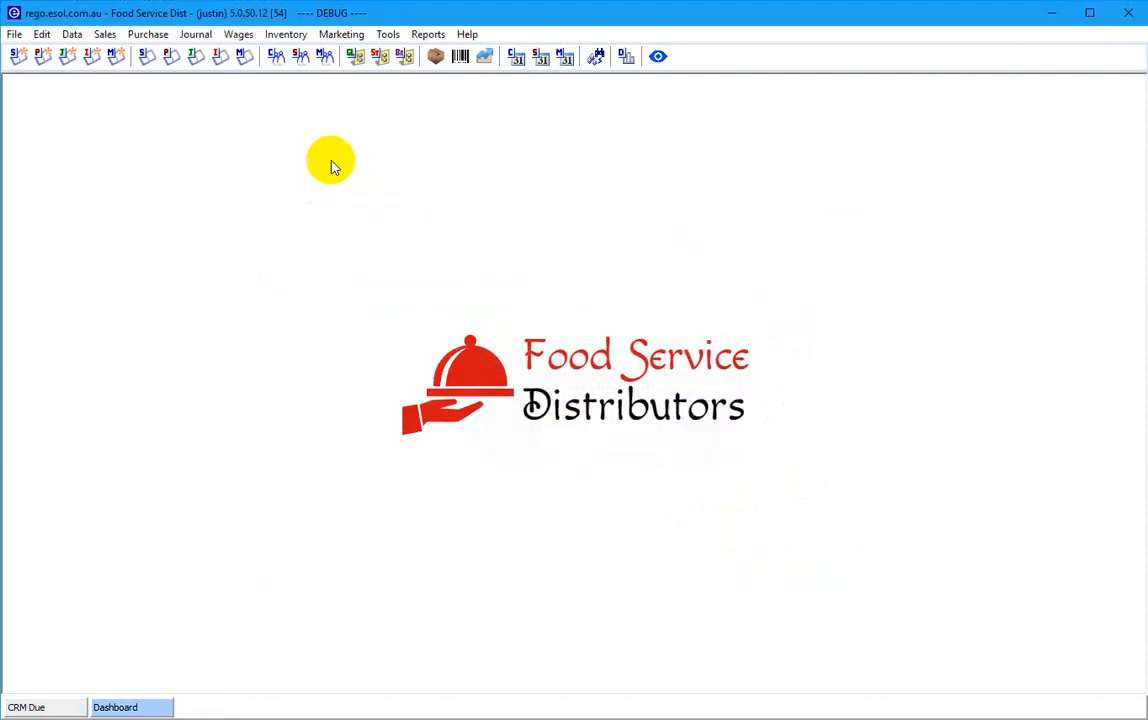
- Open purchase order TDPOR-56 from the Orders list and check its picked Recv/Qty quantities
{"action": "left_click", "coordinate": [170, 57]}
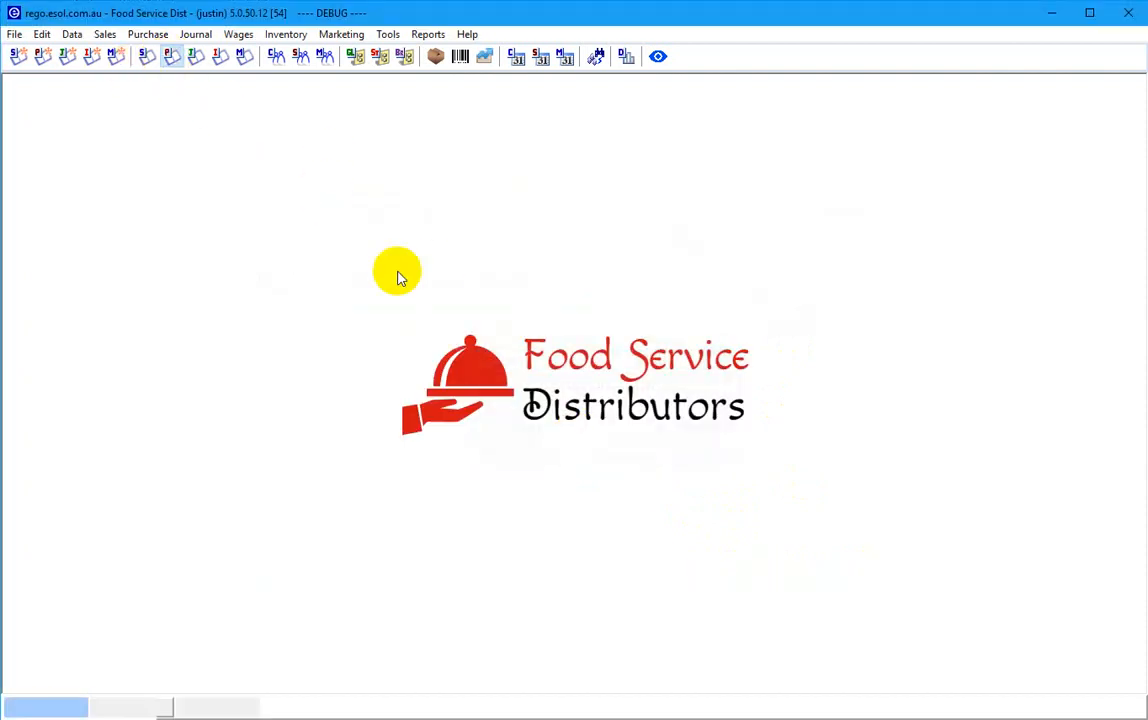
{"action": "left_click", "coordinate": [472, 212]}
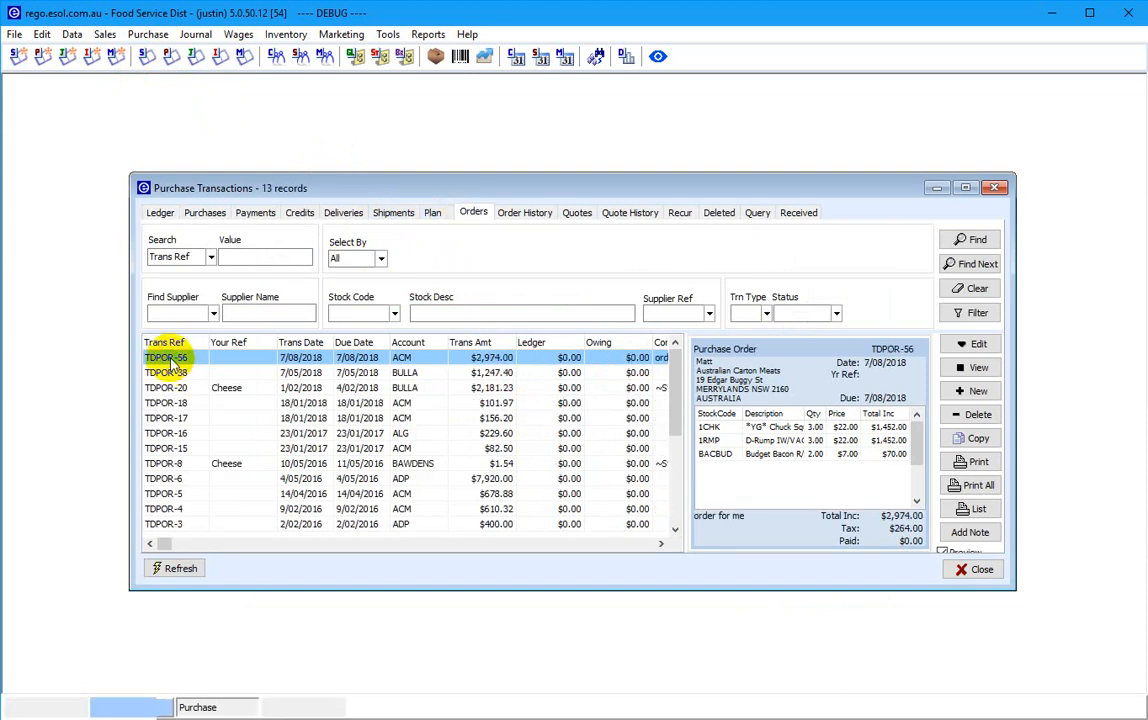
{"action": "double_click", "coordinate": [170, 358]}
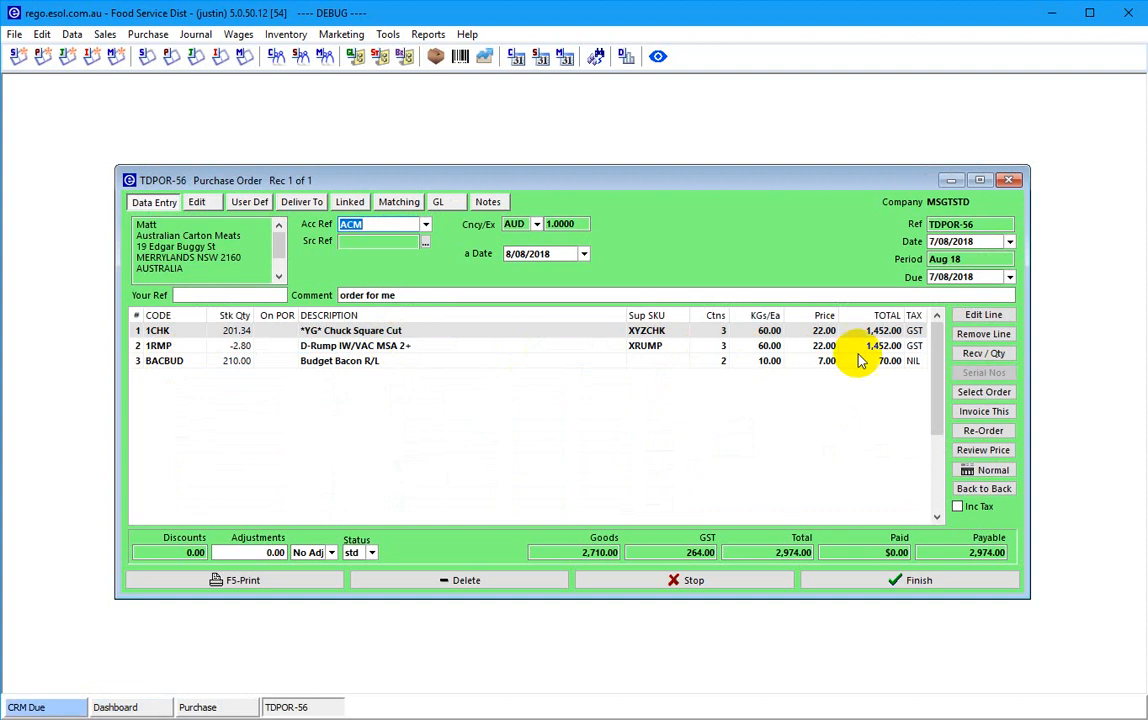
{"action": "left_click", "coordinate": [975, 356]}
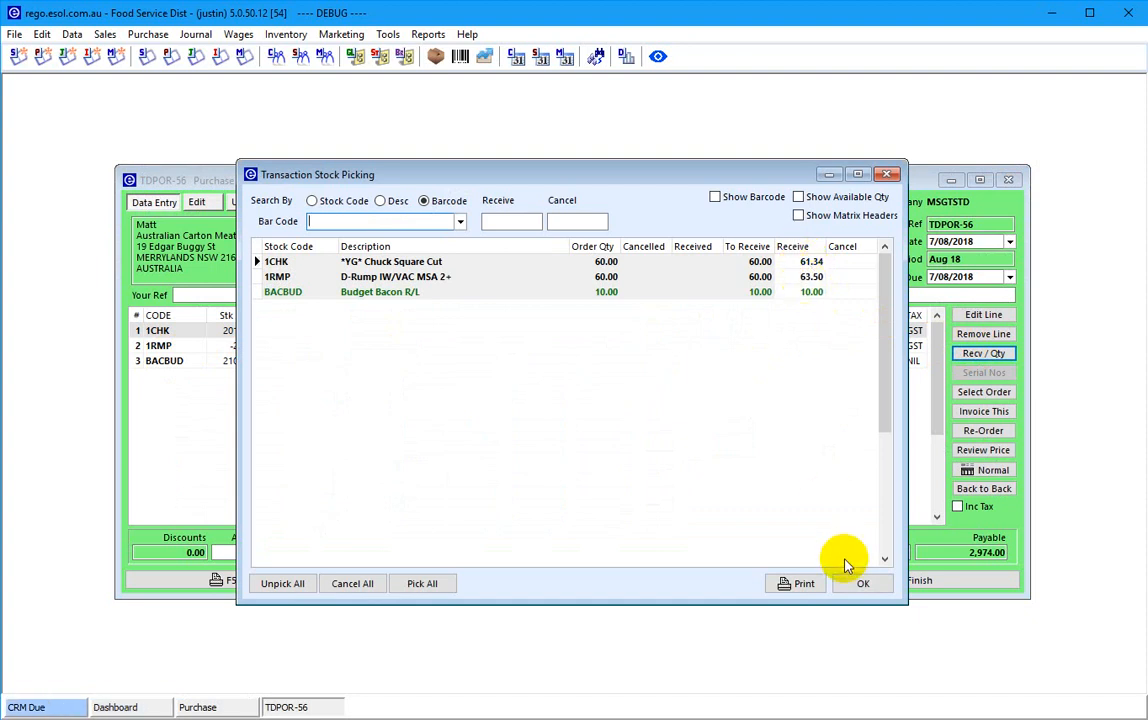
{"action": "left_click", "coordinate": [858, 583]}
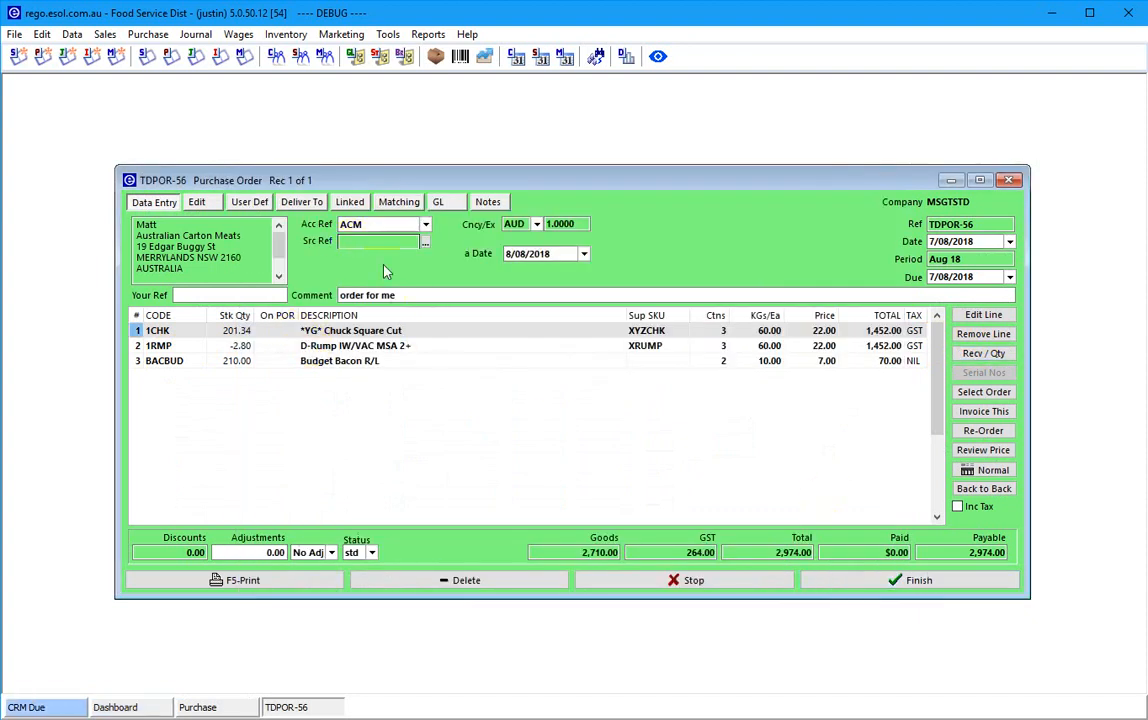
- Review 1CHK's carton weights 20.68 + 20.44 + 20.22 in its line details
{"action": "left_click", "coordinate": [983, 316]}
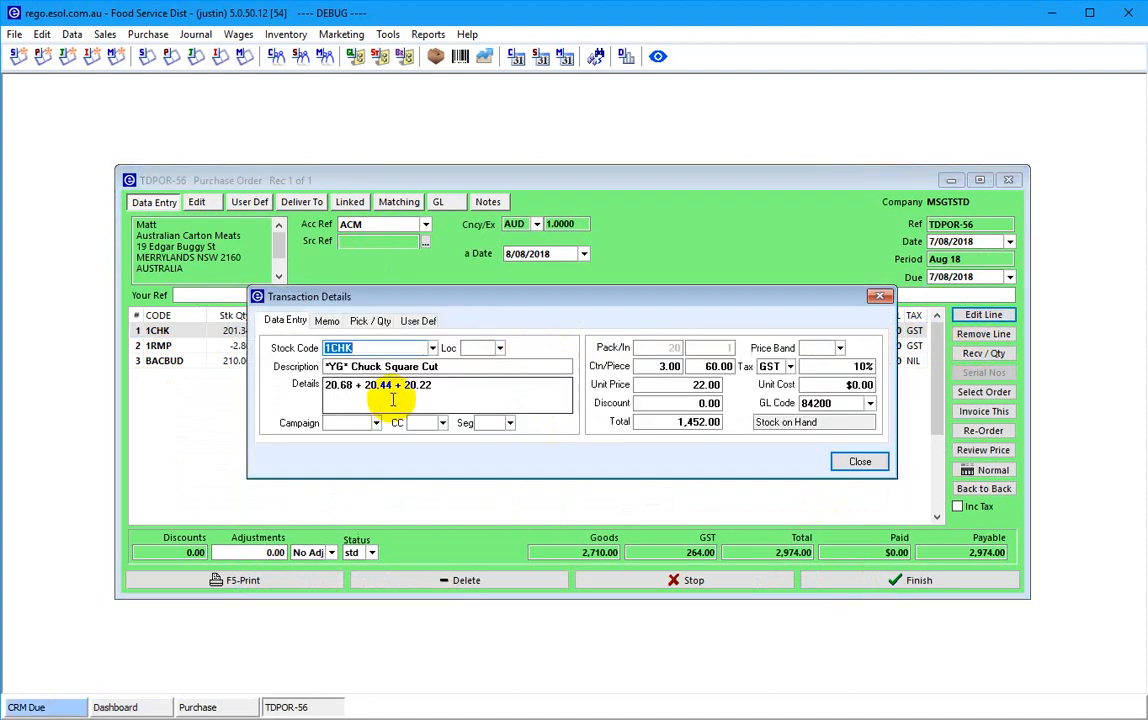
{"action": "left_click_drag", "start_coordinate": [438, 390], "coordinate": [337, 397]}
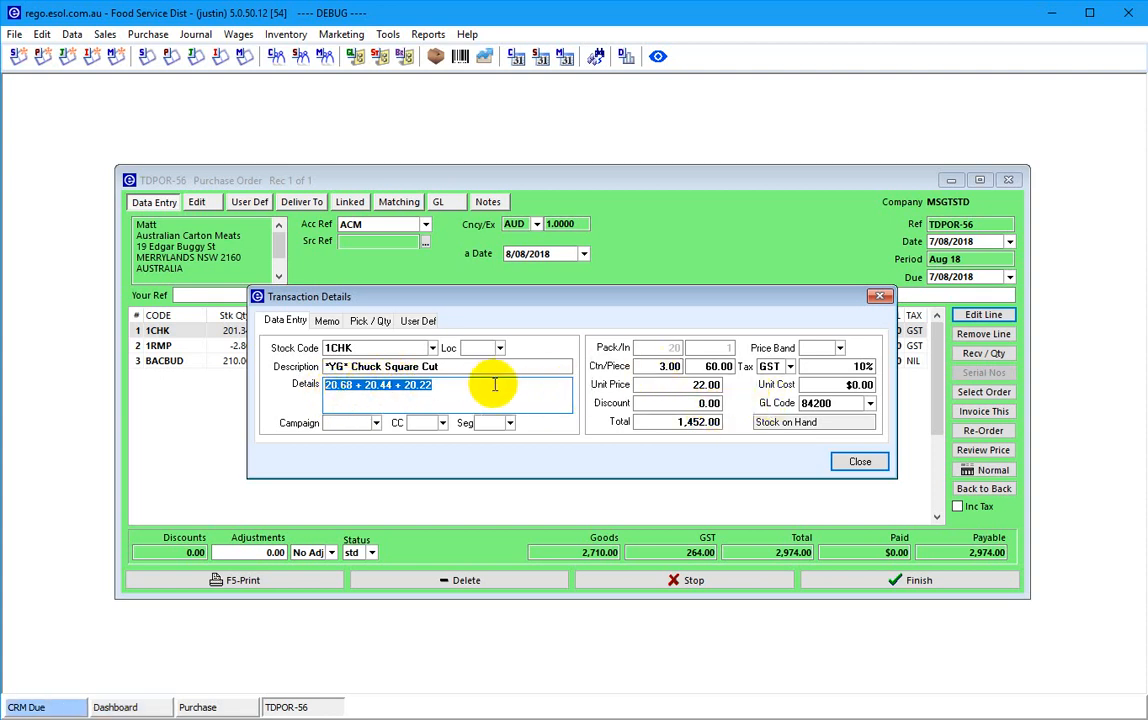
{"action": "left_click", "coordinate": [857, 464]}
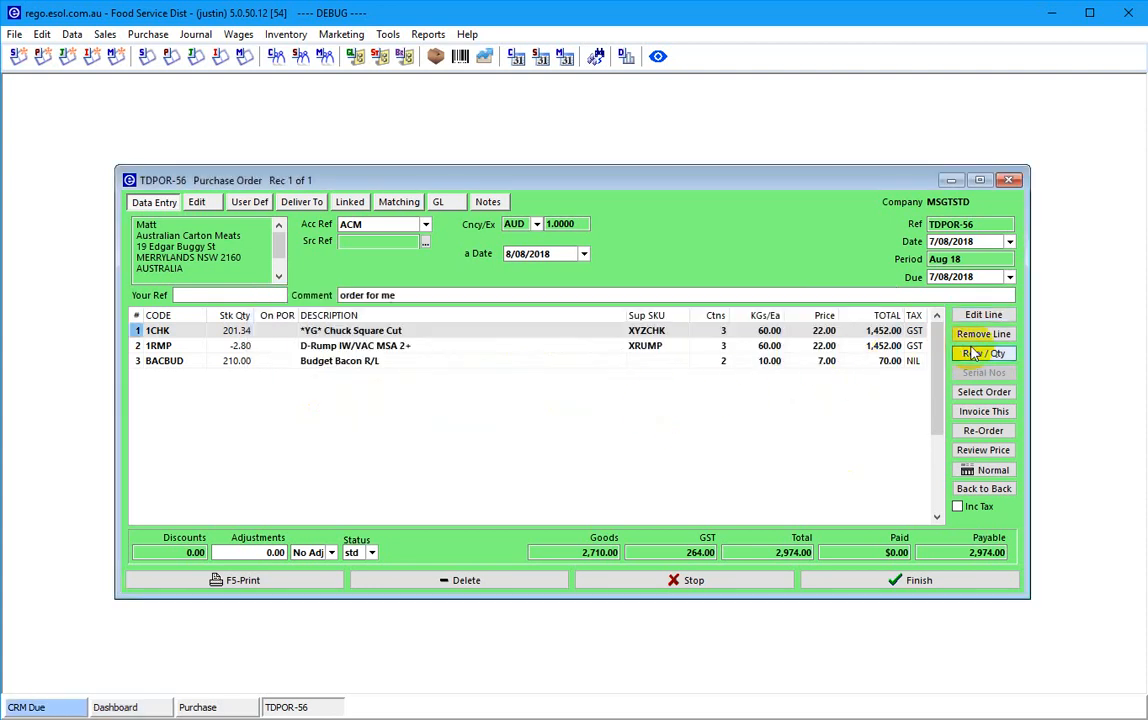
- Invoice purchase order TDPOR-56, creating draft purchase invoice TDPIN-32
{"action": "left_click", "coordinate": [979, 418]}
{"action": "left_click", "coordinate": [577, 436]}
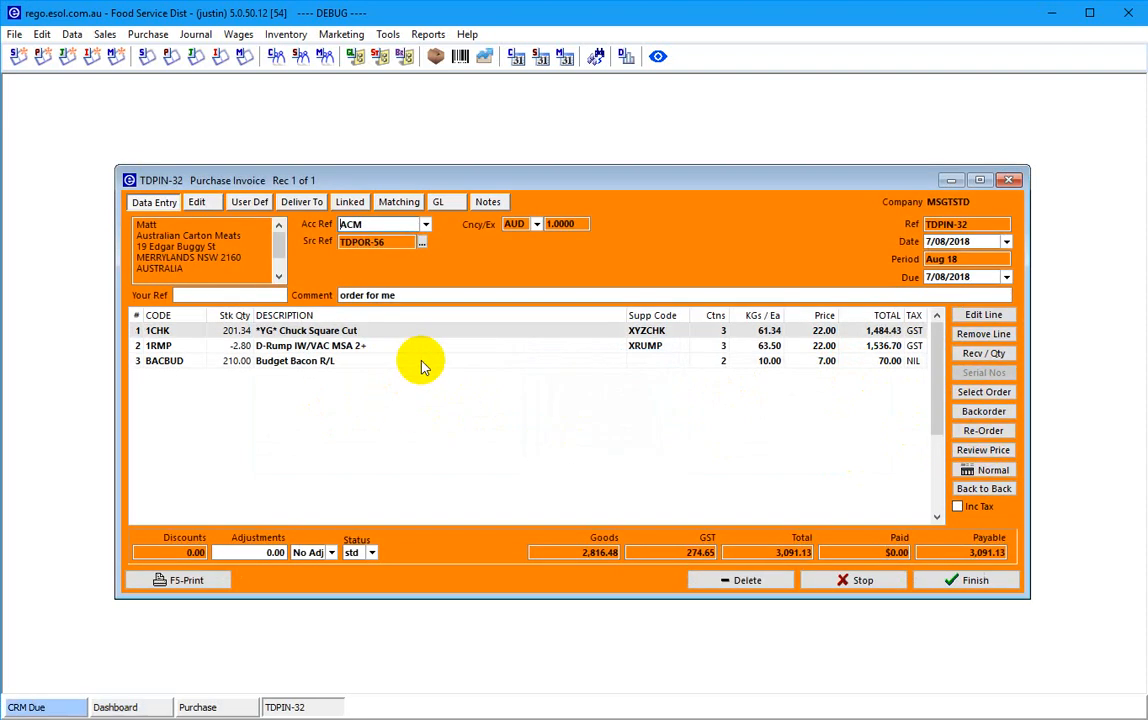
{"action": "left_click", "coordinate": [312, 241]}
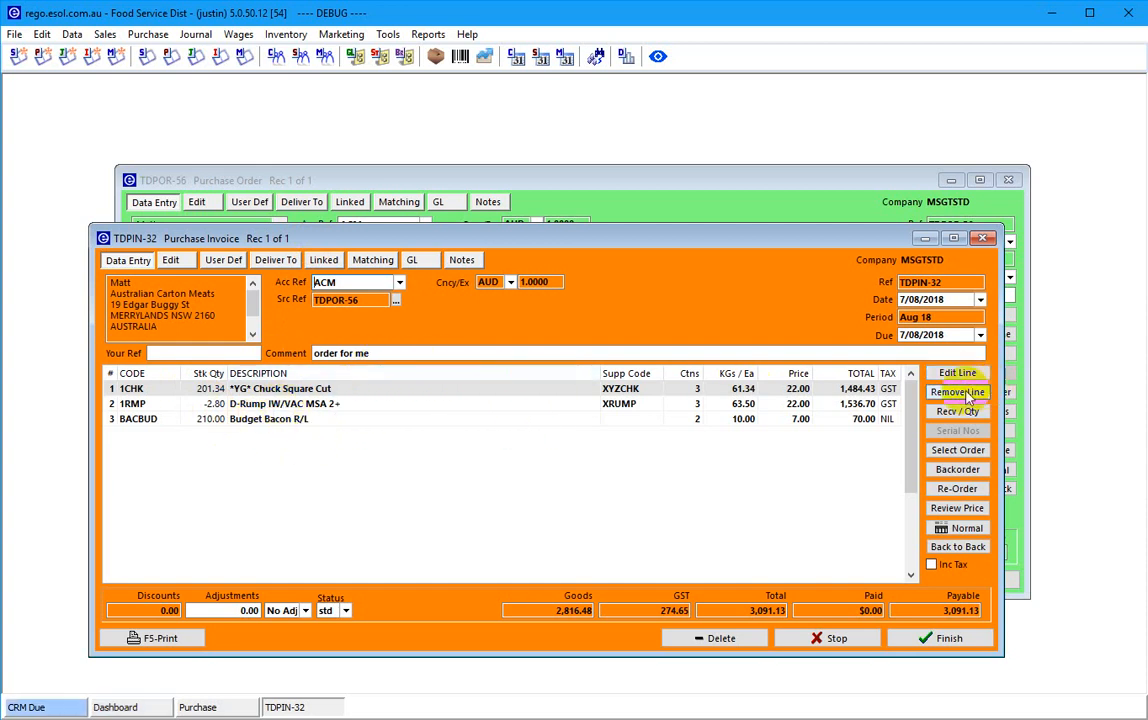
- Check the 1CHK invoice line's carton weights (61.34 kg) against the carton label photo
{"action": "left_click", "coordinate": [955, 373]}
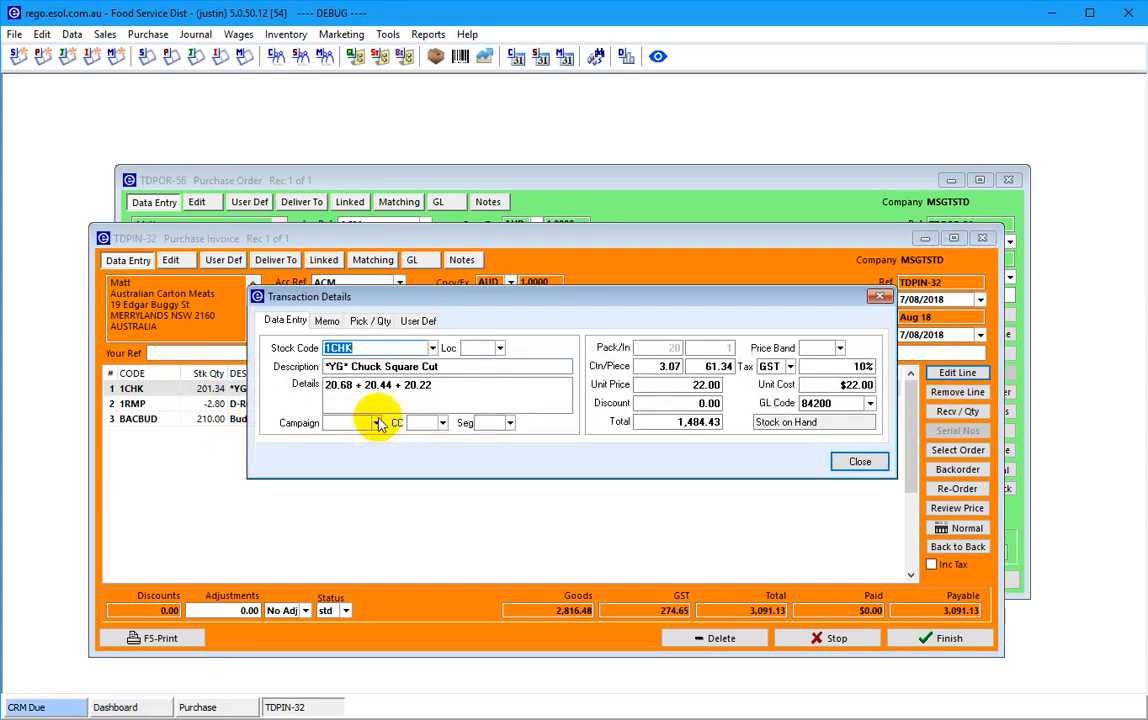
{"action": "left_click_drag", "start_coordinate": [326, 387], "coordinate": [430, 386]}
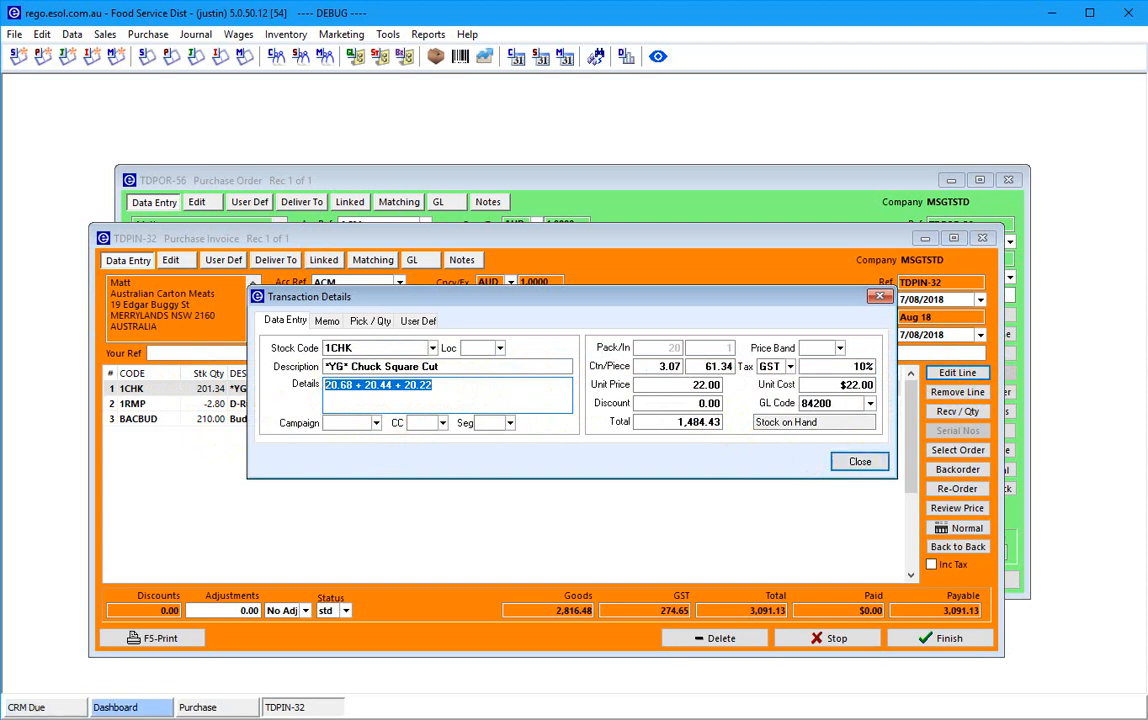
{"action": "left_click", "coordinate": [858, 461]}
{"action": "left_click_drag", "start_coordinate": [1147, 150], "coordinate": [518, 126]}
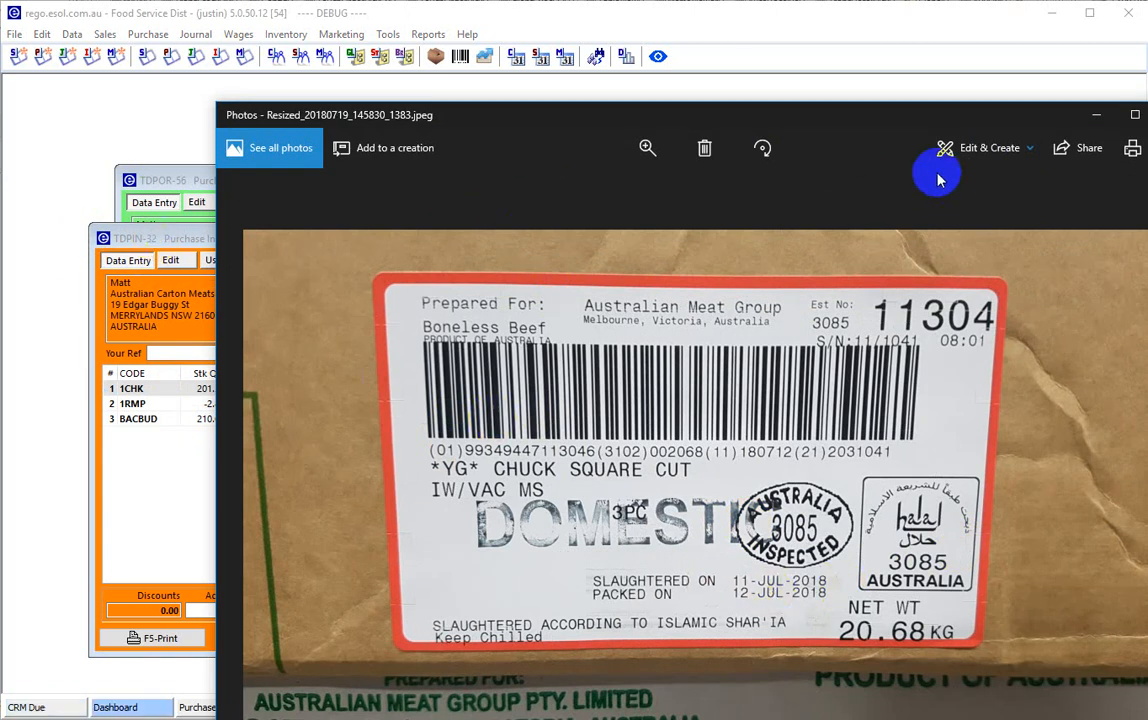
{"action": "left_click_drag", "start_coordinate": [735, 120], "coordinate": [1147, 170]}
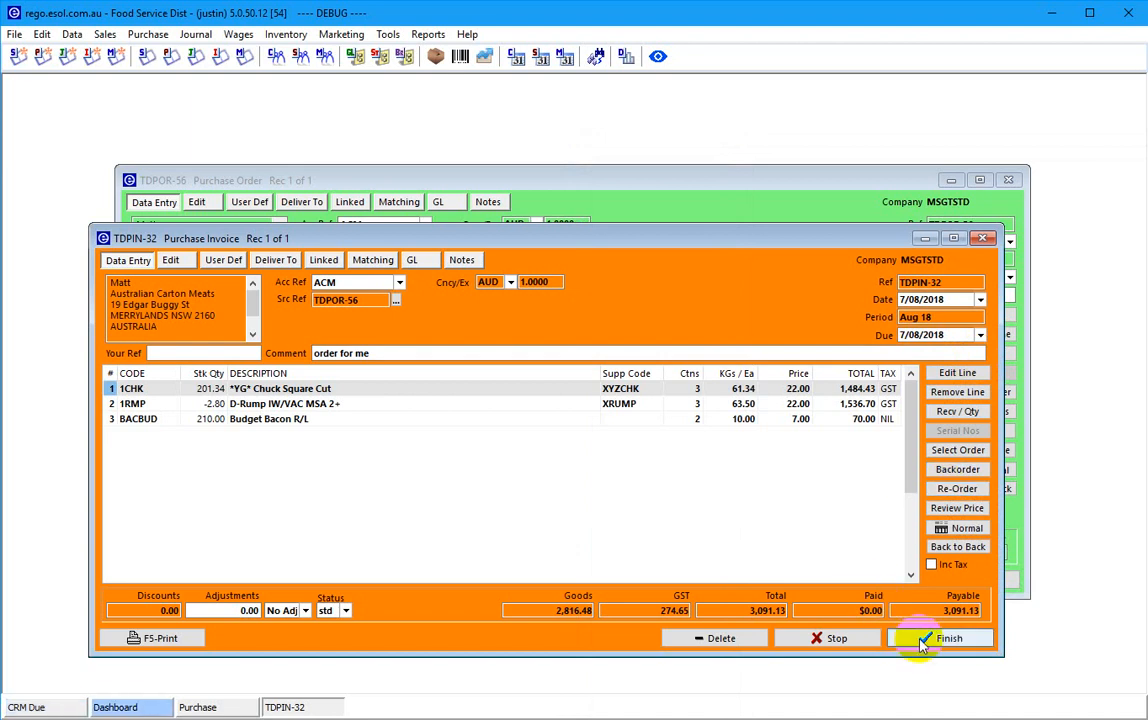
- Finish TDPIN-32 at $3,091.13, reopen it from the Ledger, and open 1CHK's stock record
{"action": "left_click", "coordinate": [922, 641]}
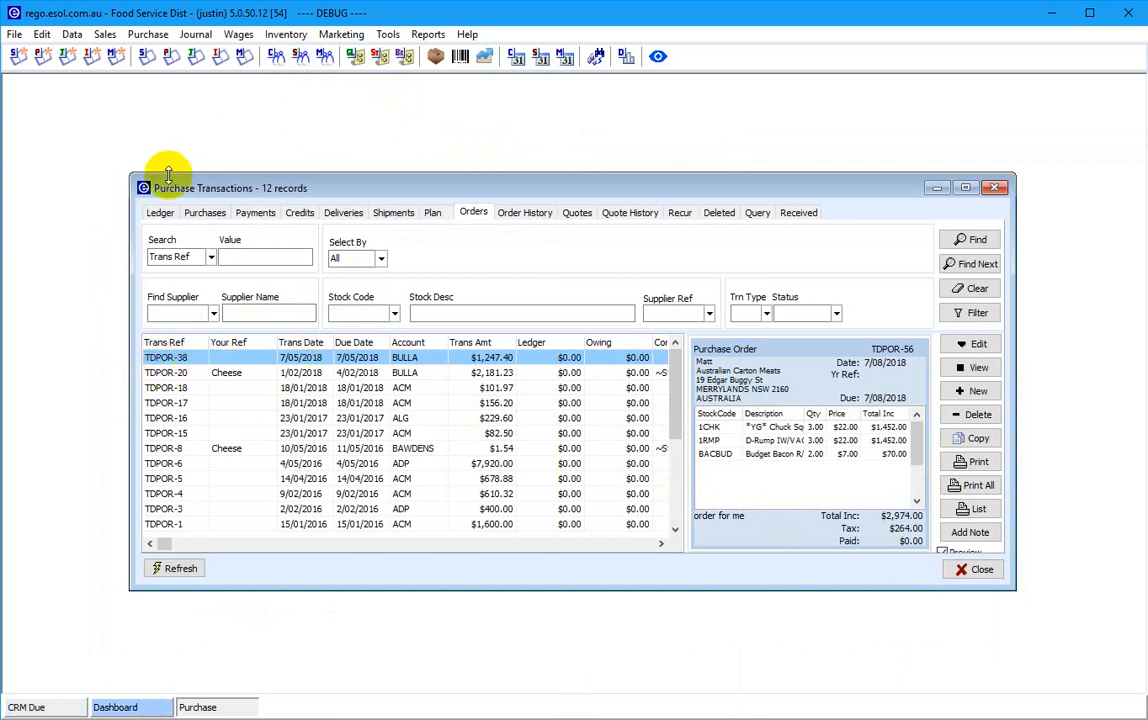
{"action": "left_click", "coordinate": [162, 211]}
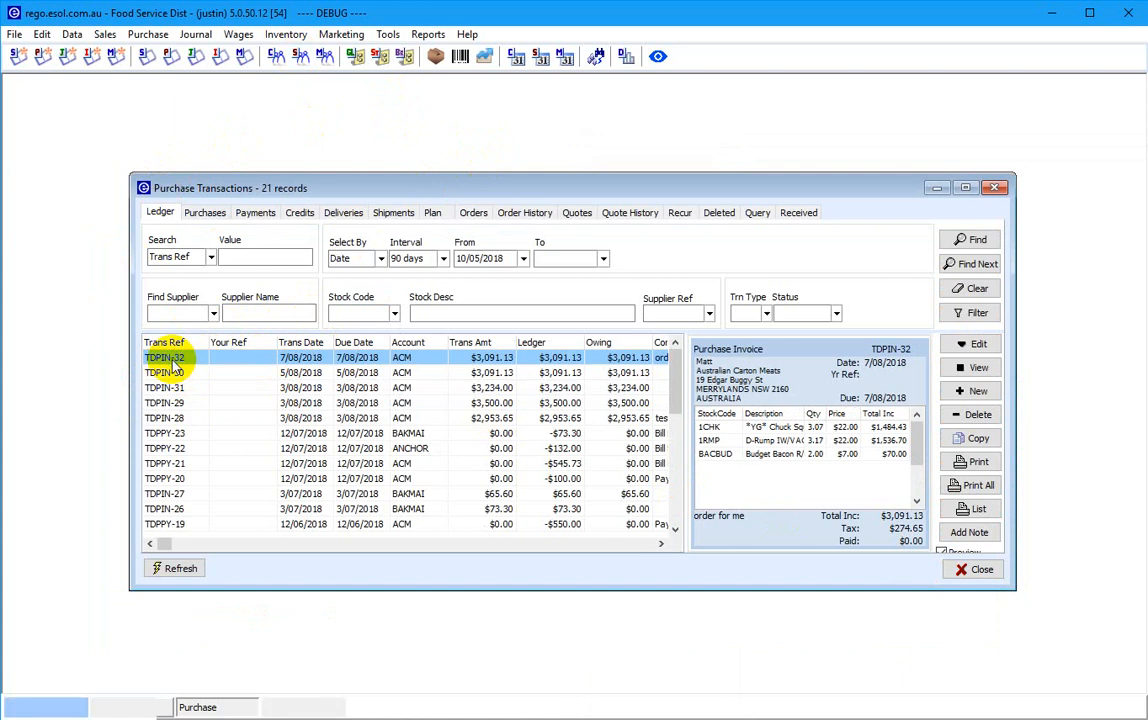
{"action": "double_click", "coordinate": [298, 359]}
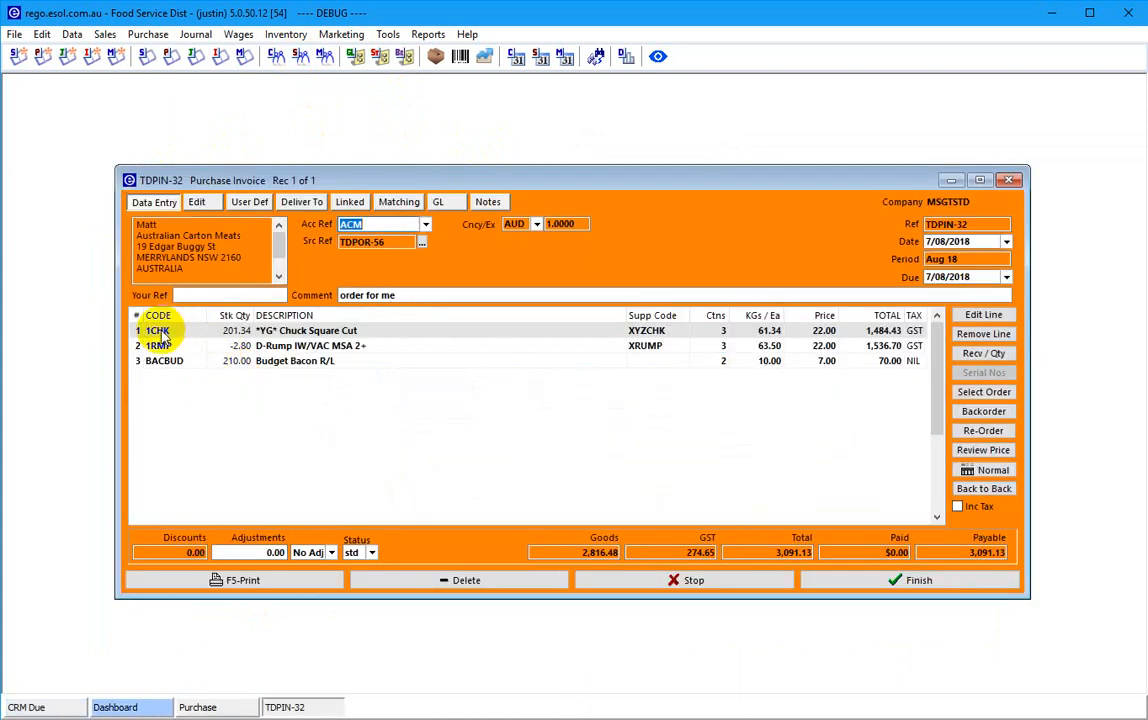
{"action": "left_click", "coordinate": [163, 335]}
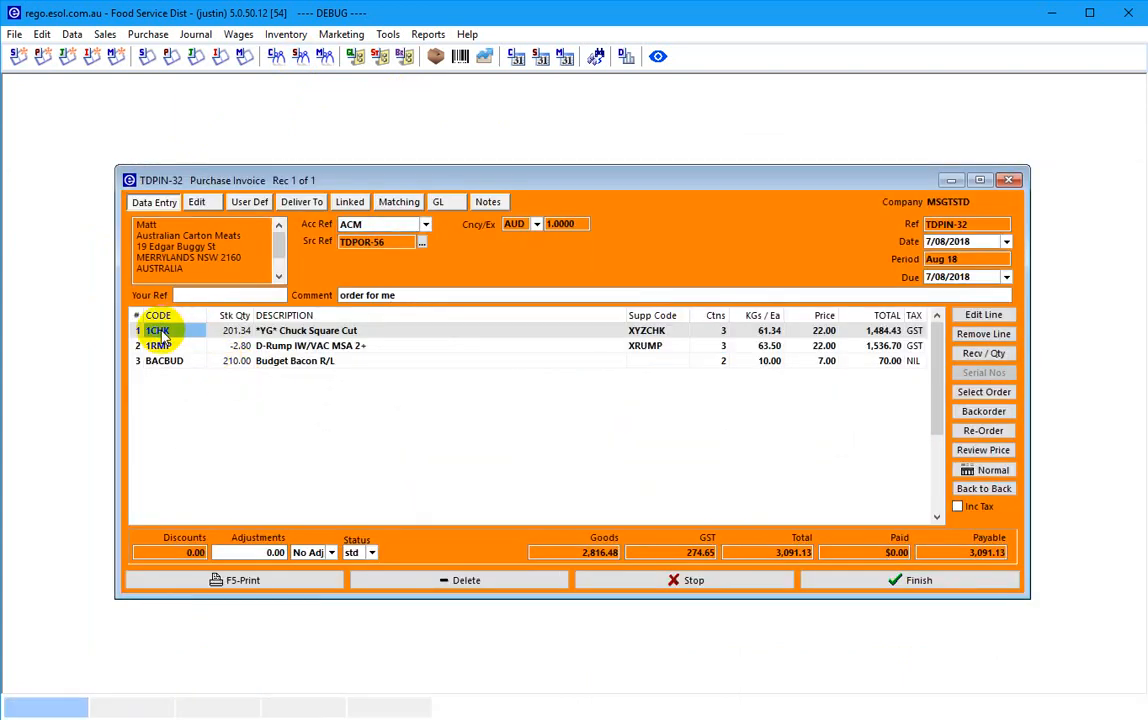
{"action": "double_click", "coordinate": [162, 336]}
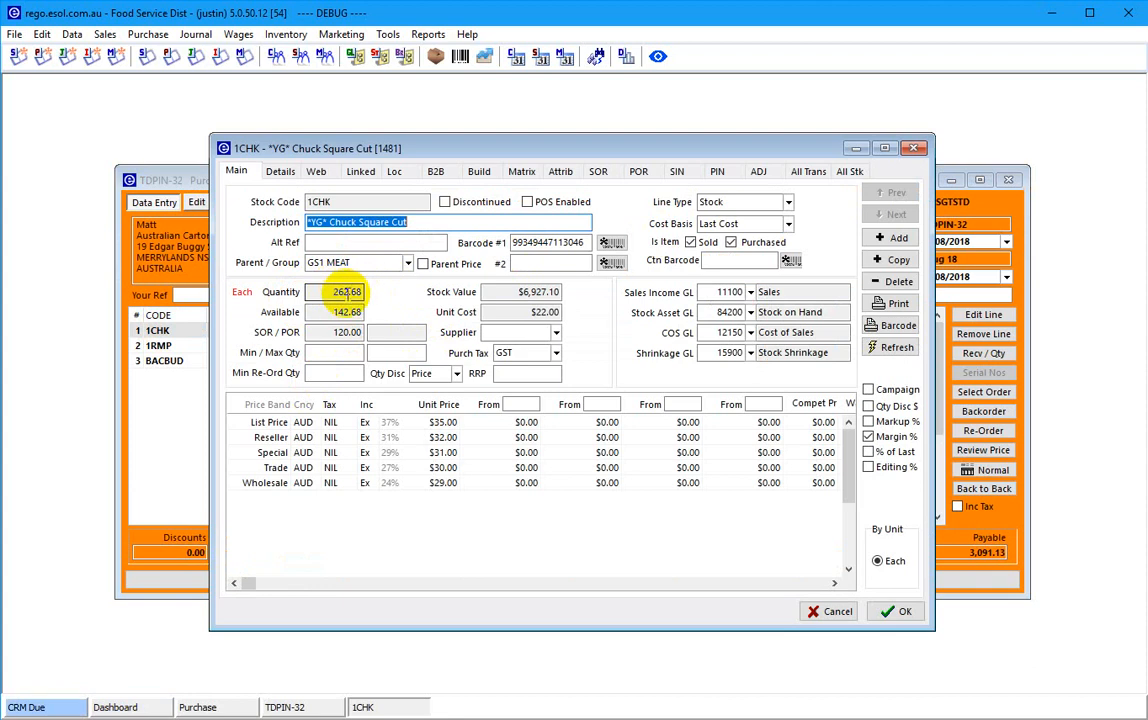
- Review 1CHK's purchase invoice history, including TDPIN-32, and all its stock movements
{"action": "left_click", "coordinate": [717, 174]}
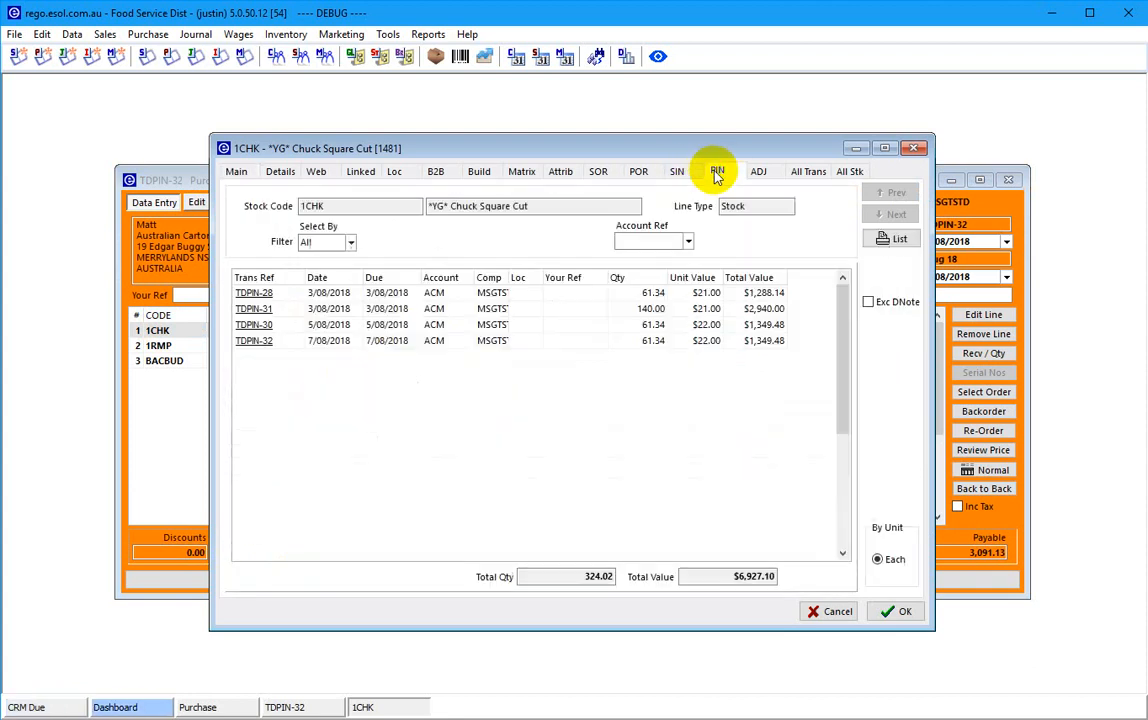
{"action": "left_click", "coordinate": [334, 345]}
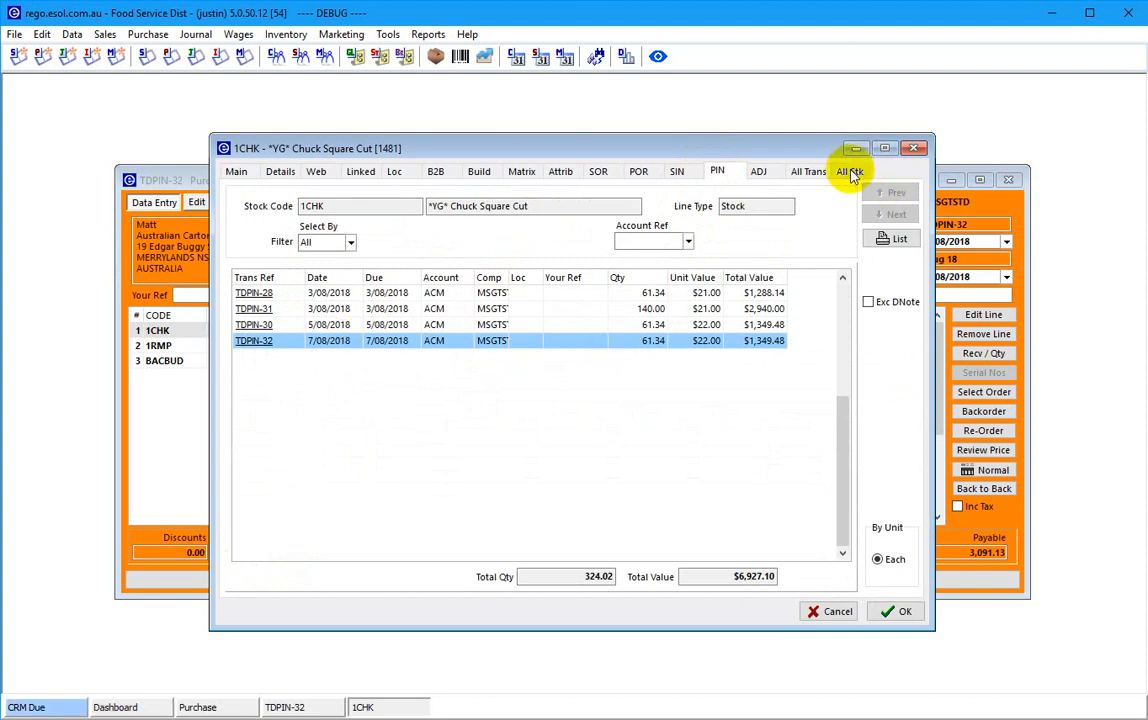
{"action": "left_click", "coordinate": [850, 172]}
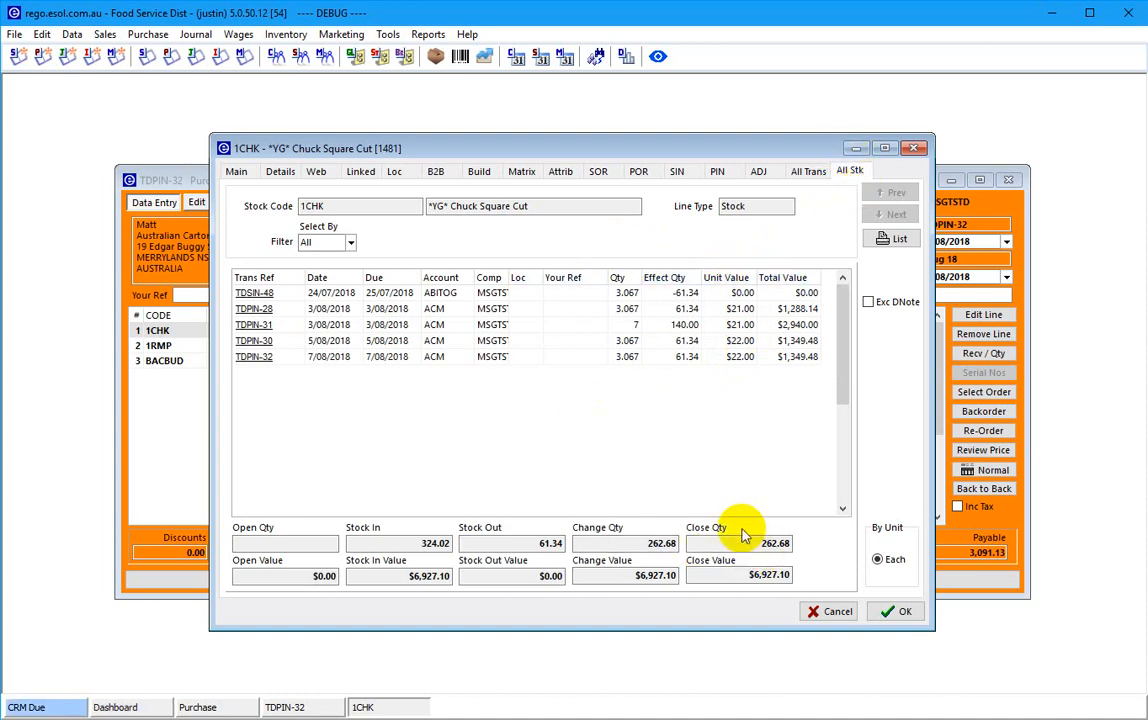
- Close the 1CHK record, discard invoice changes, and close Purchase Transactions
{"action": "left_click", "coordinate": [822, 614]}
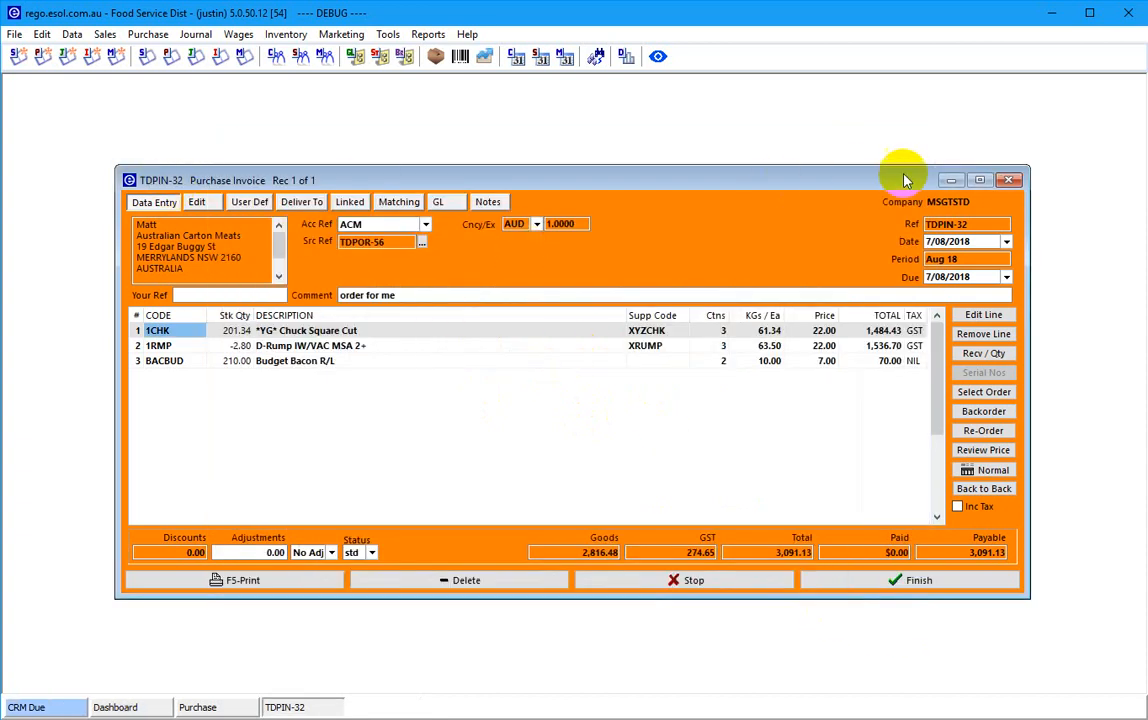
{"action": "left_click", "coordinate": [1008, 180]}
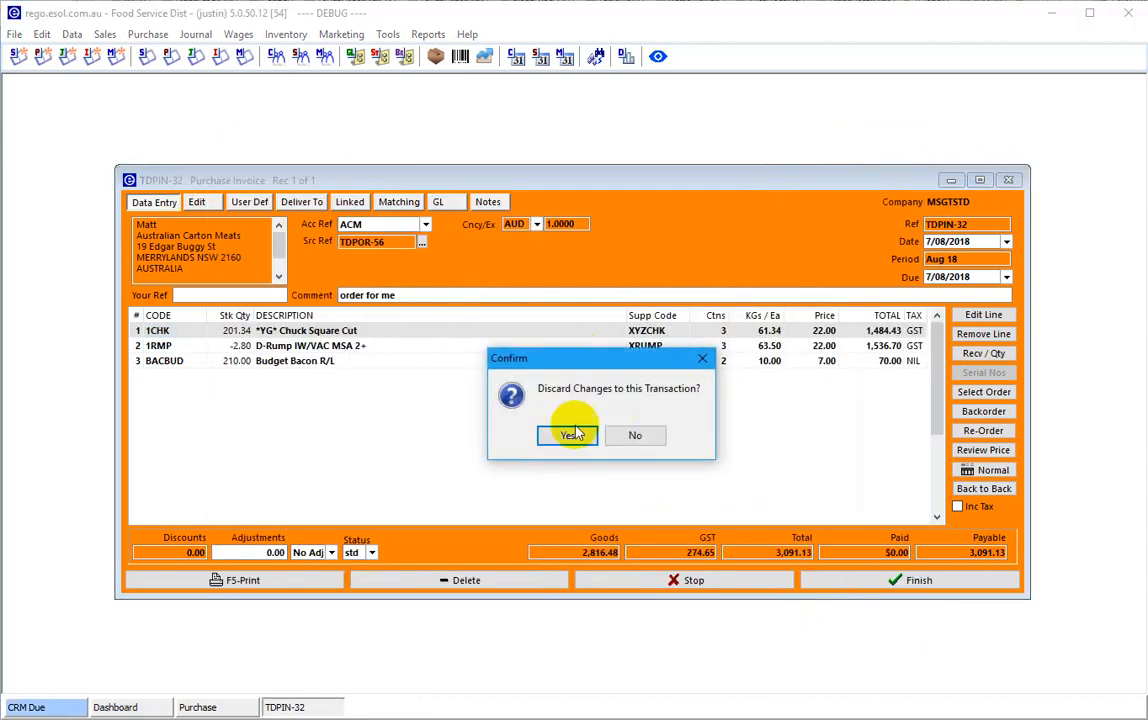
{"action": "left_click", "coordinate": [571, 434]}
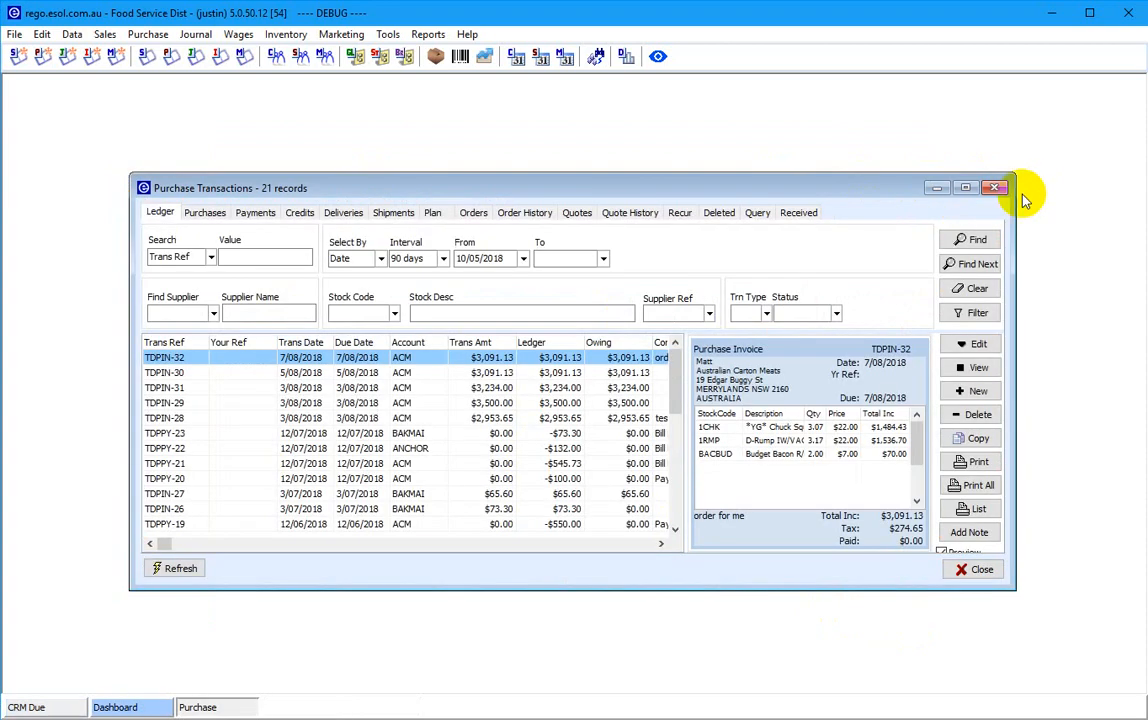
{"action": "left_click", "coordinate": [995, 185]}
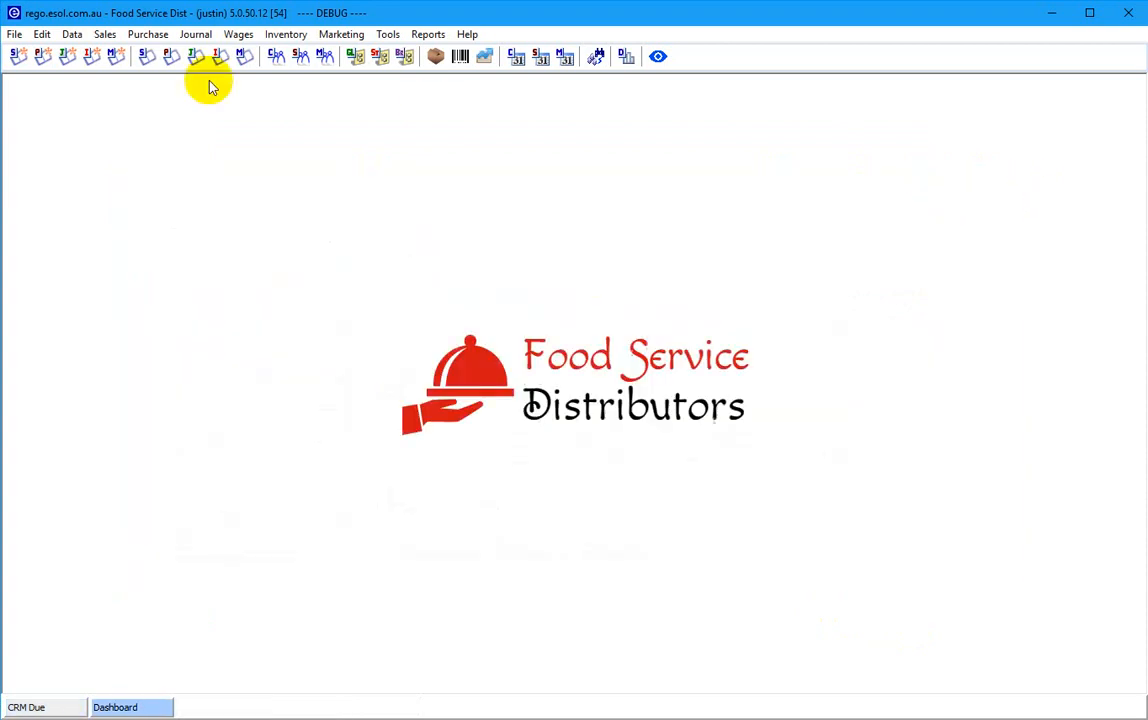
- Create a new sales order from New Sales Quick Transaction
{"action": "left_click", "coordinate": [19, 56]}
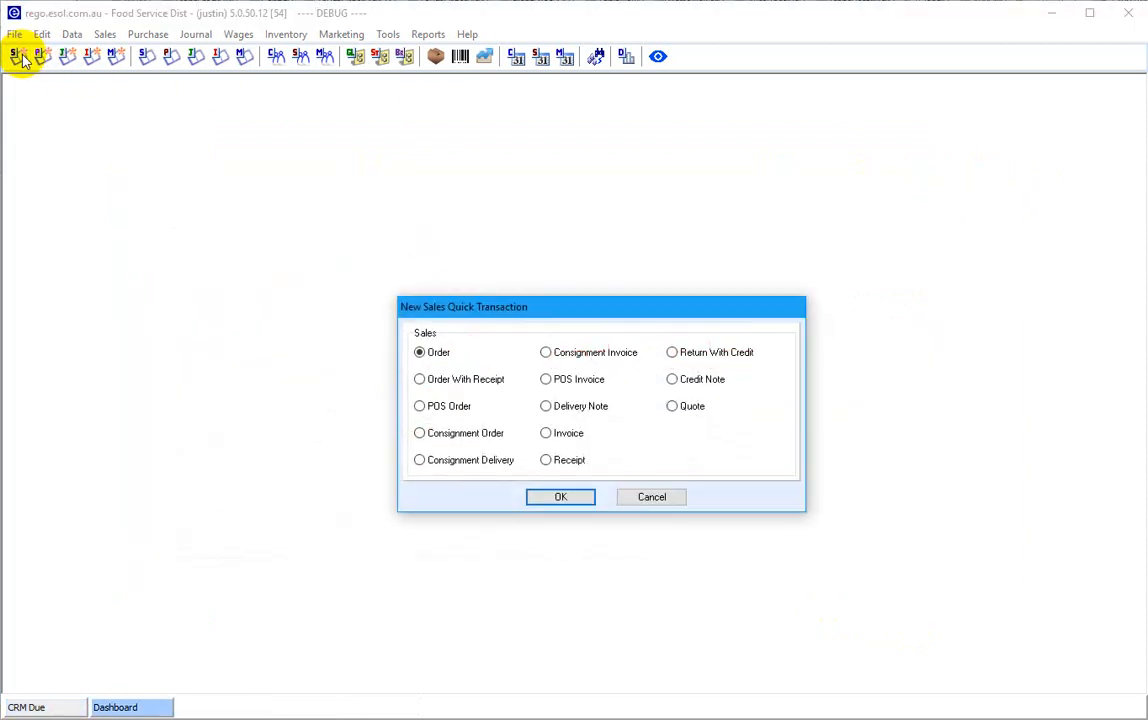
{"action": "key", "text": "Return"}
{"action": "left_click", "coordinate": [19, 56]}
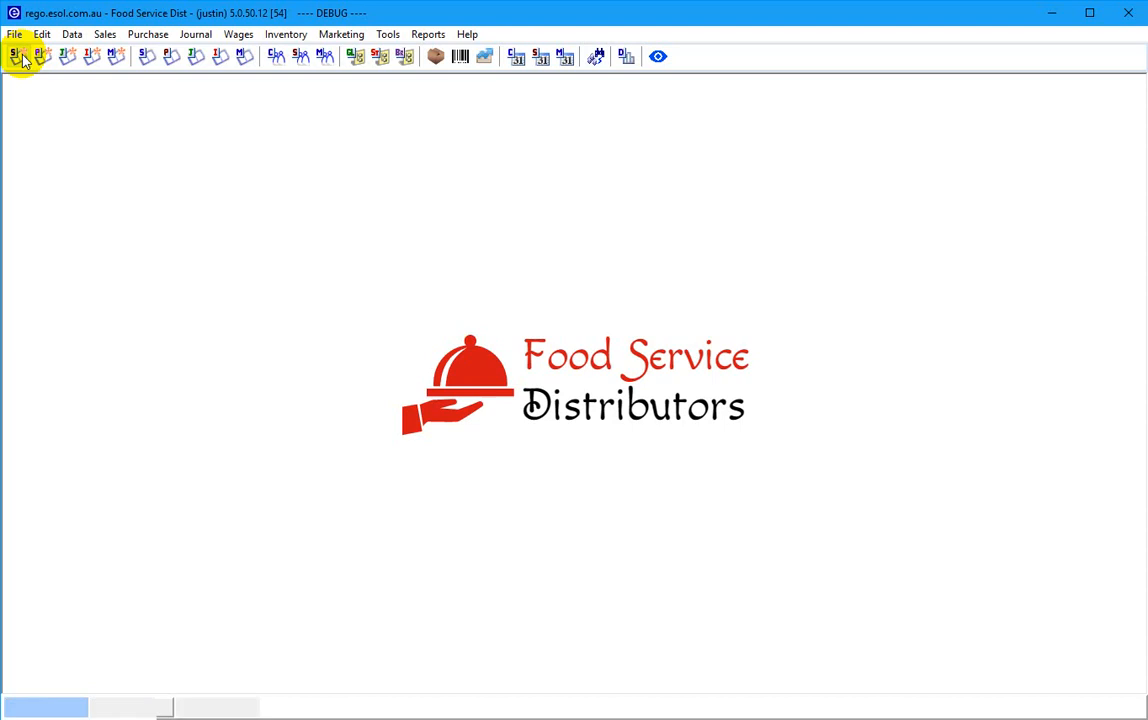
- Search customers for 'ab', choose the matching customer, and open its customer record
{"action": "type", "text": "ab"}
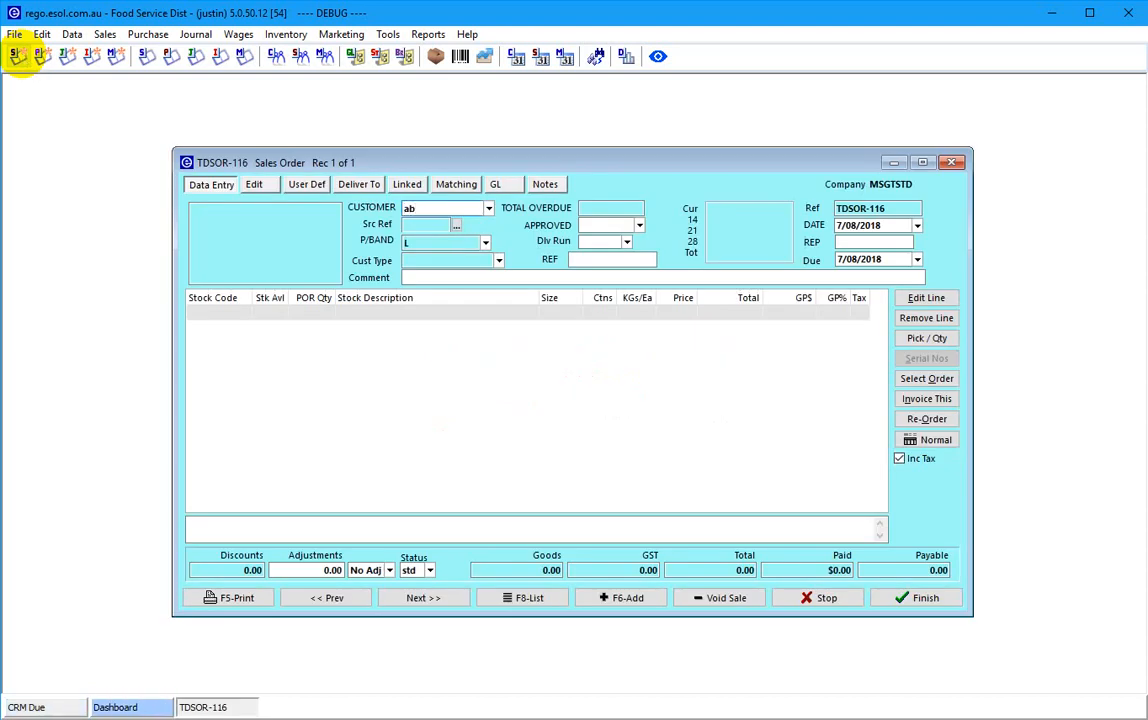
{"action": "left_click", "coordinate": [19, 56]}
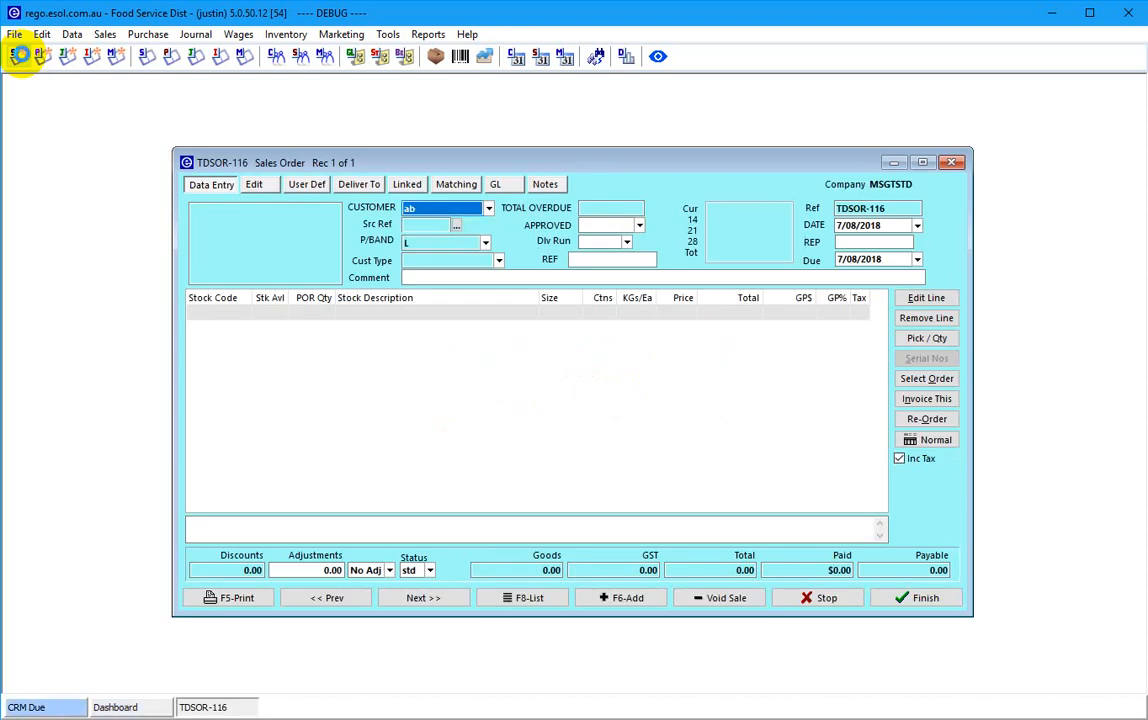
{"action": "key", "text": "Tab"}
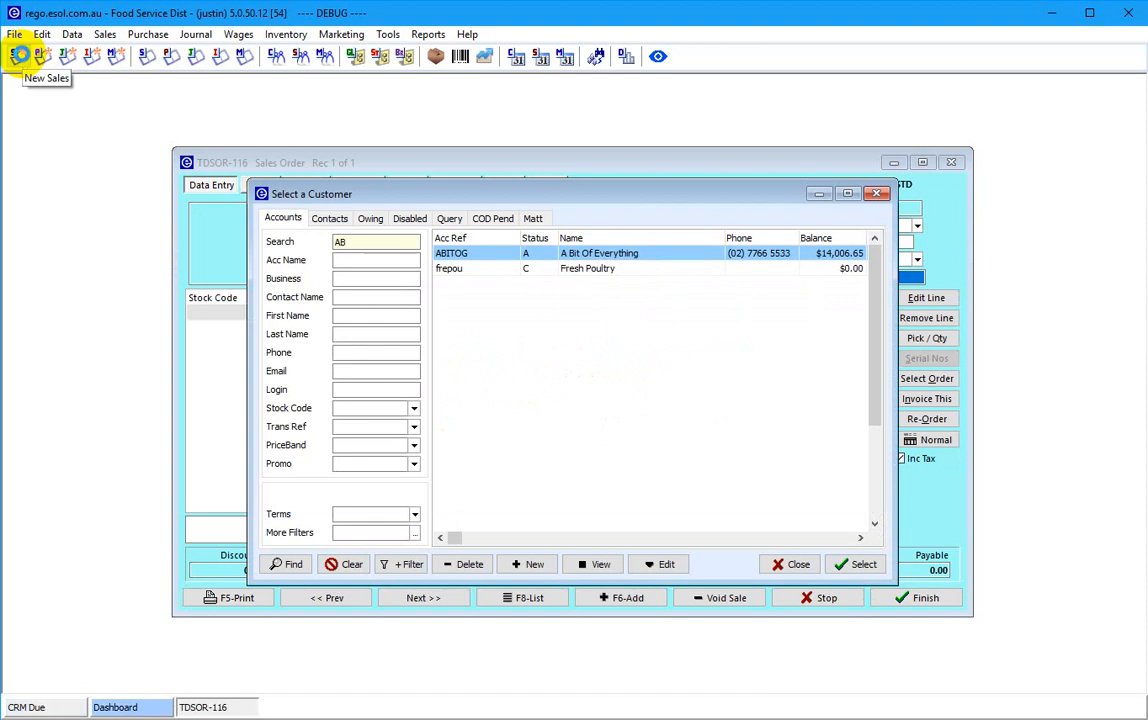
{"action": "key", "text": "Return"}
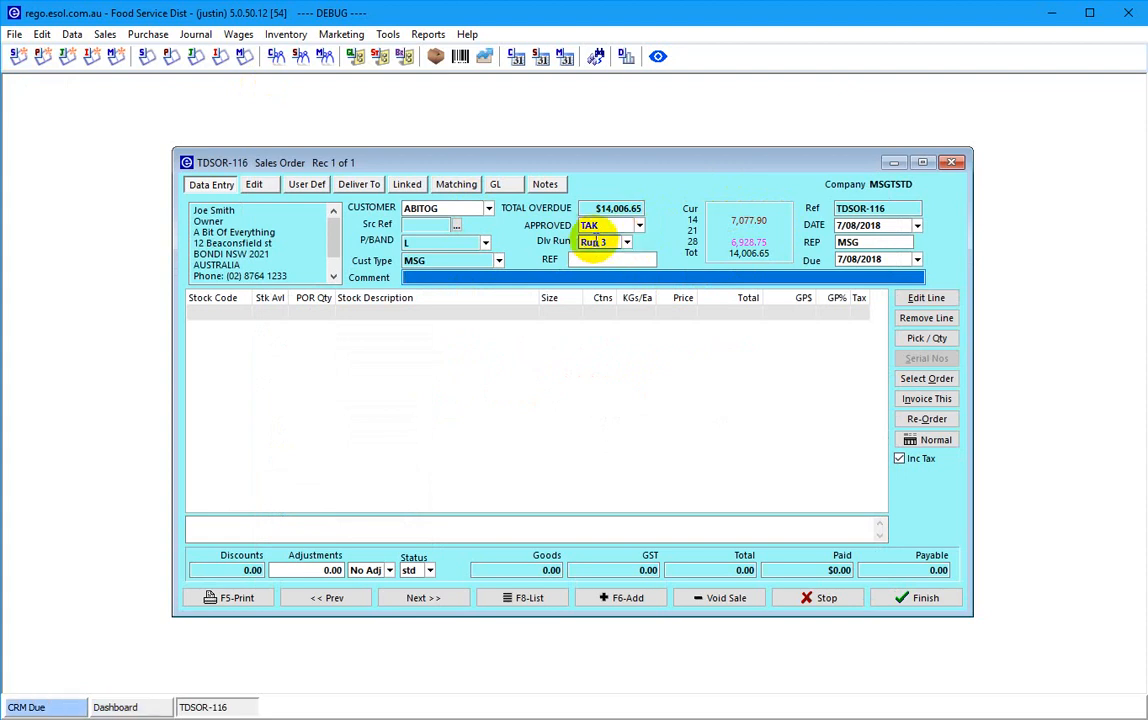
{"action": "left_click", "coordinate": [440, 208]}
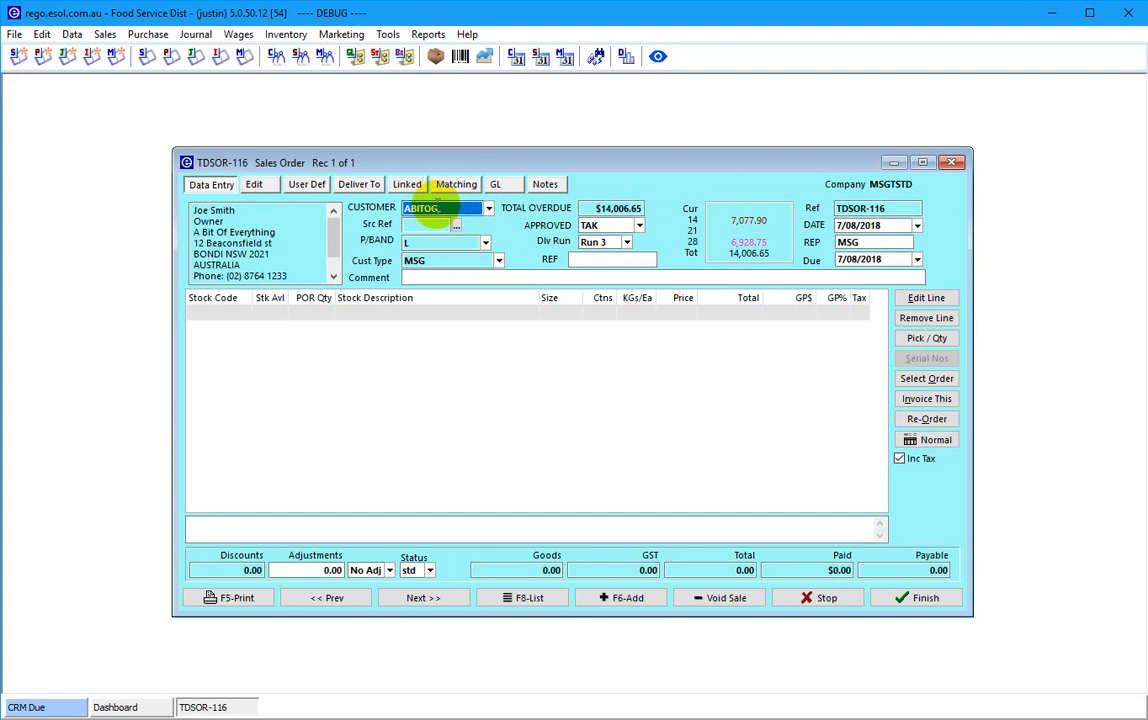
{"action": "double_click", "coordinate": [440, 205]}
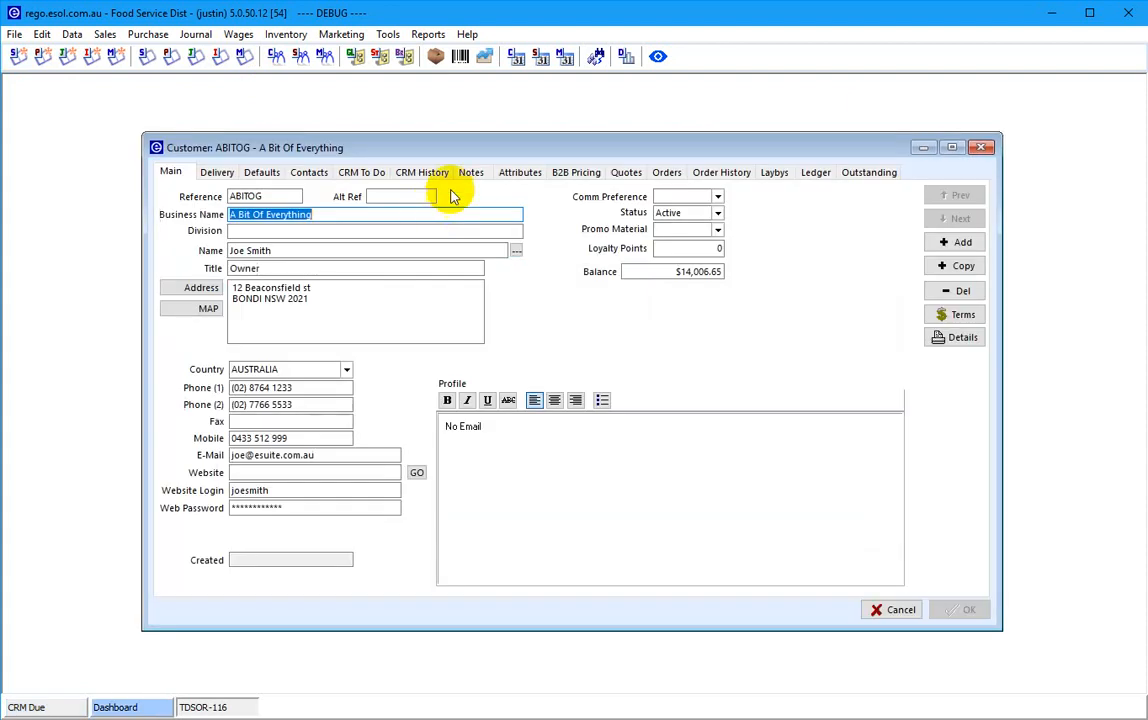
{"action": "left_click", "coordinate": [520, 173]}
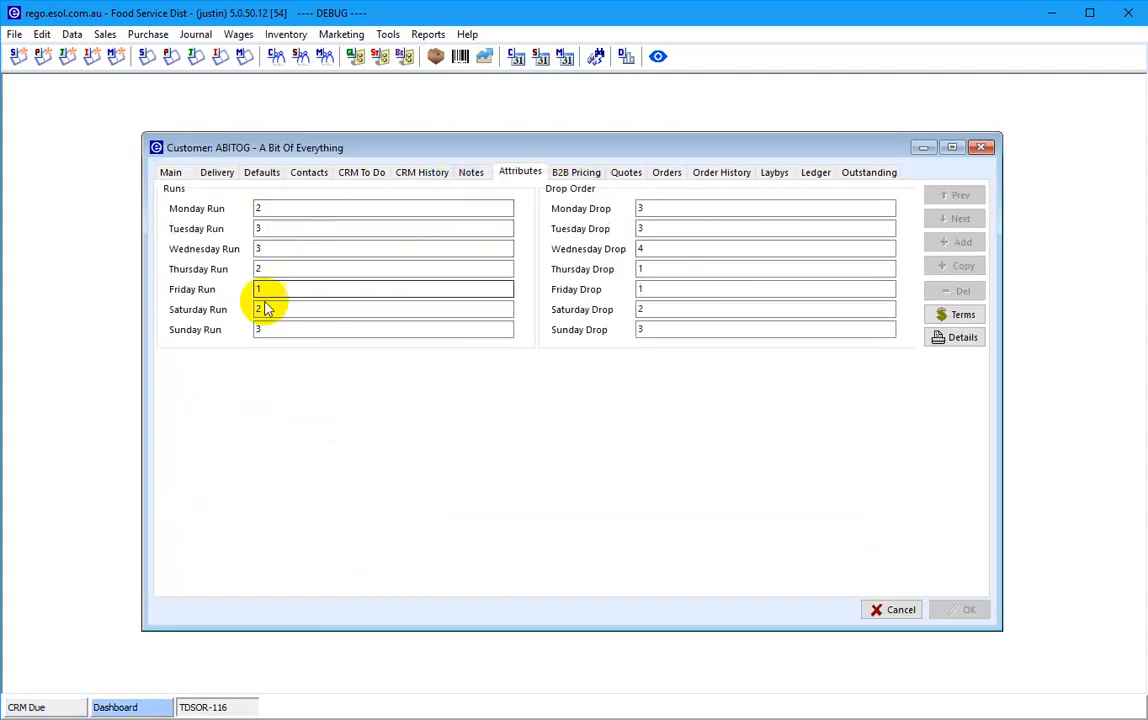
{"action": "left_click", "coordinate": [897, 611]}
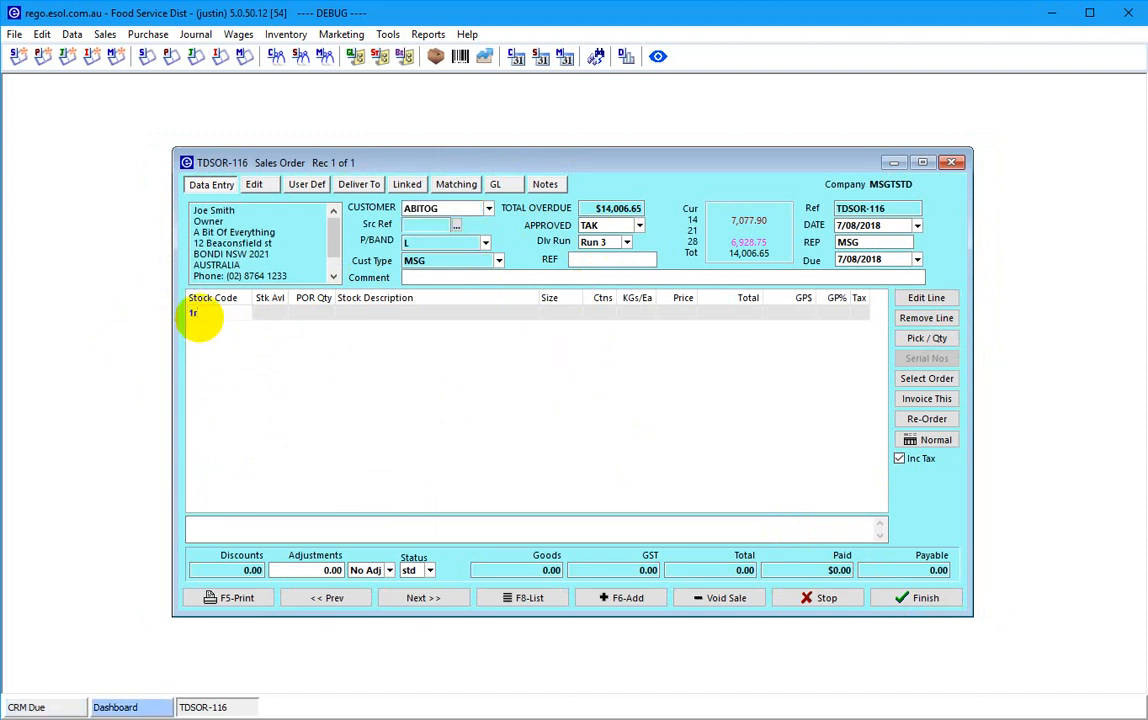
- Add the 1RMP rump item, found by searching 'rump', with 2 cartons
{"action": "type", "text": "m"}
{"action": "key", "text": "BackSpace"}
{"action": "key", "text": "BackSpace"}
{"action": "key", "text": "BackSpace"}
{"action": "type", "text": "rump"}
{"action": "key", "text": "Return"}
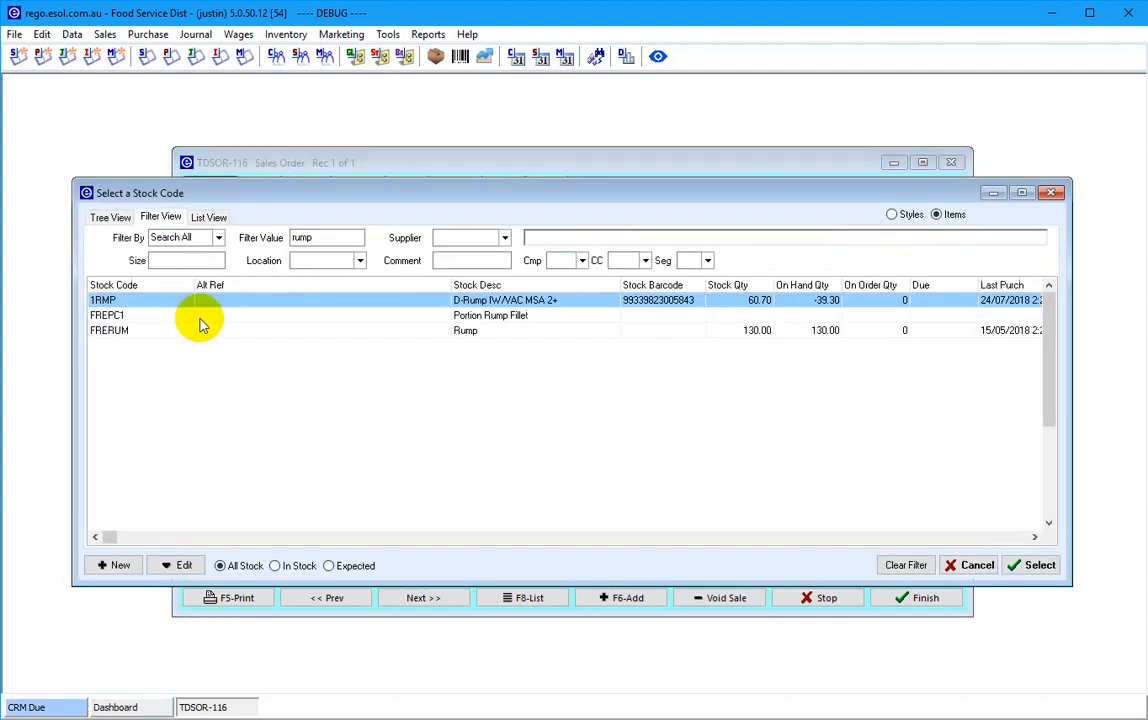
{"action": "key", "text": "Return"}
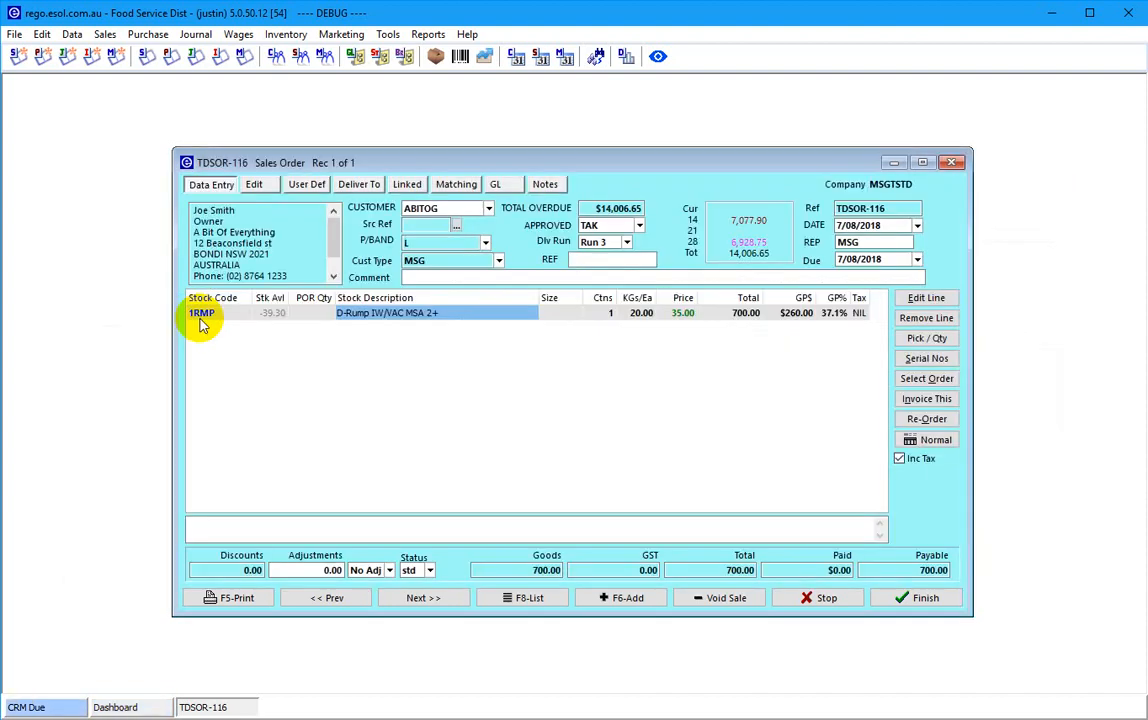
{"action": "key", "text": "Return"}
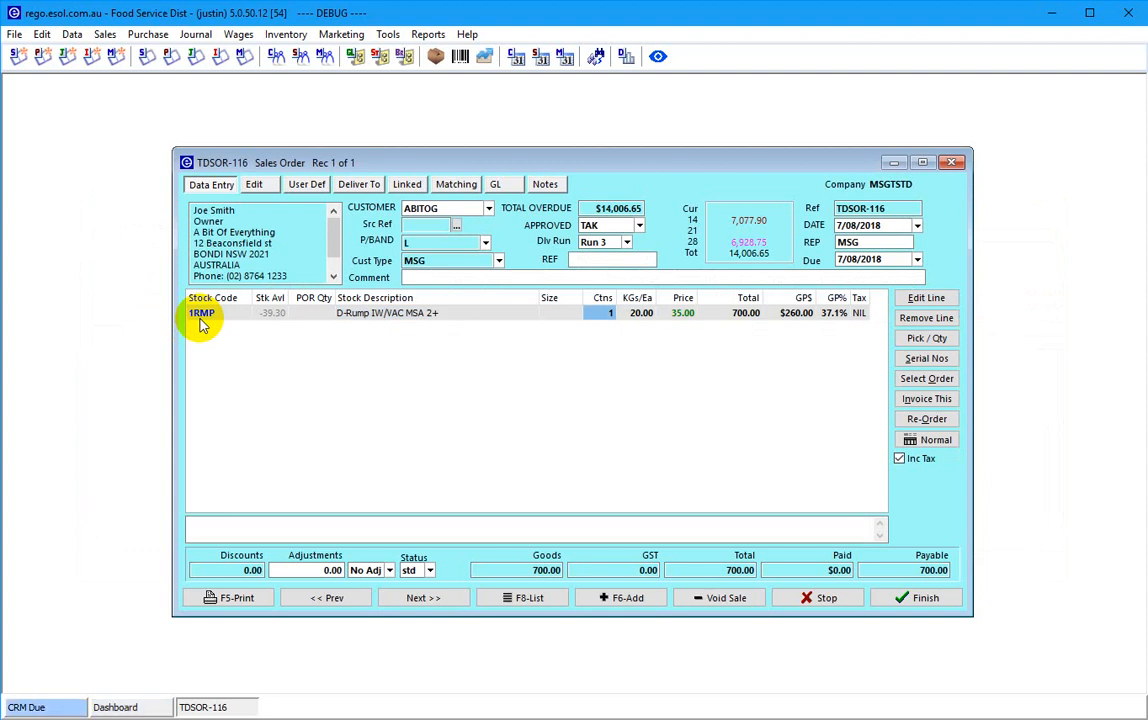
{"action": "type", "text": "2"}
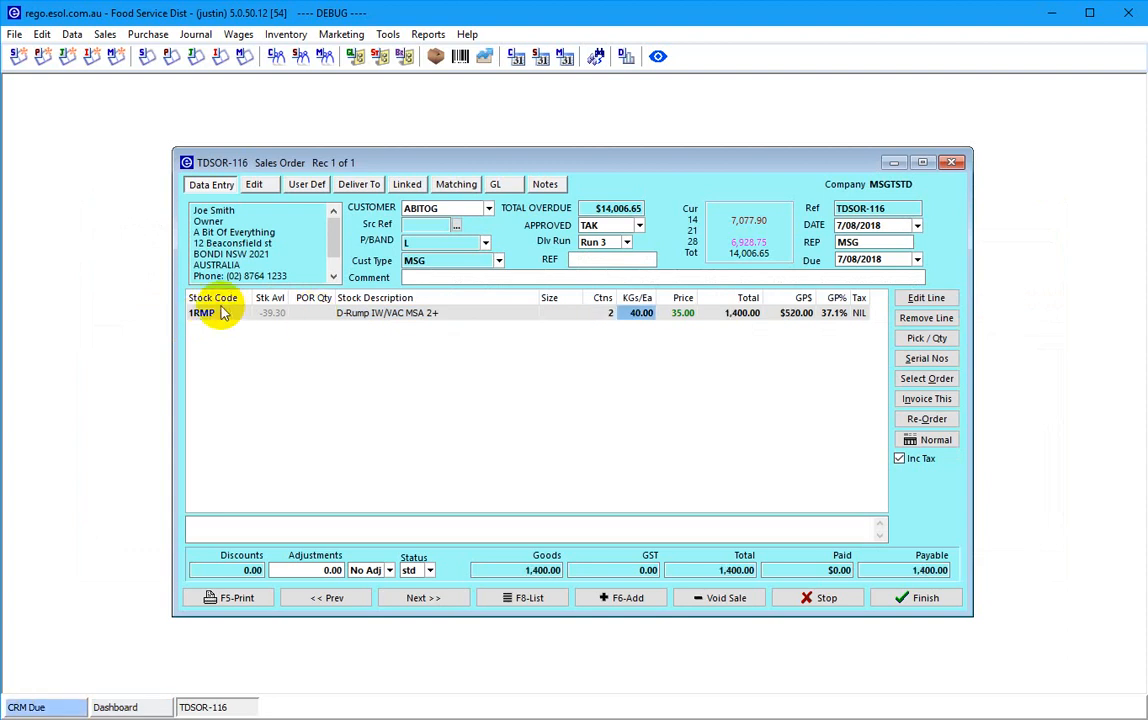
{"action": "key", "text": "Down"}
- Add 1CHK chuck at 2 cartons and a BACBUD budget bacon line
{"action": "key", "text": "Left"}
{"action": "key", "text": "Left"}
{"action": "key", "text": "Left"}
{"action": "key", "text": "Left"}
{"action": "key", "text": "Left"}
{"action": "key", "text": "Left"}
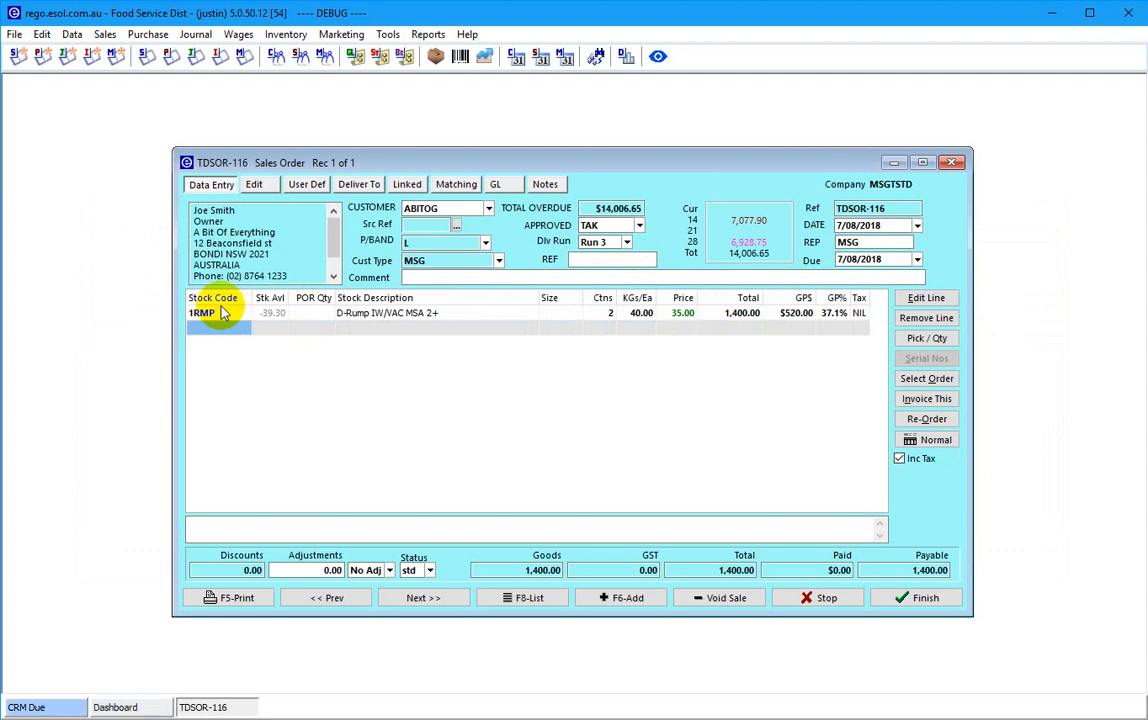
{"action": "type", "text": "1chk"}
{"action": "key", "text": "Return"}
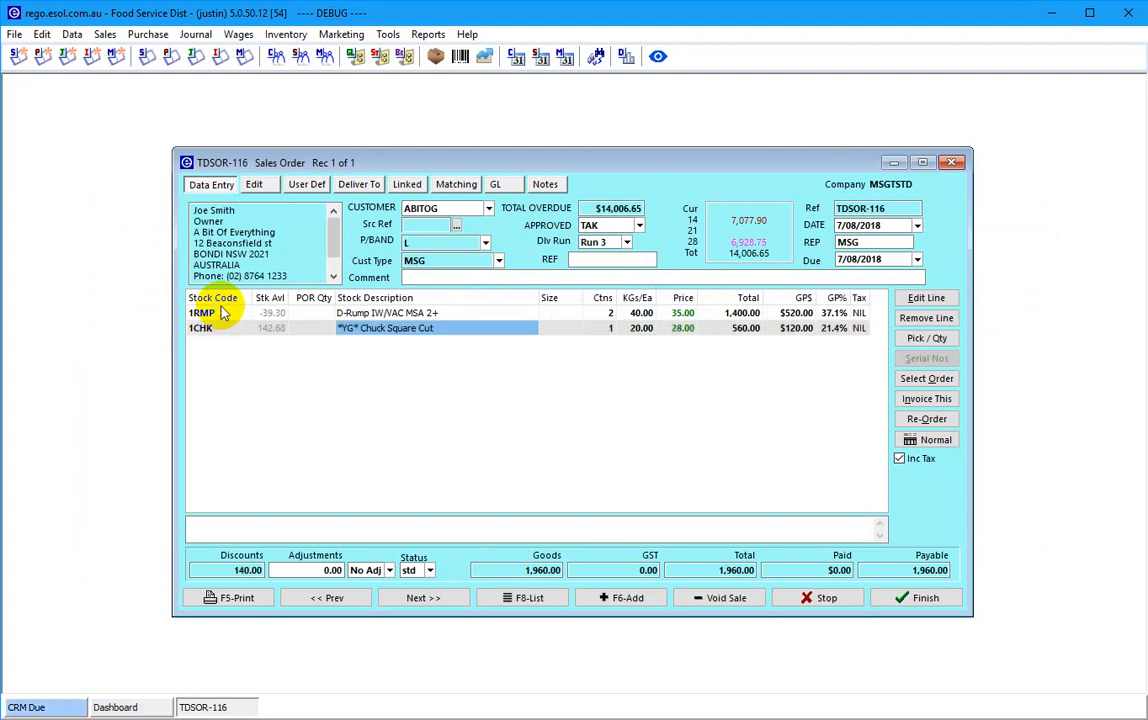
{"action": "key", "text": "Return"}
{"action": "key", "text": "Return"}
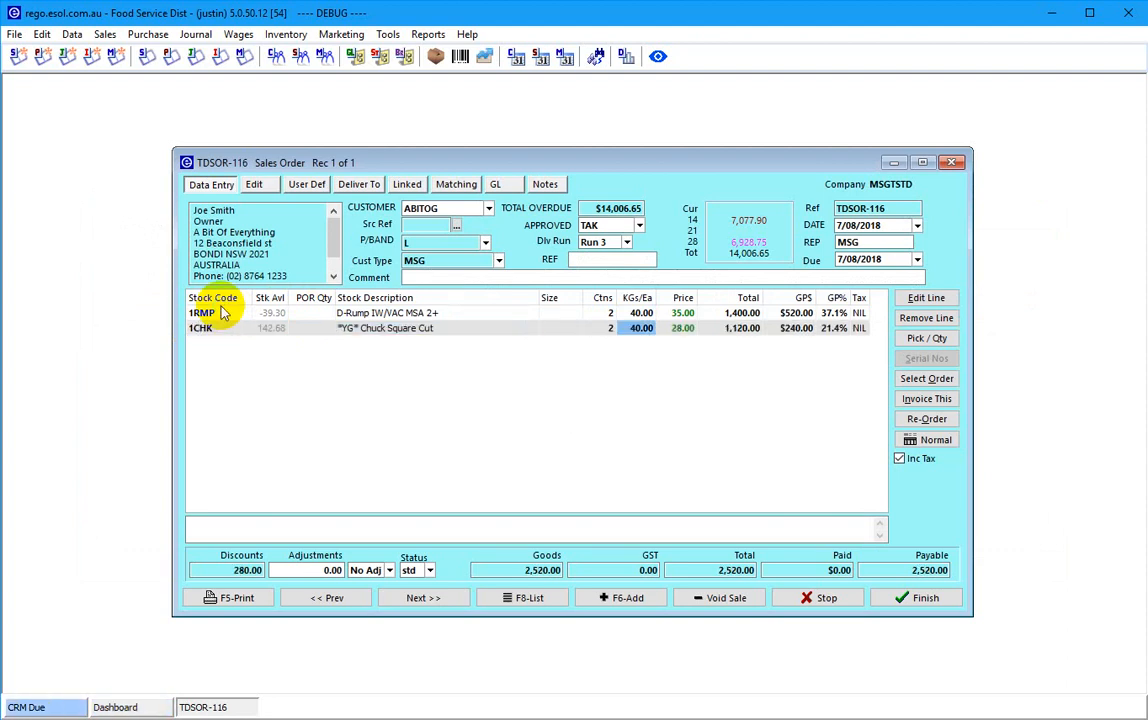
{"action": "key", "text": "Return"}
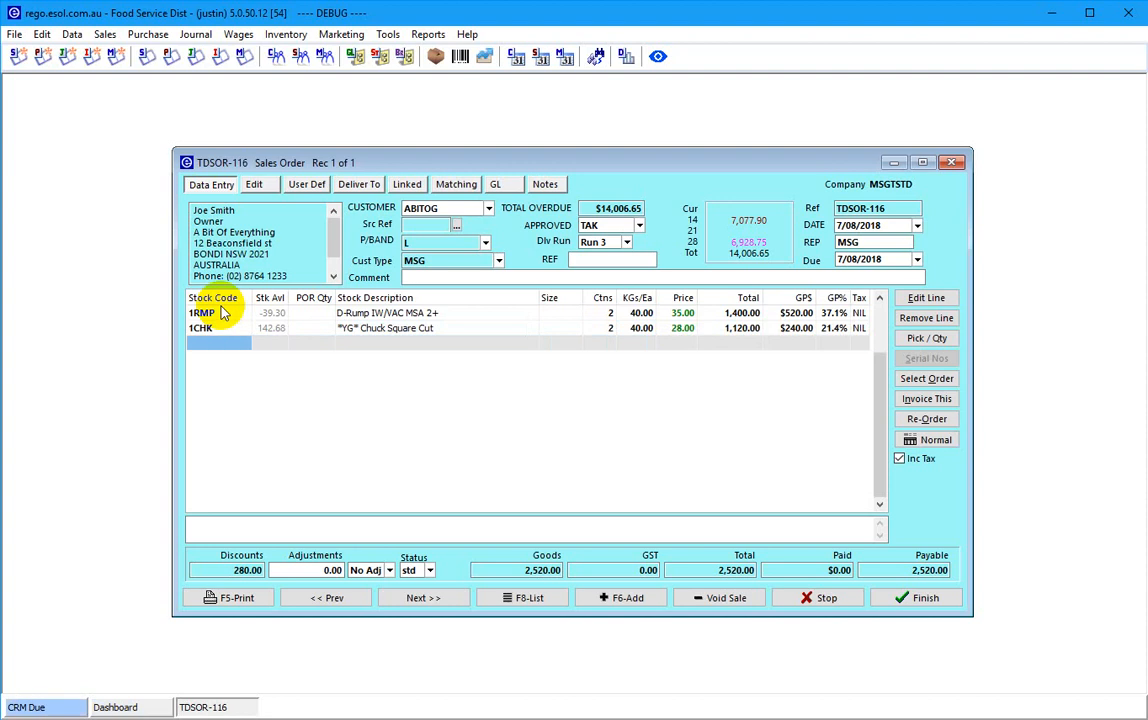
{"action": "type", "text": "bacb"}
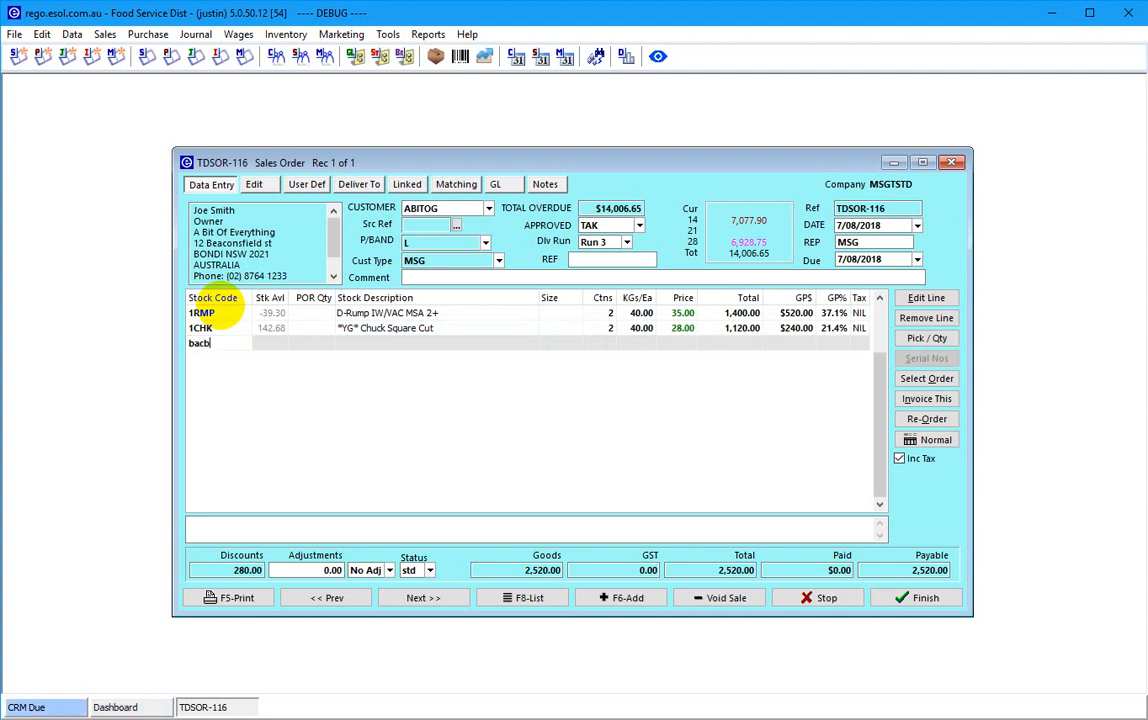
{"action": "type", "text": "ud"}
{"action": "key", "text": "Return"}
{"action": "key", "text": "Return"}
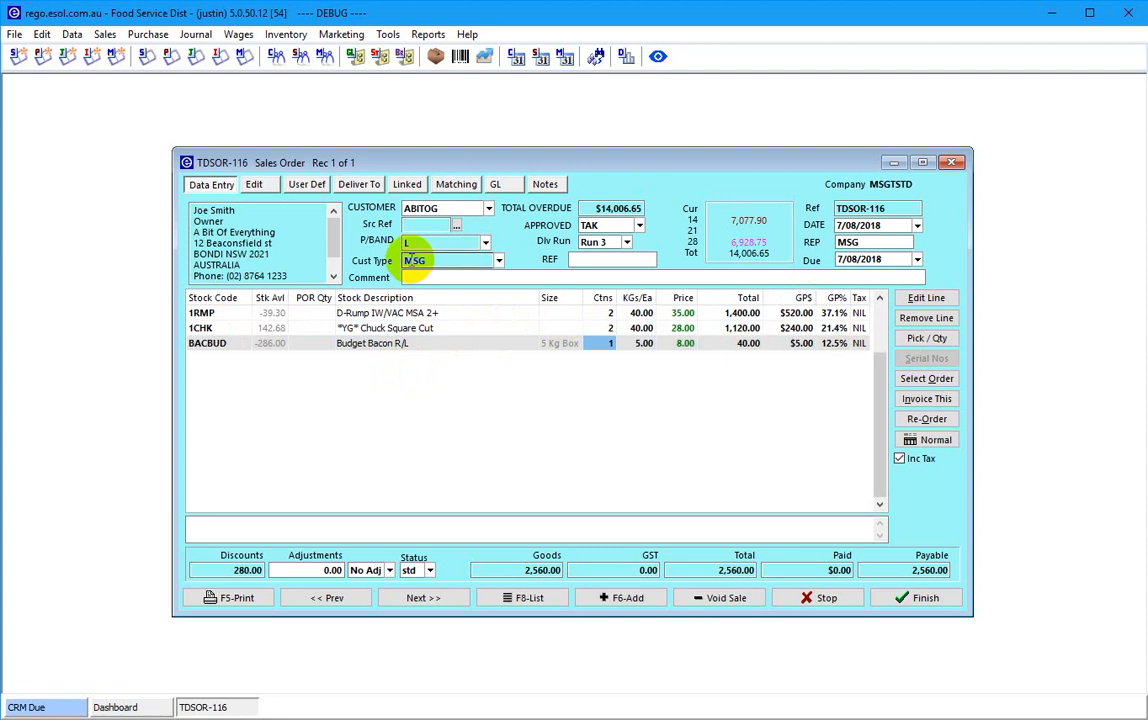
- Add the order comment 'hey this is an order' and check stock picking for the lines
{"action": "left_click", "coordinate": [450, 278]}
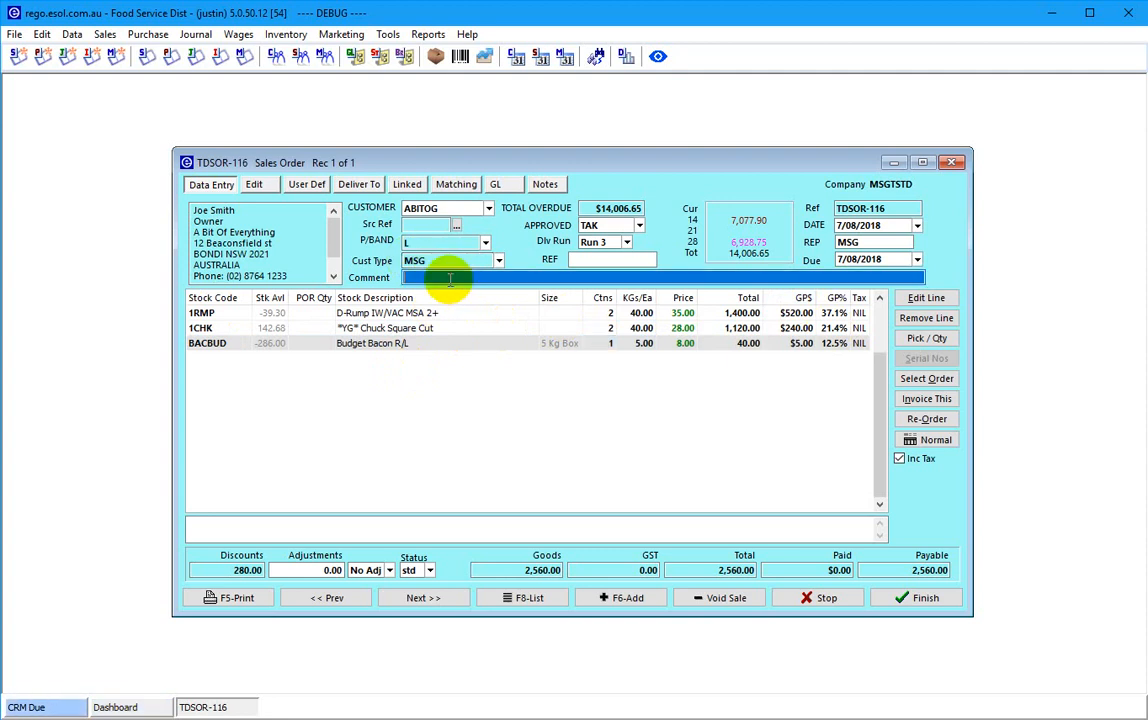
{"action": "type", "text": "hey this is"}
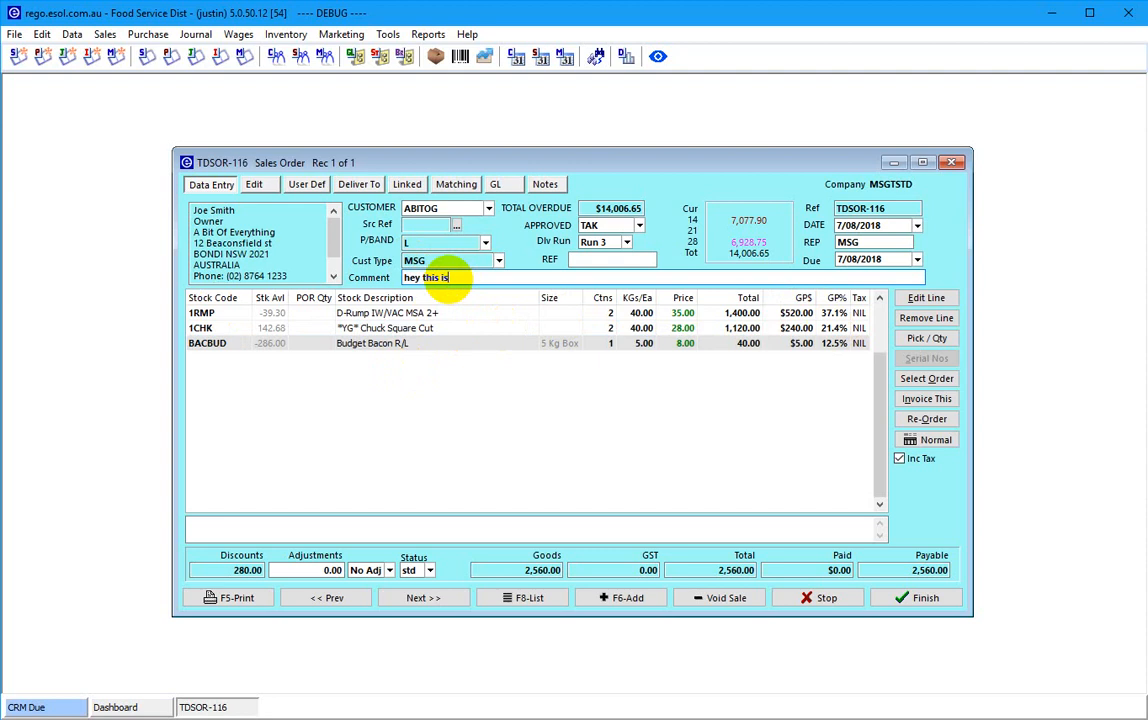
{"action": "type", "text": " an order"}
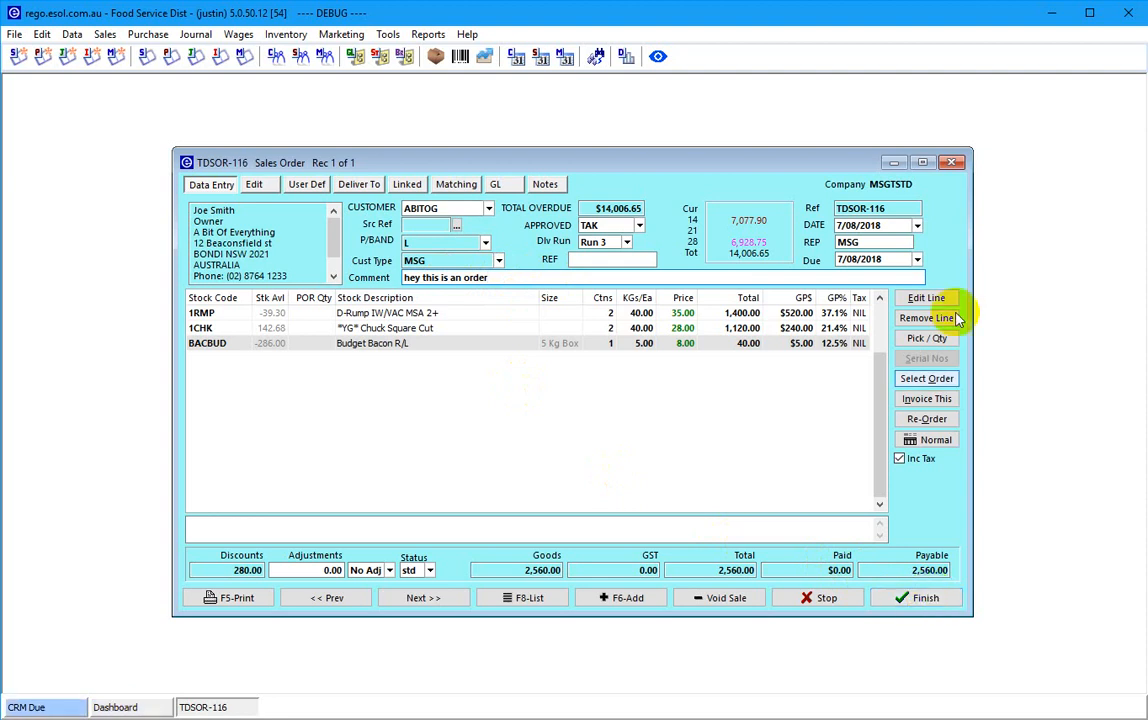
{"action": "left_click", "coordinate": [920, 338]}
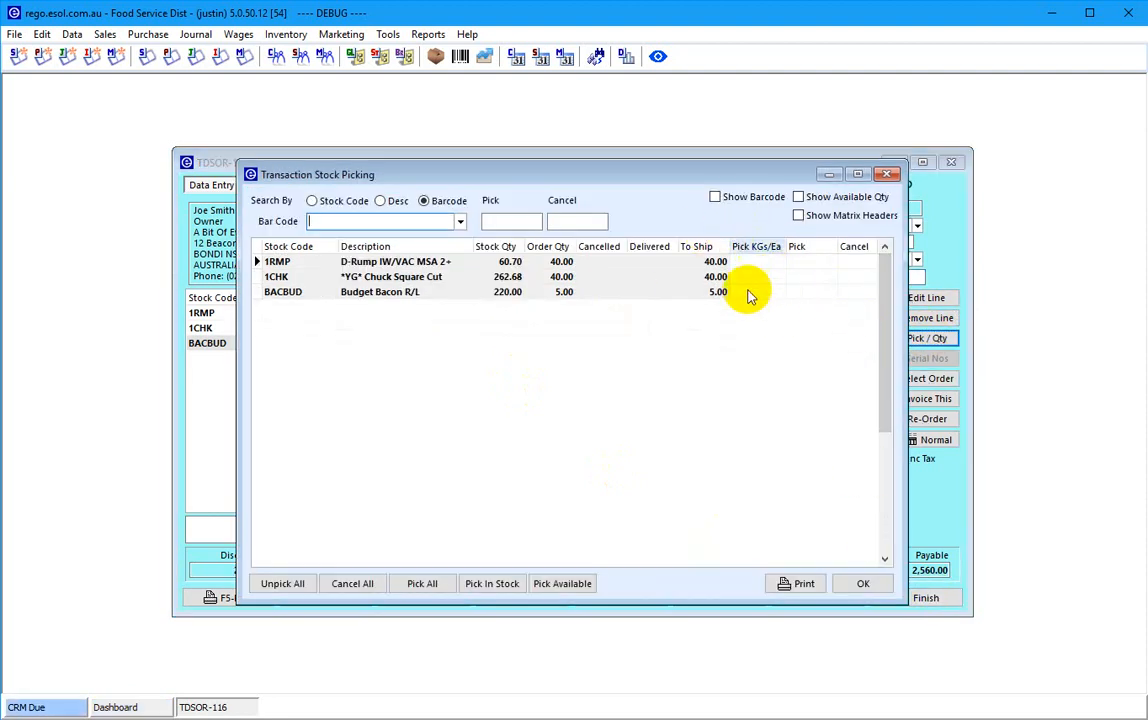
{"action": "left_click", "coordinate": [859, 584]}
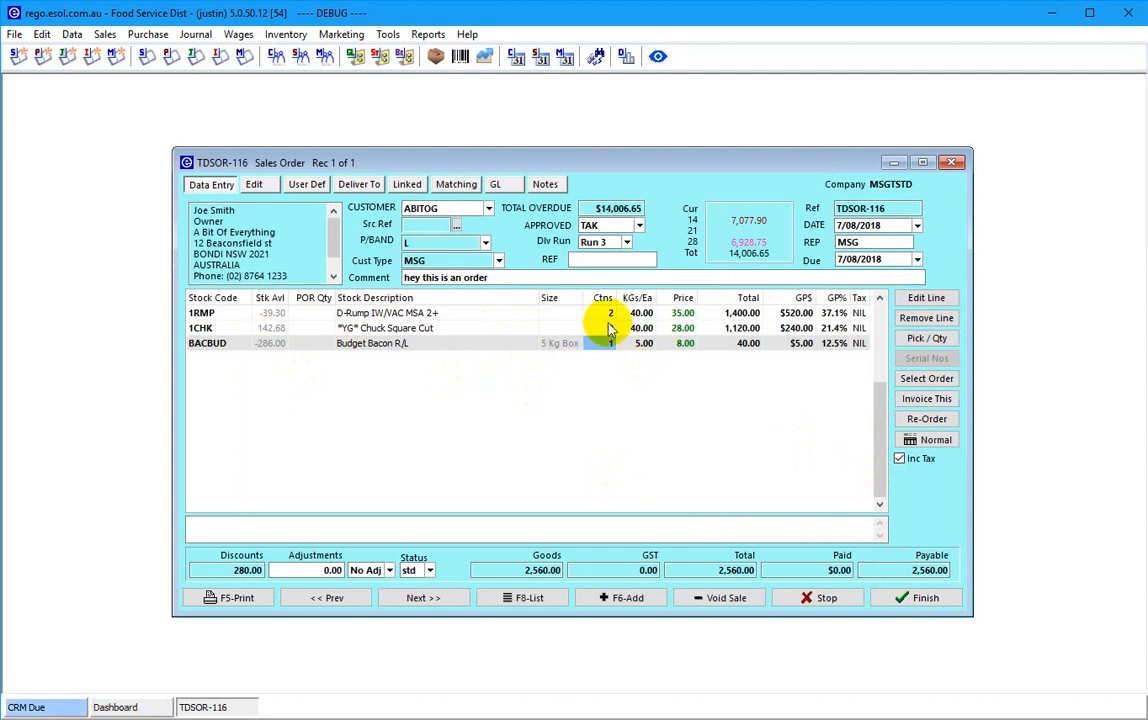
- Price the BACBUD bacon line at 9.00 and finish TDSOR-116 at 2,565.00
{"action": "left_click", "coordinate": [683, 344]}
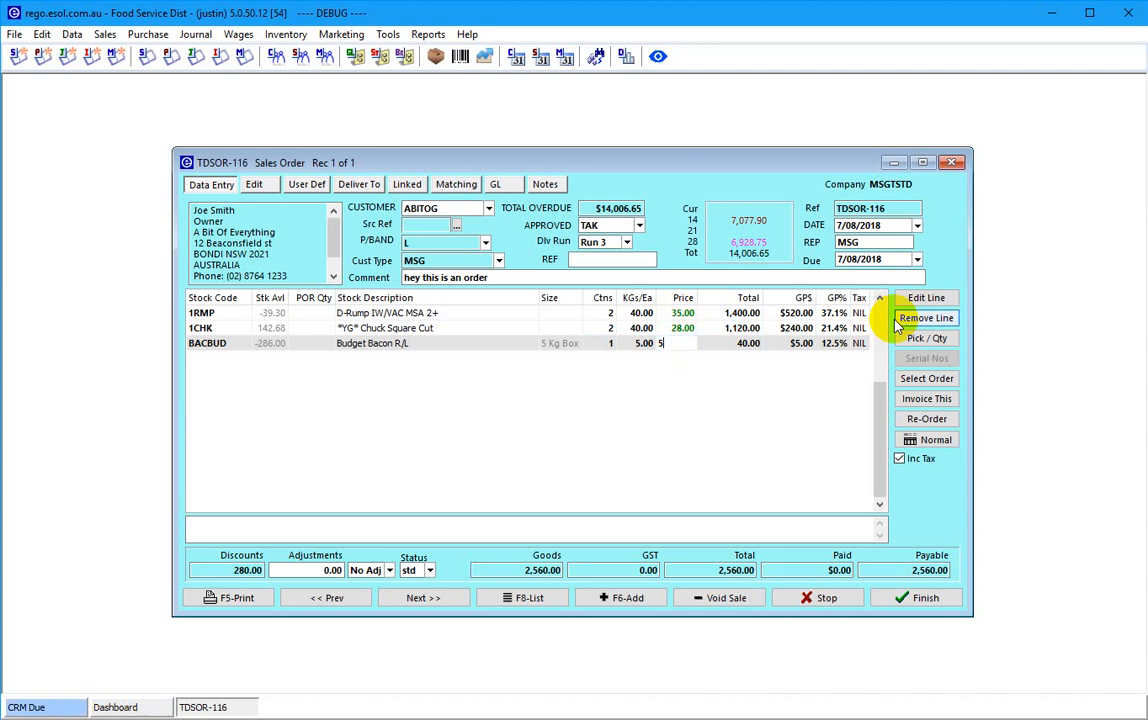
{"action": "key", "text": "Up"}
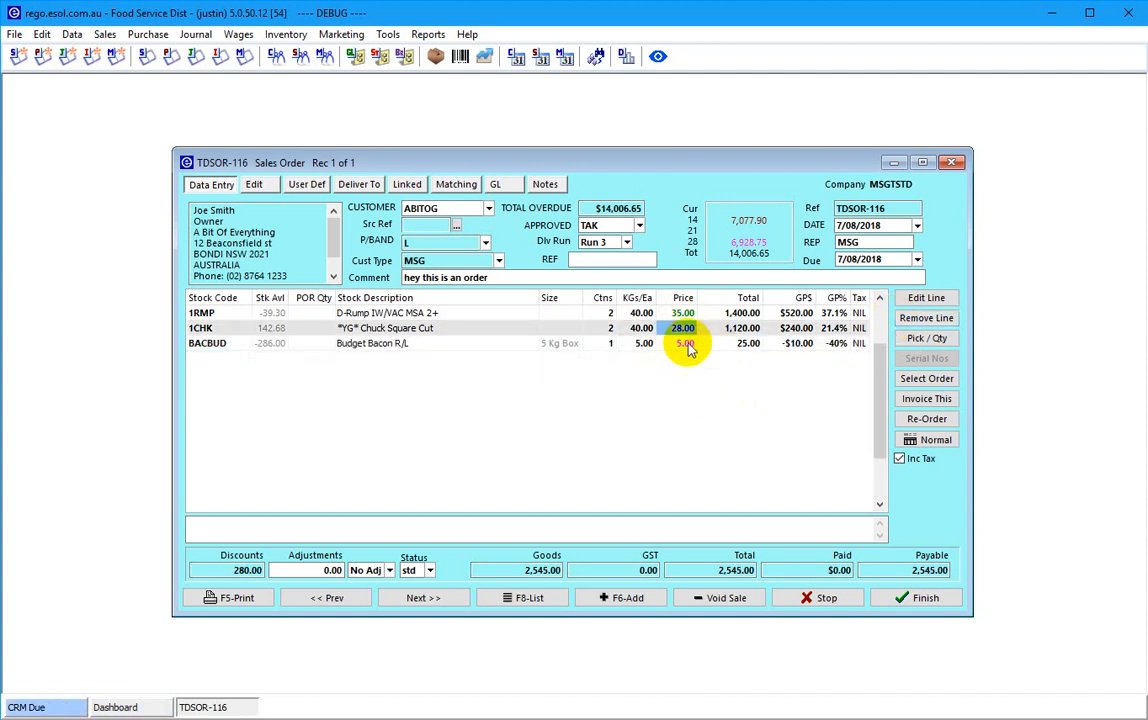
{"action": "left_click", "coordinate": [685, 344]}
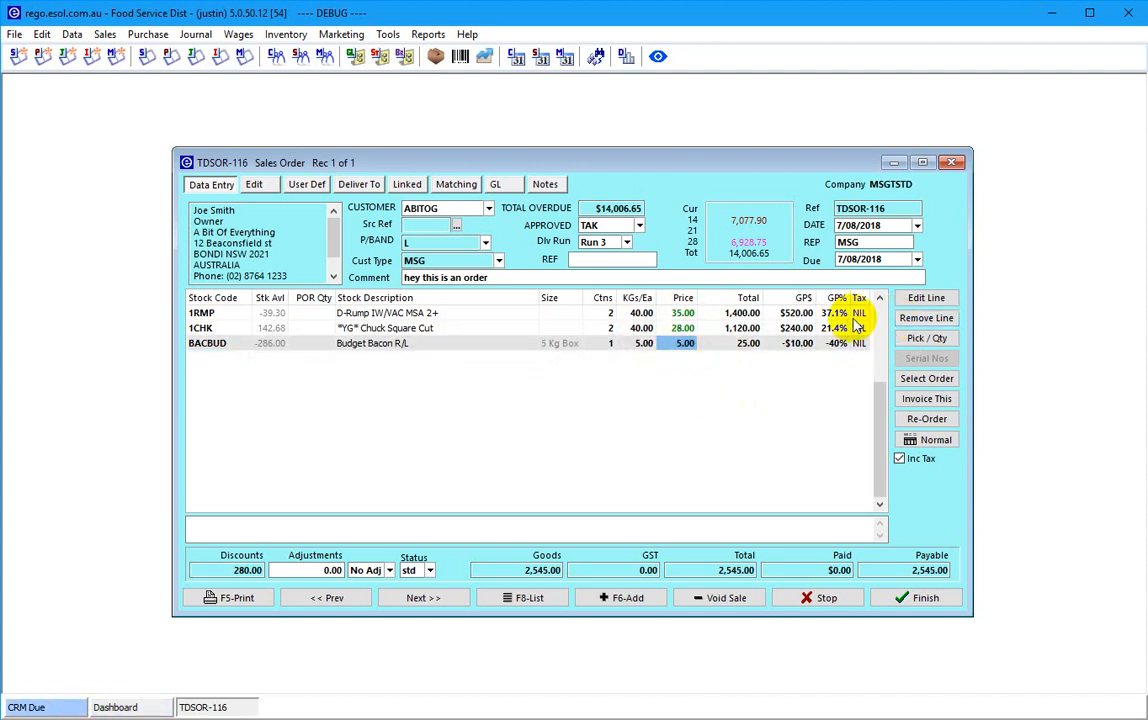
{"action": "key", "text": "Return"}
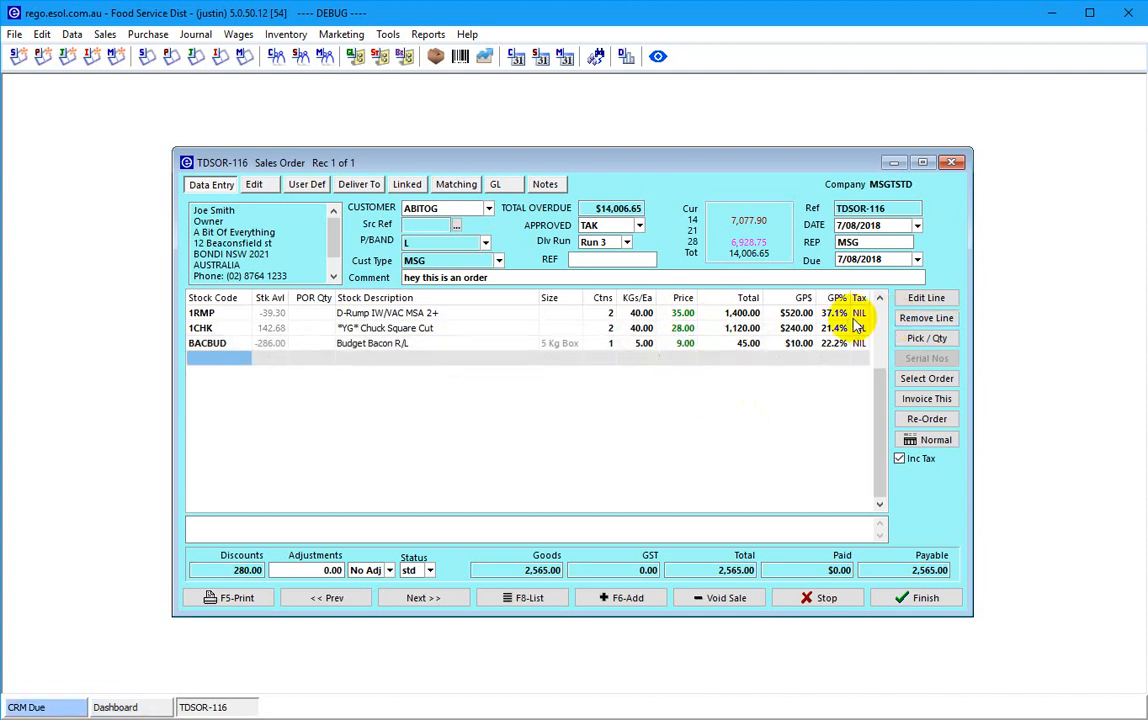
{"action": "left_click", "coordinate": [731, 333]}
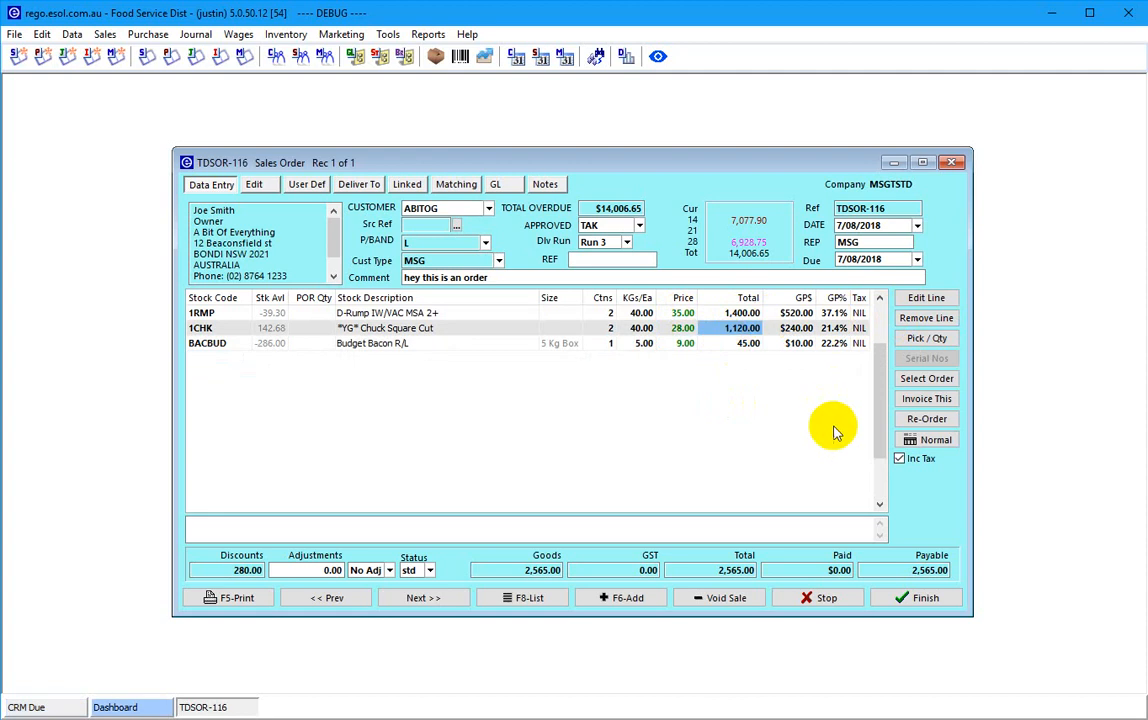
{"action": "left_click", "coordinate": [912, 592]}
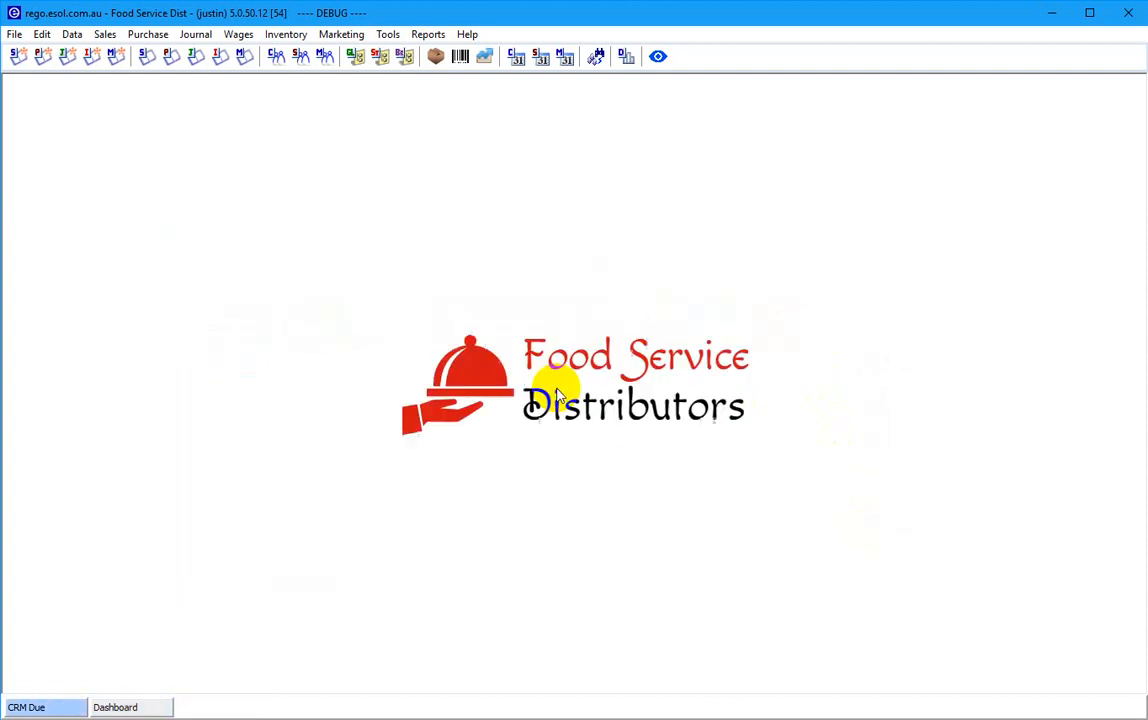
- Choose Single Order Pick Processing from the Sales functions menu
{"action": "left_click", "coordinate": [104, 35]}
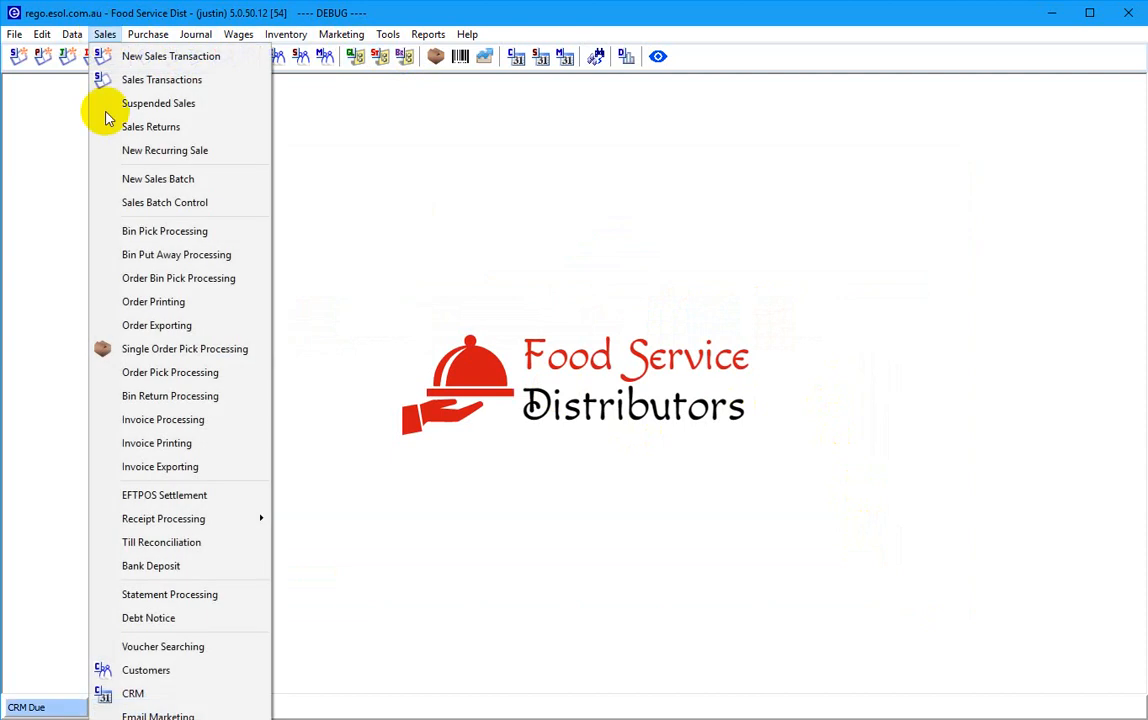
{"action": "left_click", "coordinate": [166, 355]}
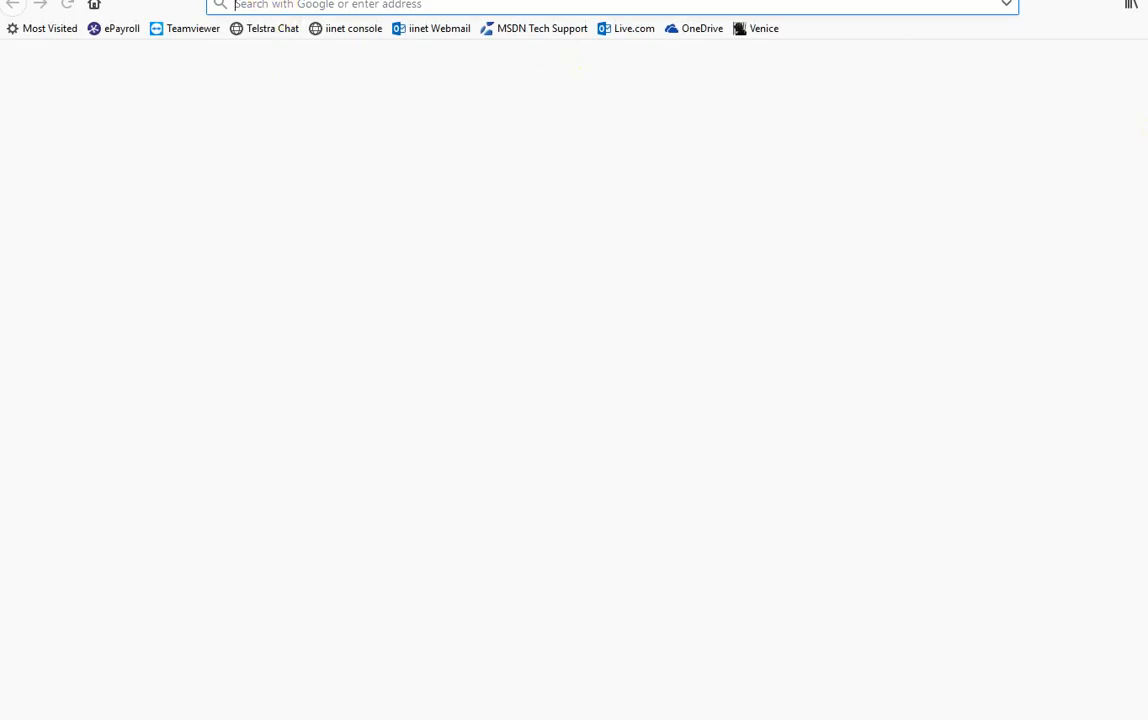
- Drag the Firefox window down and search Google for 'falcon x3'
{"action": "left_click_drag", "start_coordinate": [332, 0], "coordinate": [337, 30]}
{"action": "type", "text": "fa"}
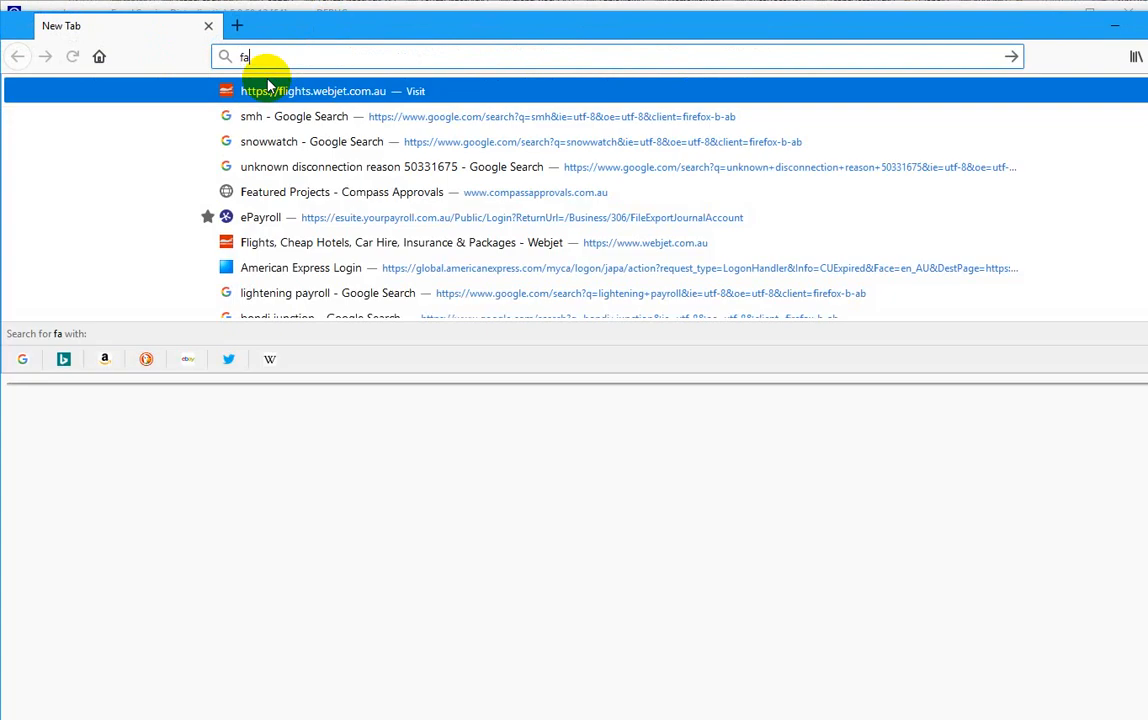
{"action": "type", "text": "lcon x3"}
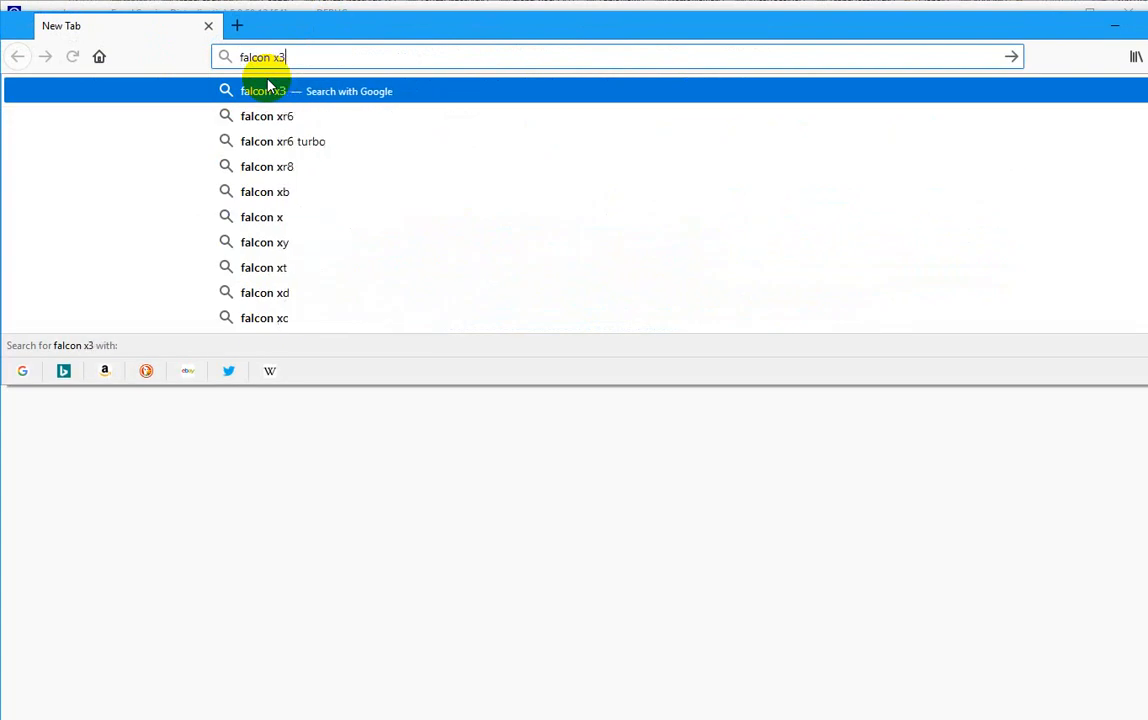
{"action": "key", "text": "Return"}
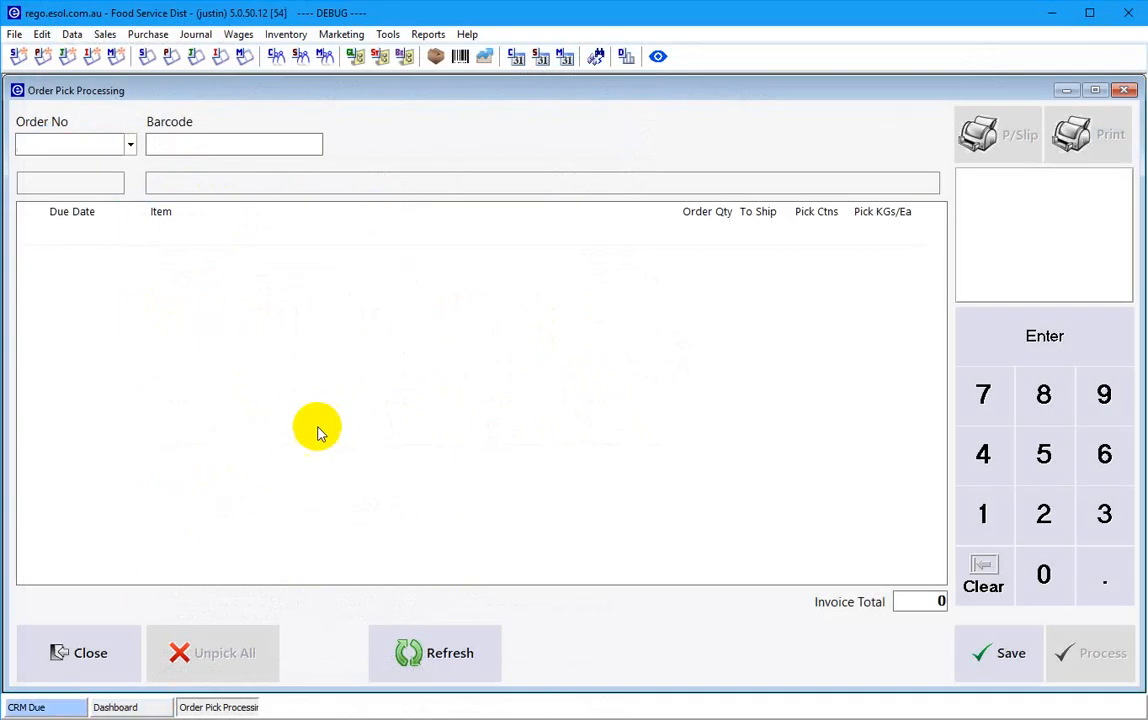
- Open sales order TDSOR-116 from the Orders list in Sales Transactions
{"action": "left_click", "coordinate": [85, 152]}
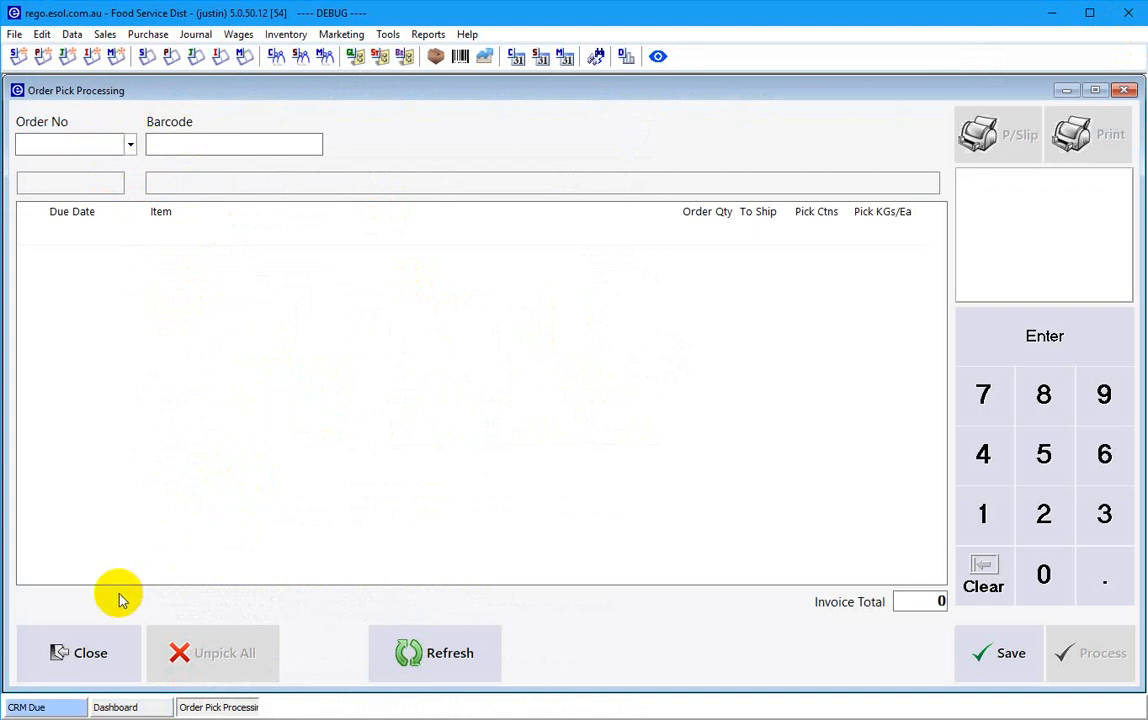
{"action": "left_click", "coordinate": [146, 57]}
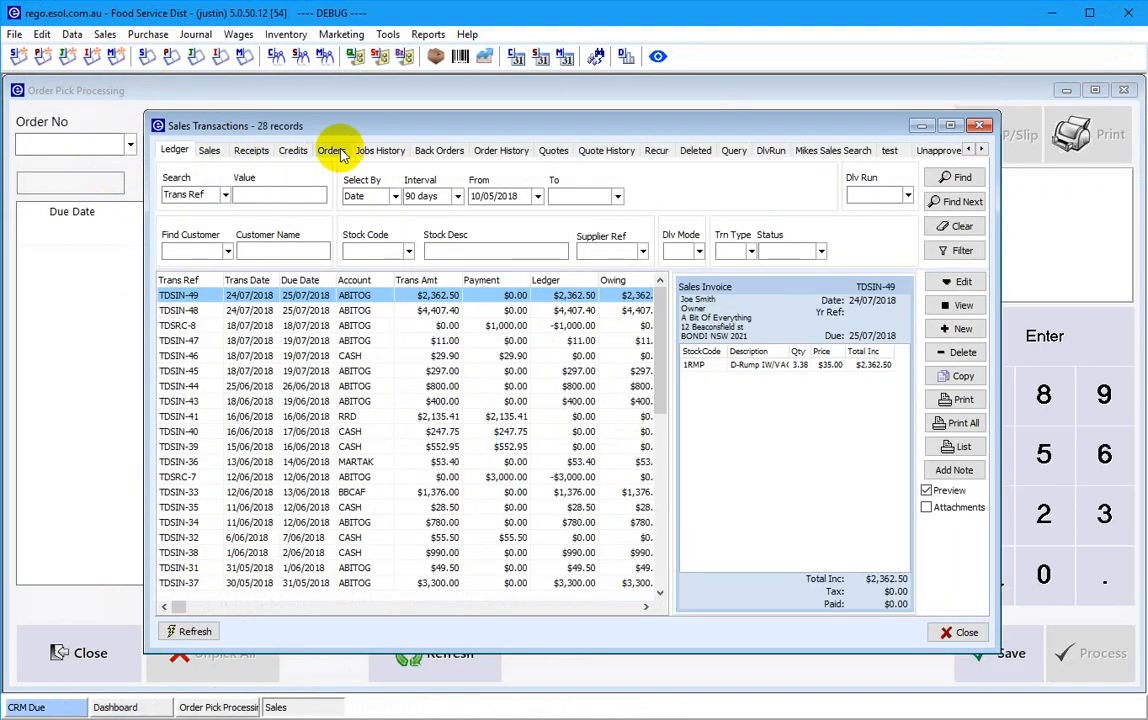
{"action": "left_click", "coordinate": [332, 150]}
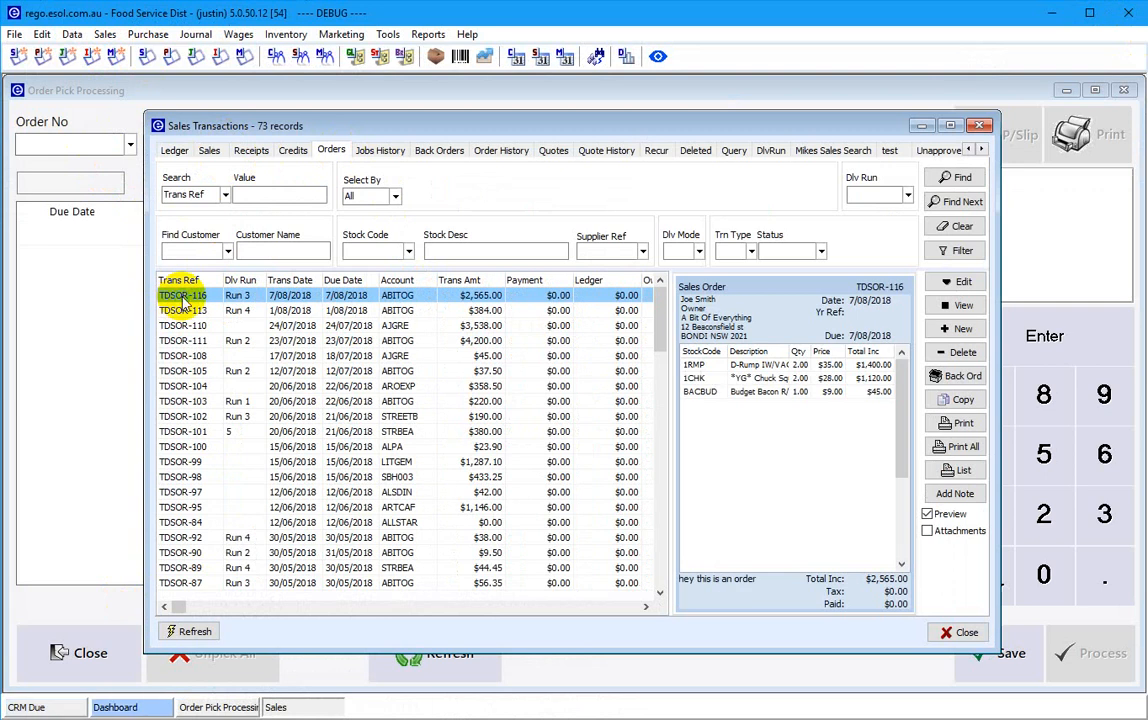
{"action": "double_click", "coordinate": [183, 303]}
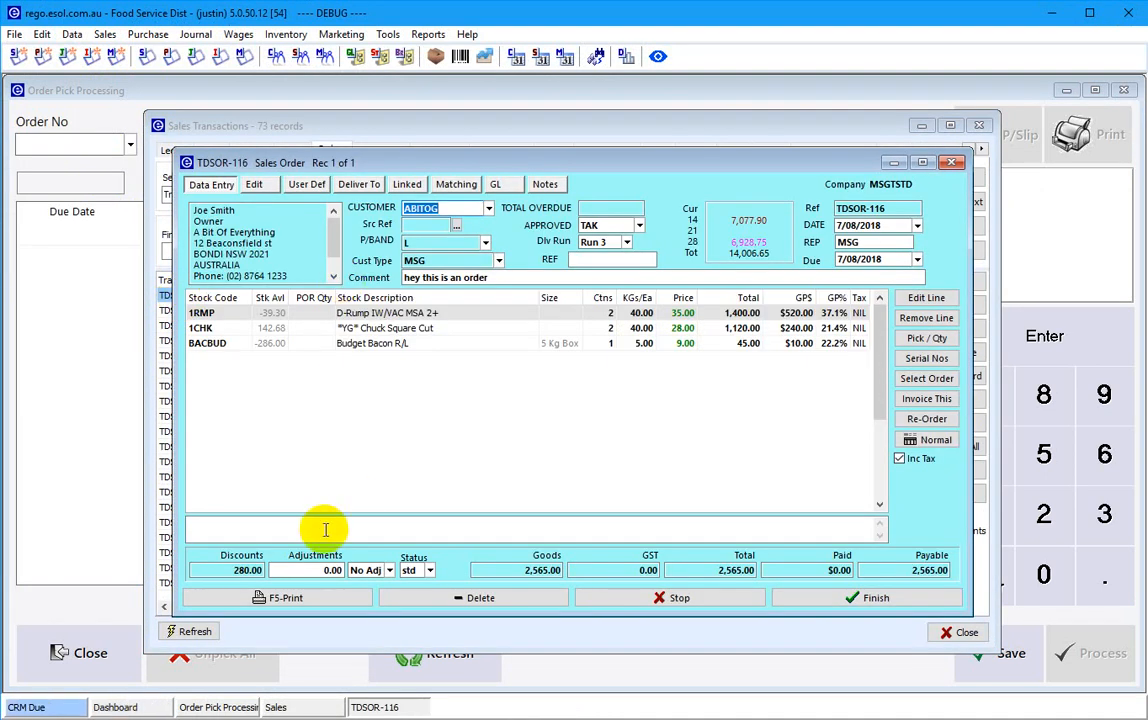
- Preview the TDSOR-116 picking slip on Screen, print it, and close the report
{"action": "left_click", "coordinate": [300, 600]}
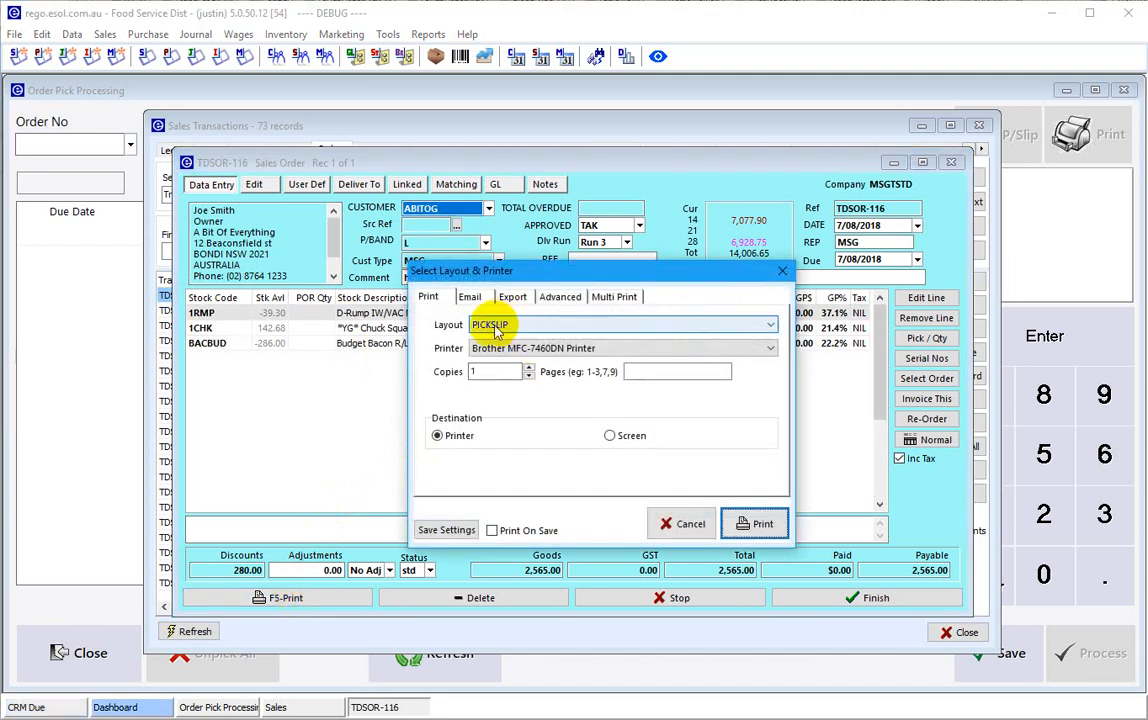
{"action": "left_click", "coordinate": [618, 436]}
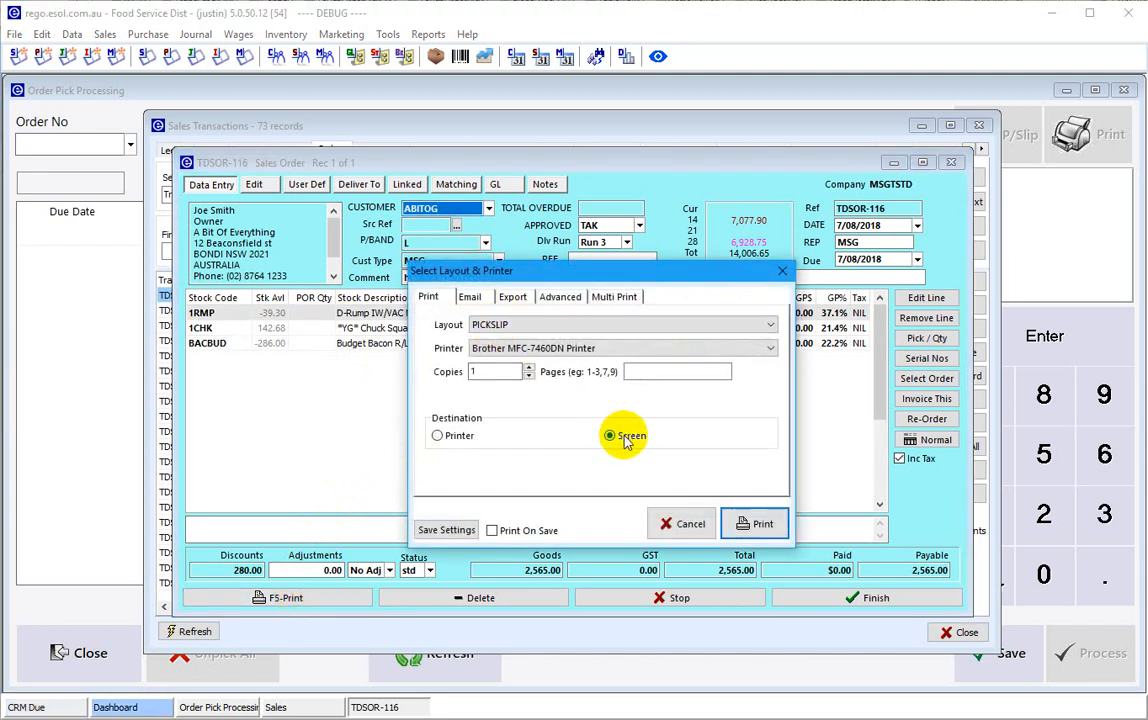
{"action": "left_click", "coordinate": [752, 523]}
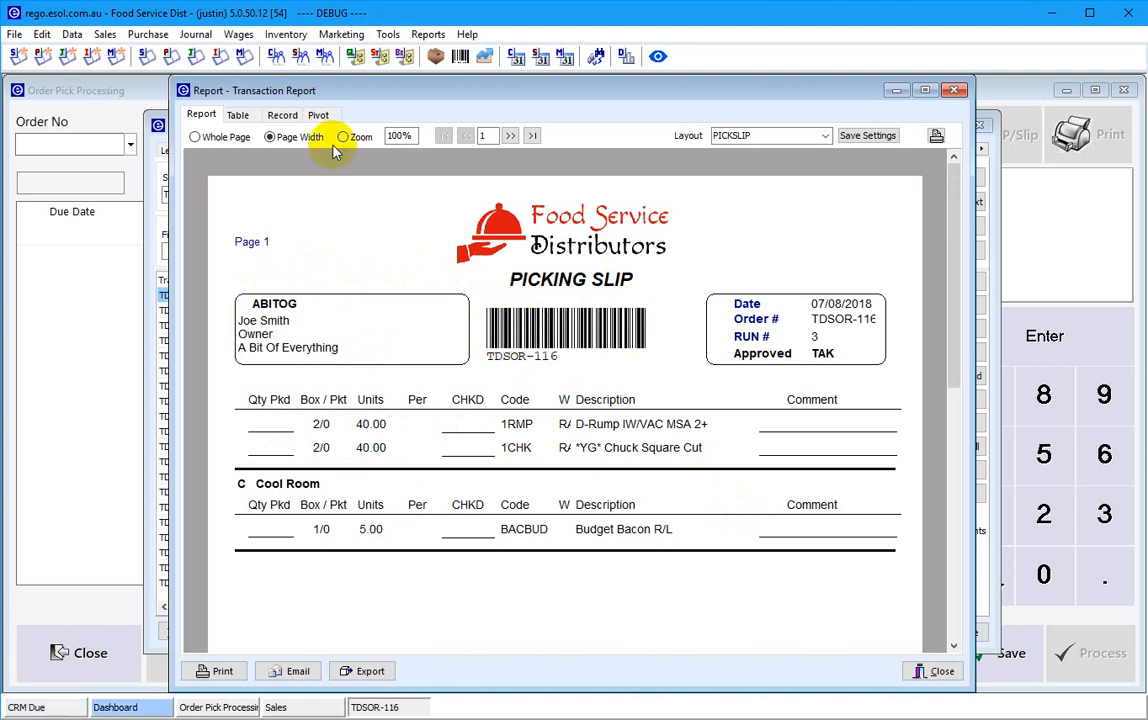
{"action": "left_click", "coordinate": [222, 668]}
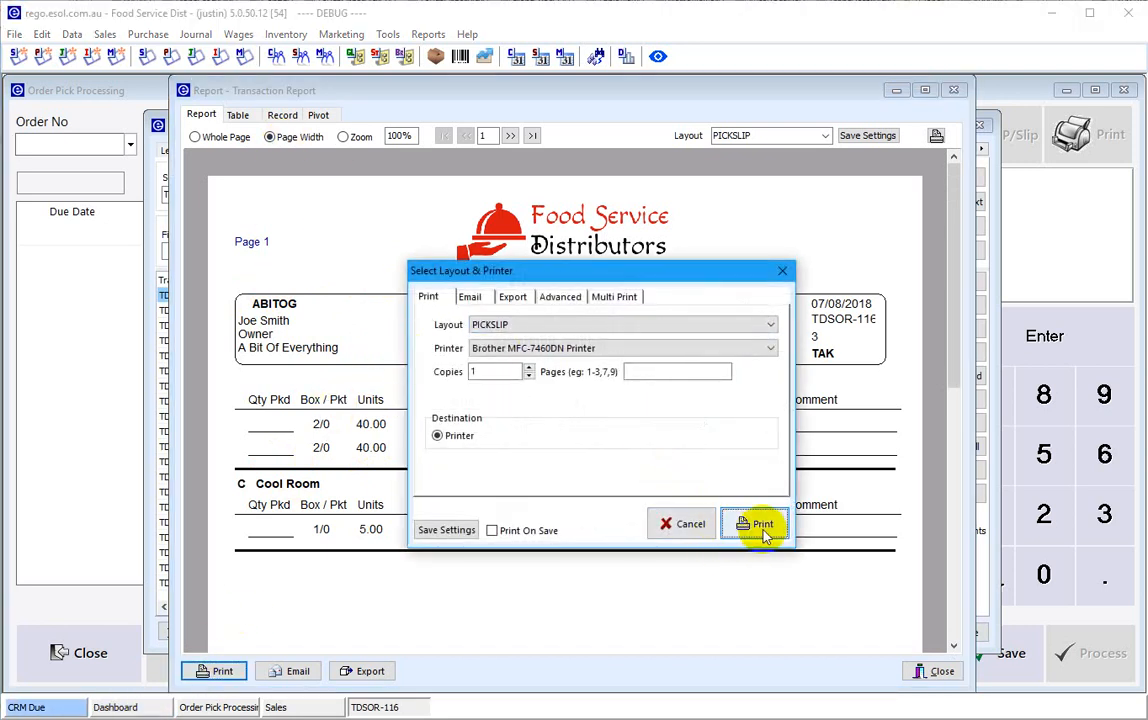
{"action": "left_click", "coordinate": [752, 524]}
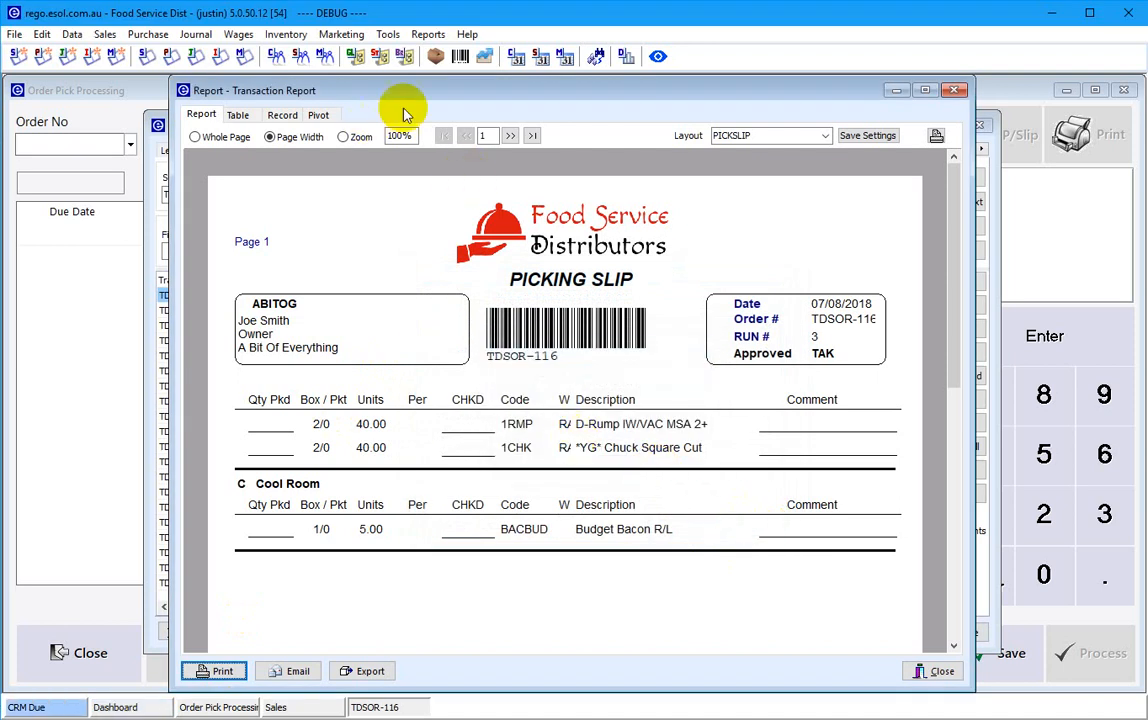
{"action": "left_click", "coordinate": [955, 92]}
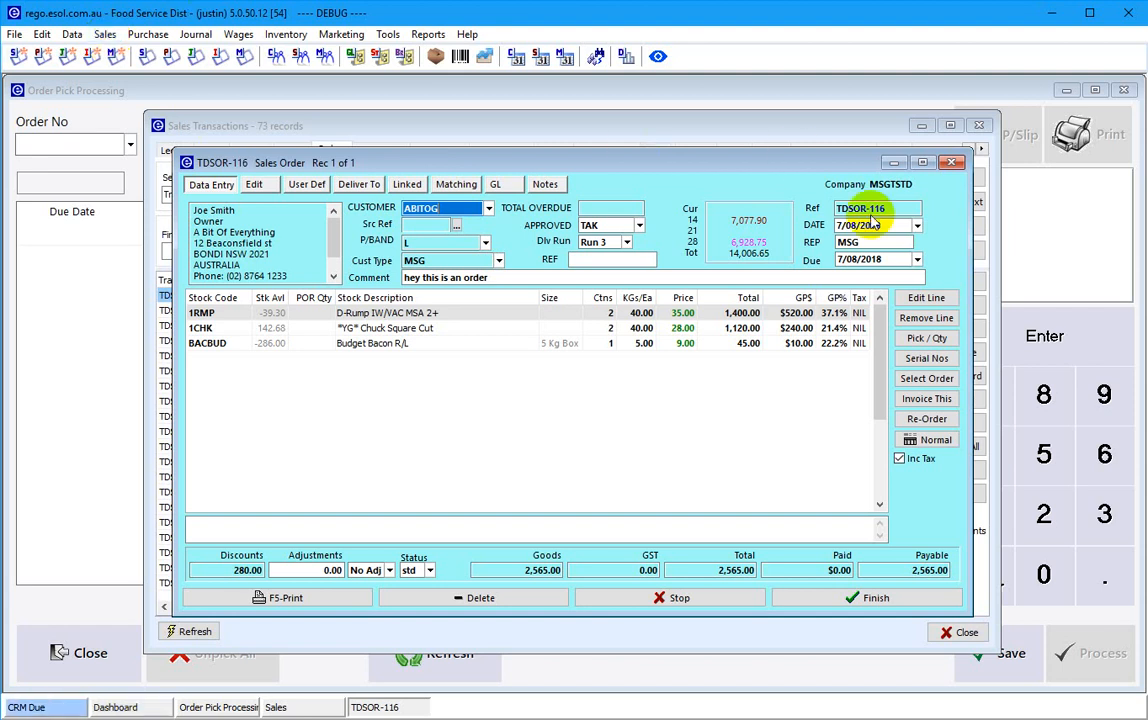
- Finish TDSOR-116, close Sales Transactions, and load TDSOR-116 in Order Pick Processing
{"action": "left_click", "coordinate": [900, 598]}
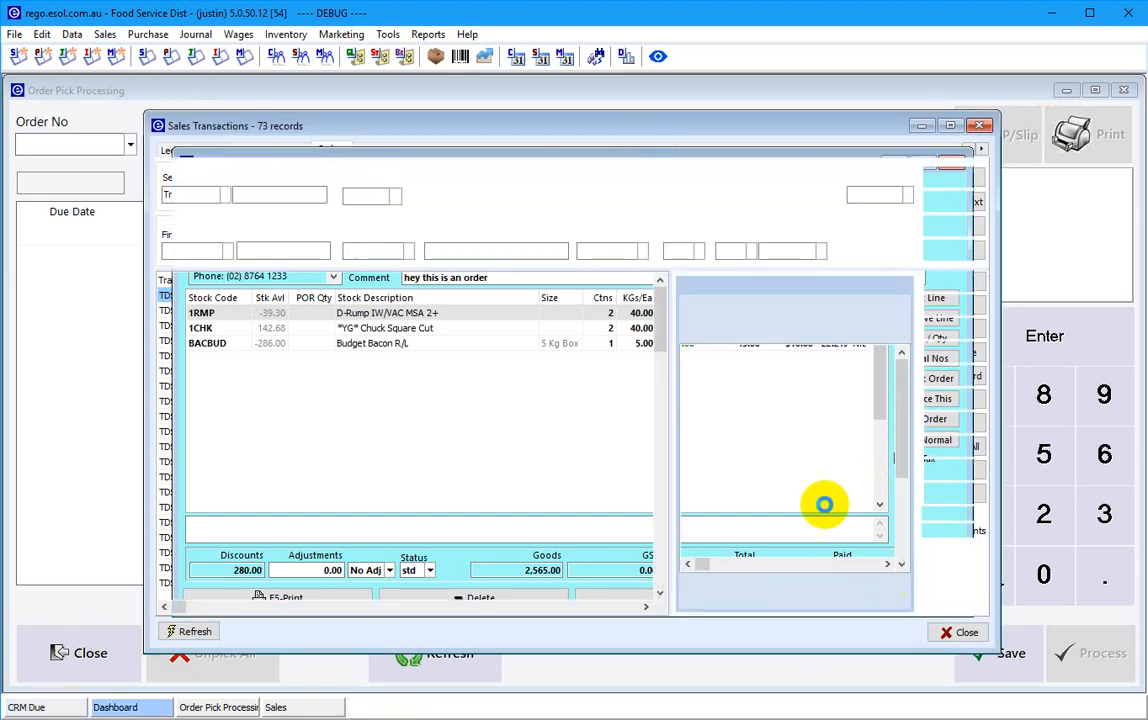
{"action": "left_click", "coordinate": [980, 125]}
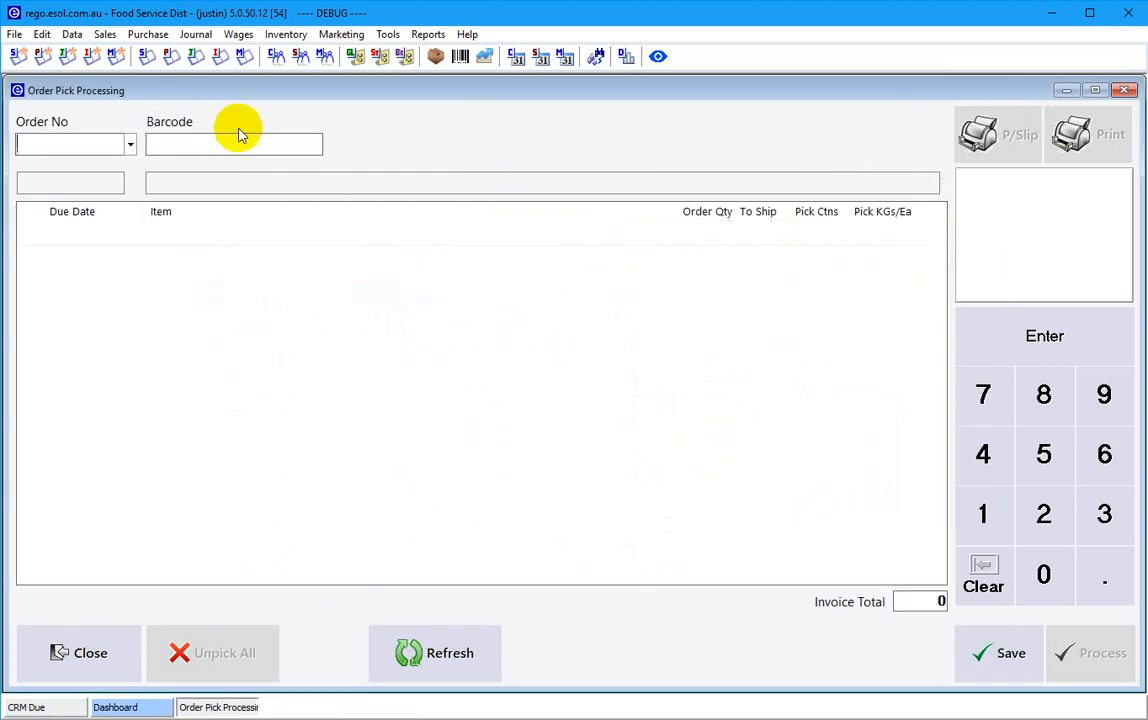
{"action": "left_click", "coordinate": [75, 149]}
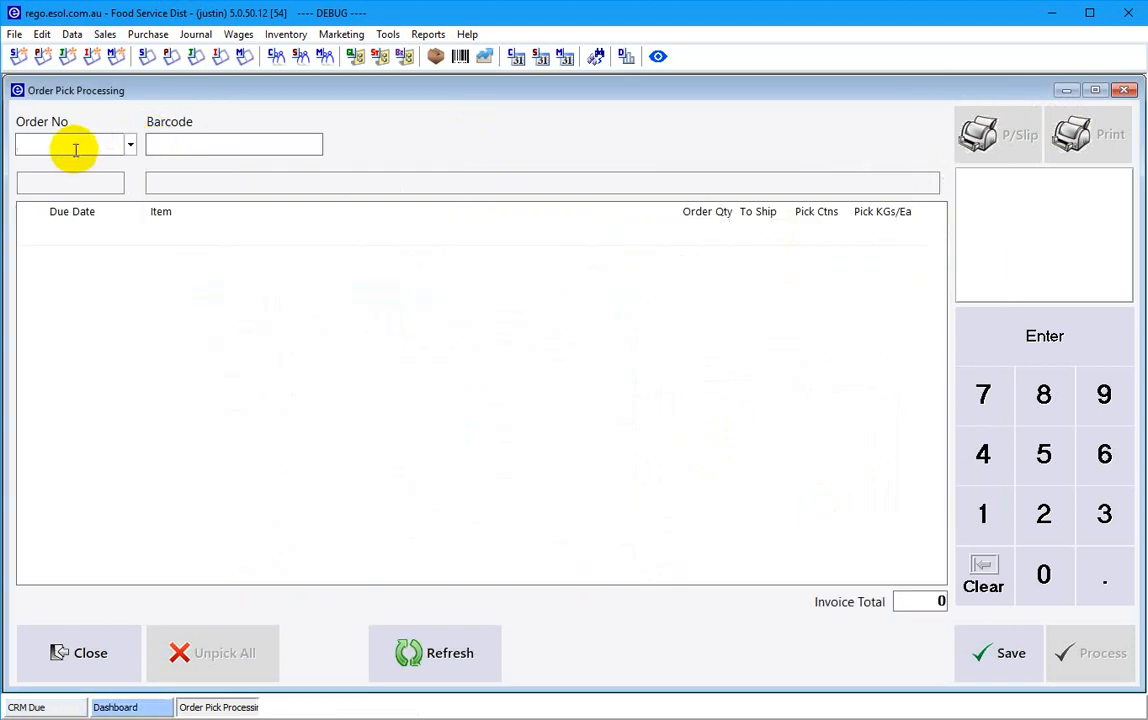
{"action": "key", "text": "Return"}
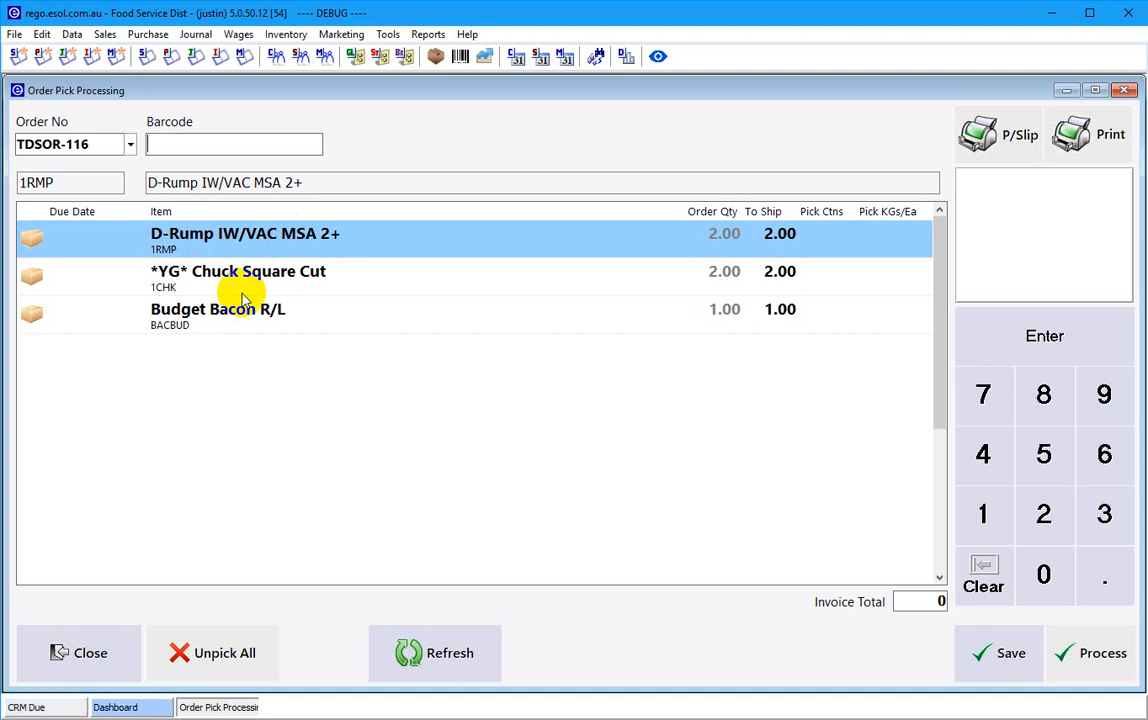
- Scan both Chuck Square Cut and both D-Rump carton barcodes, dismissing the duplicate-scan error
{"action": "type", "text": "01993494471130463102002068"}
{"action": "key", "text": "Return"}
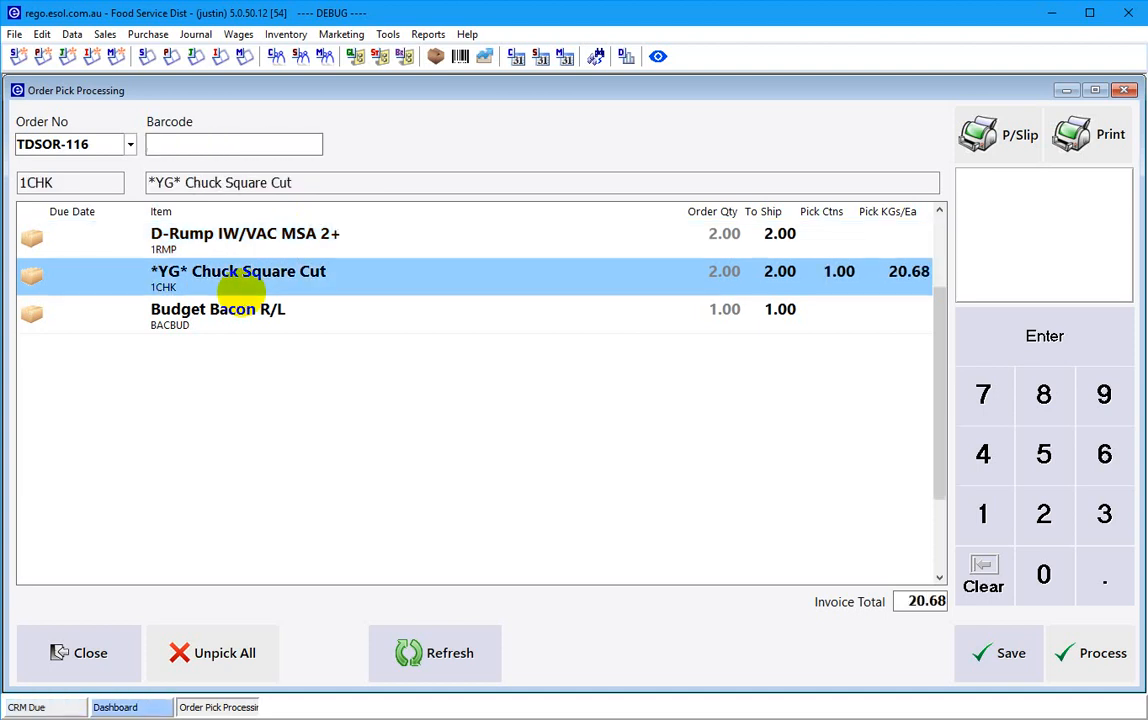
{"action": "type", "text": "01993494471130463102002044"}
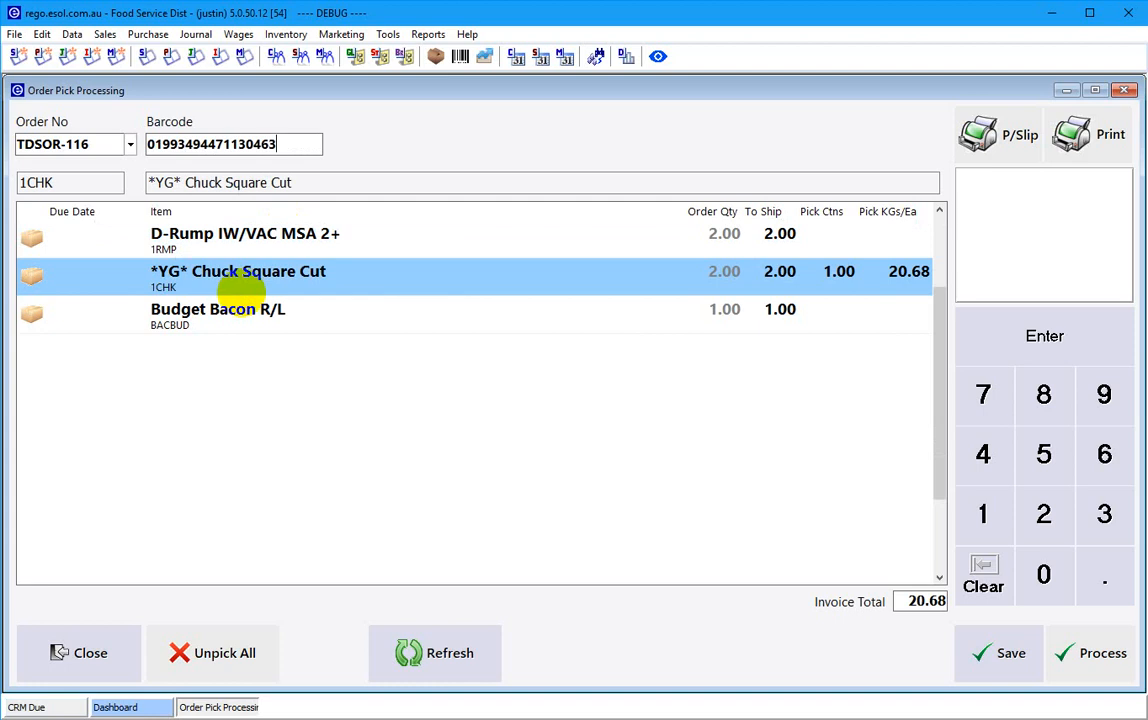
{"action": "key", "text": "Return"}
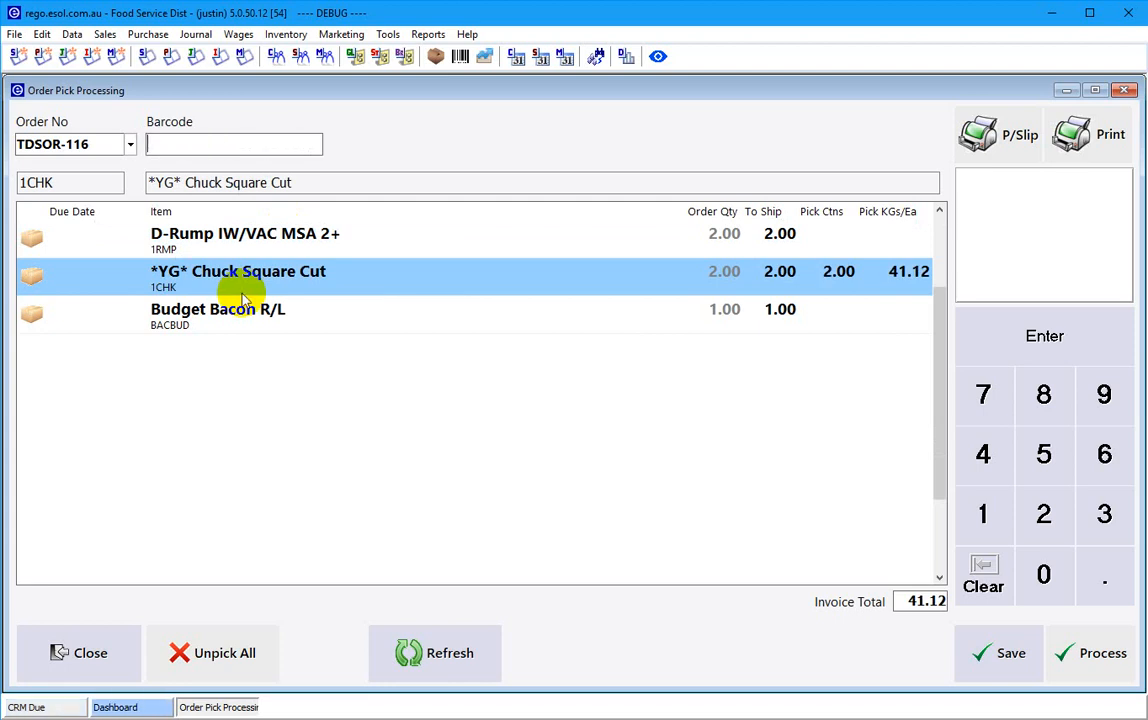
{"action": "type", "text": "01993398230058433102002250"}
{"action": "key", "text": "Return"}
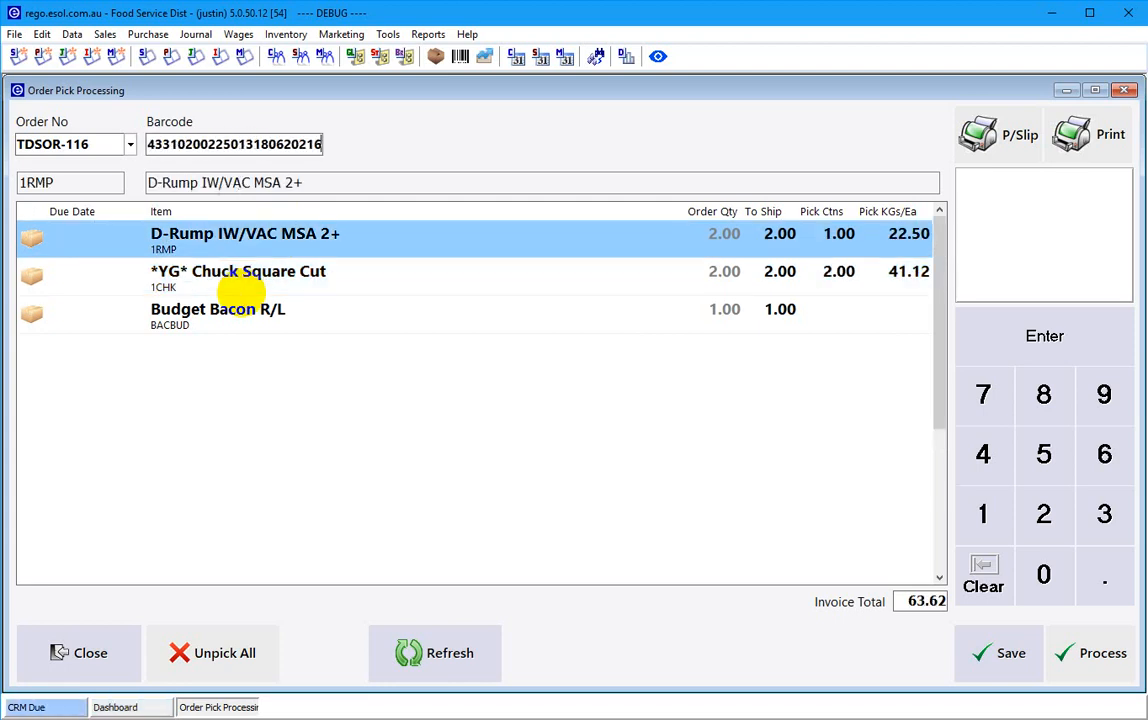
{"action": "type", "text": "7112345"}
{"action": "key", "text": "Return"}
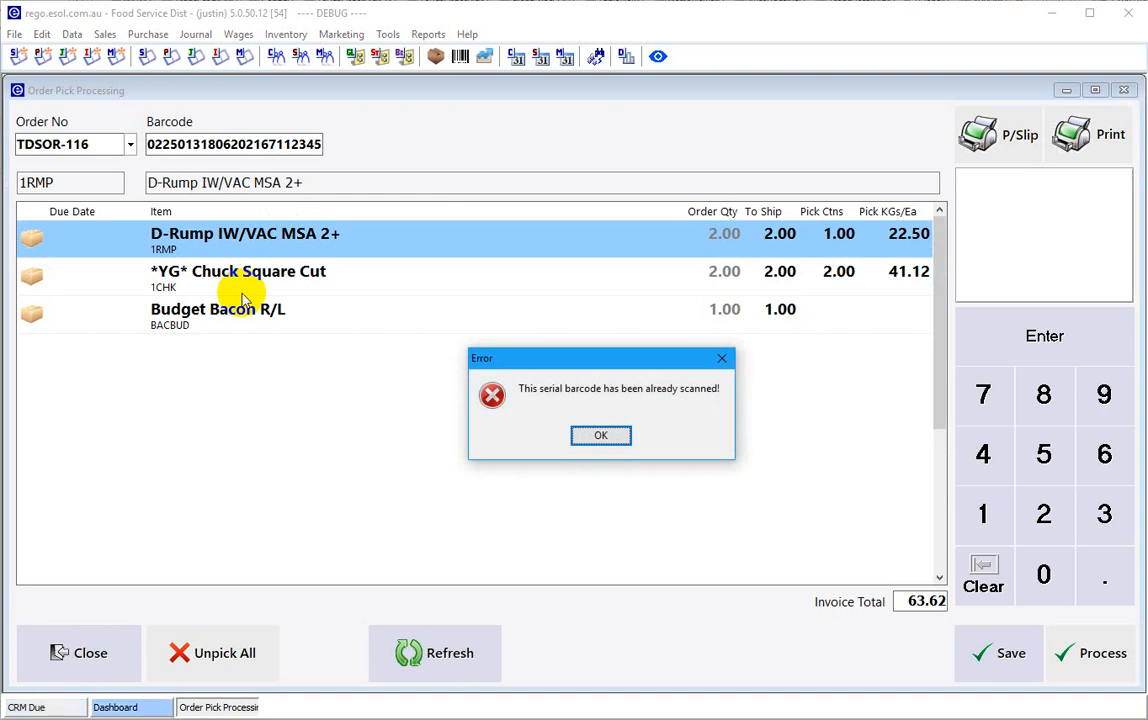
{"action": "left_click", "coordinate": [598, 436]}
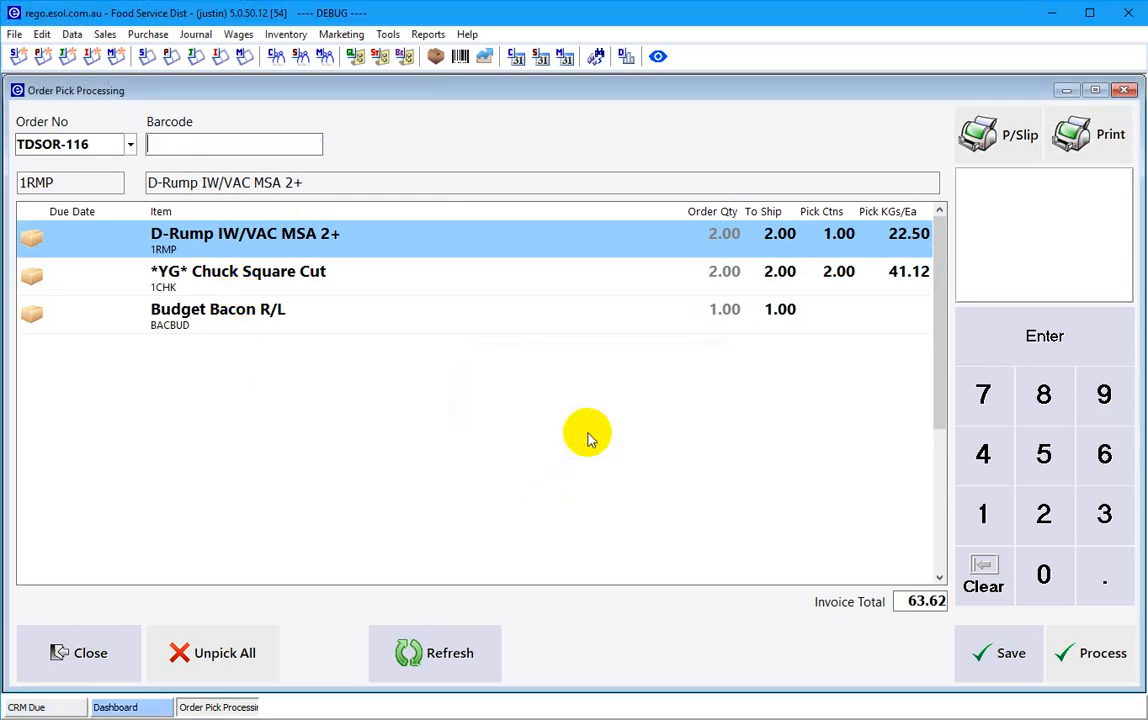
{"action": "key", "text": "Return"}
- Scan the Budget Bacon barcode and save the picking with invoice total 88.52
{"action": "type", "text": "2100000000012"}
{"action": "key", "text": "Return"}
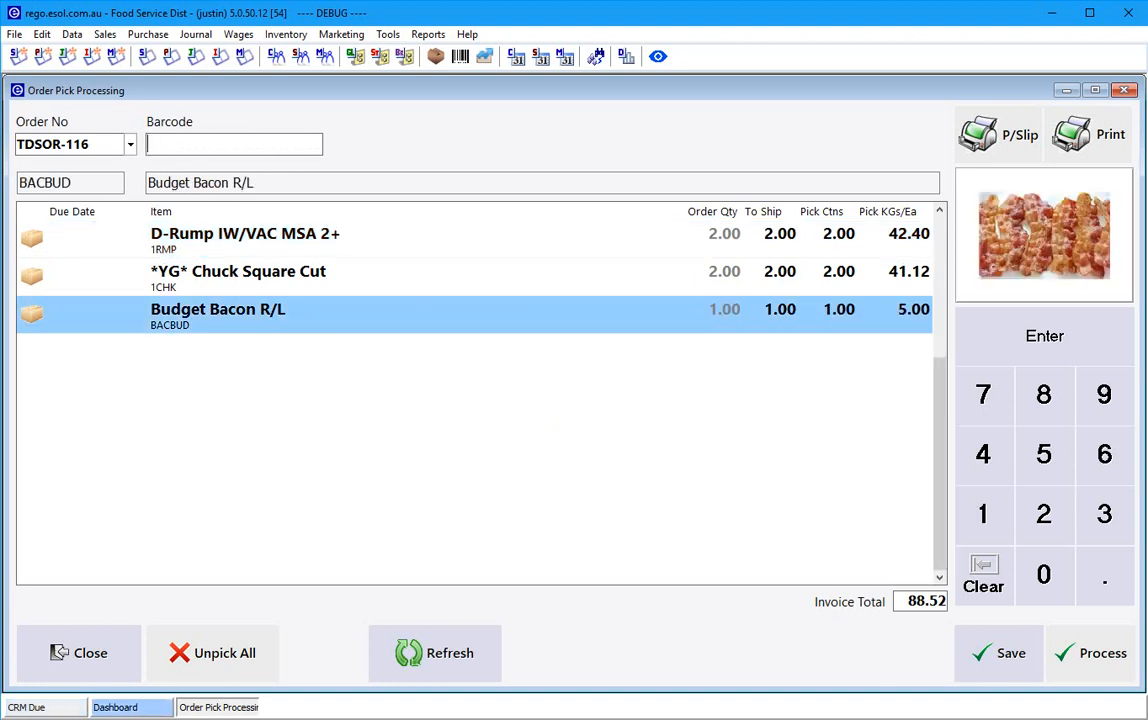
{"action": "left_click", "coordinate": [1012, 655]}
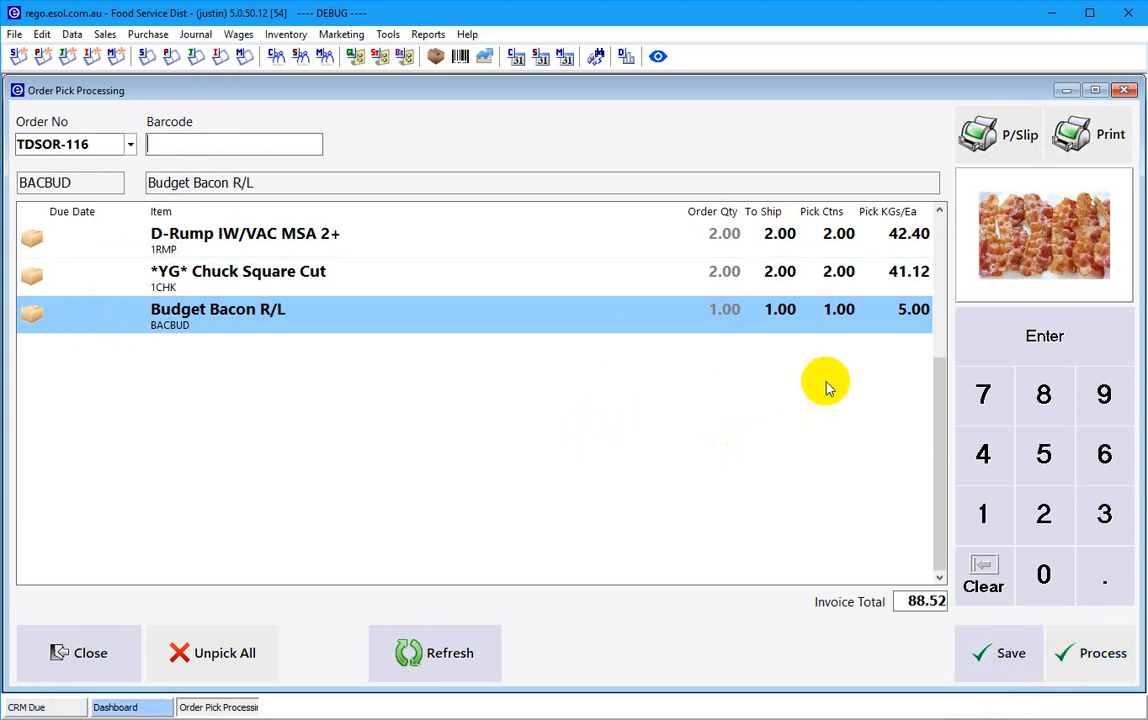
- Save the TDSOR-116 picking, cancel the pick slip printing, and close Order Pick Processing
{"action": "left_click", "coordinate": [1000, 662]}
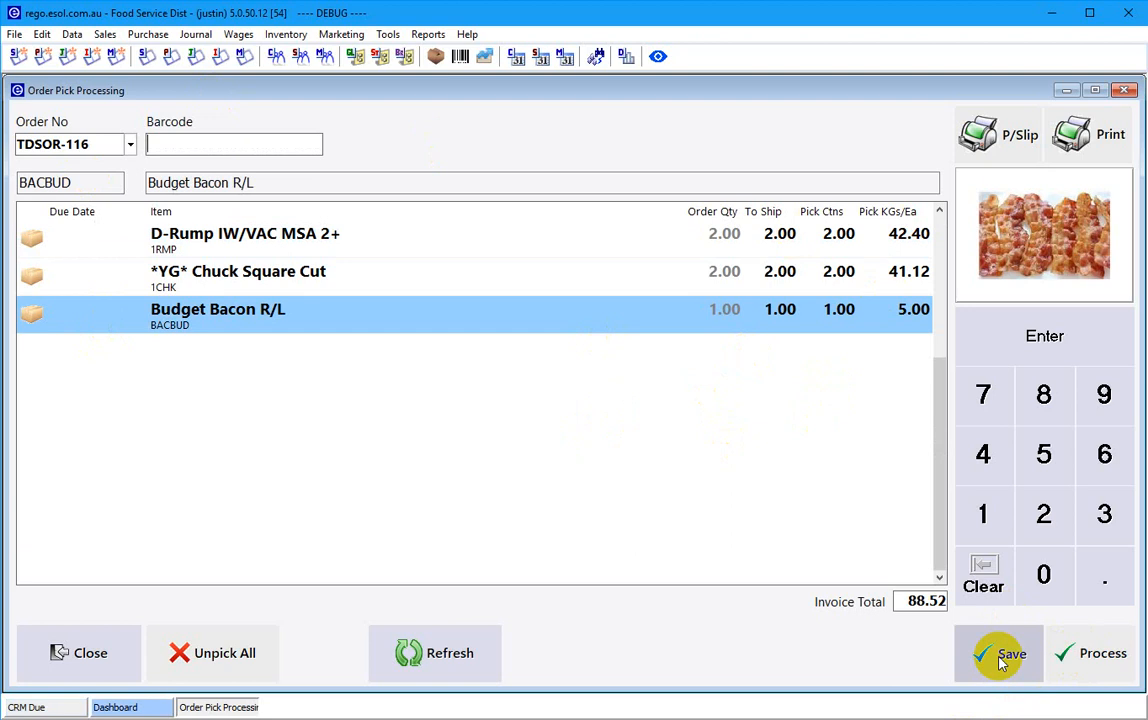
{"action": "left_click", "coordinate": [82, 655]}
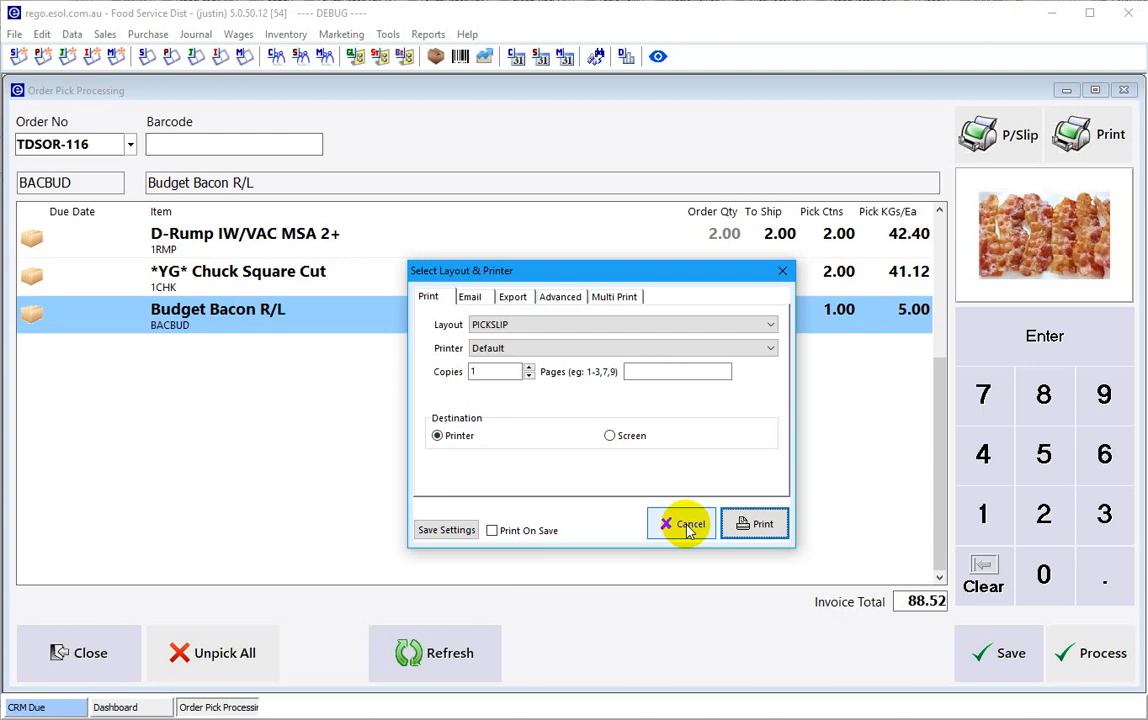
{"action": "left_click", "coordinate": [688, 527]}
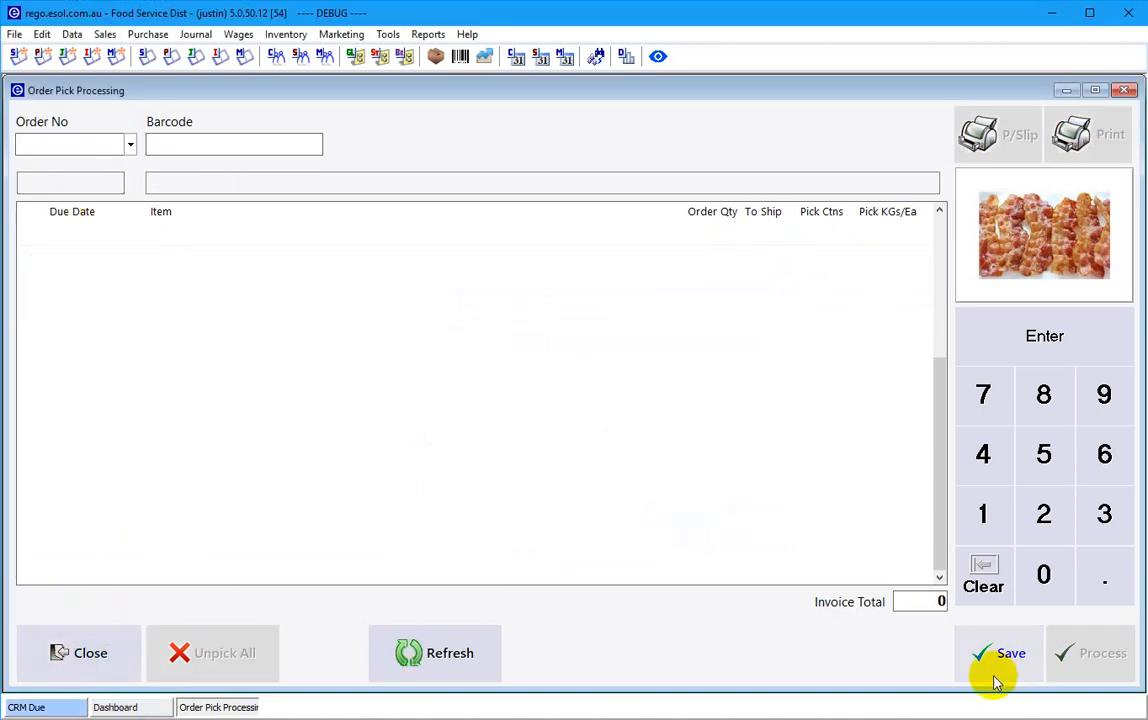
{"action": "left_click", "coordinate": [92, 655]}
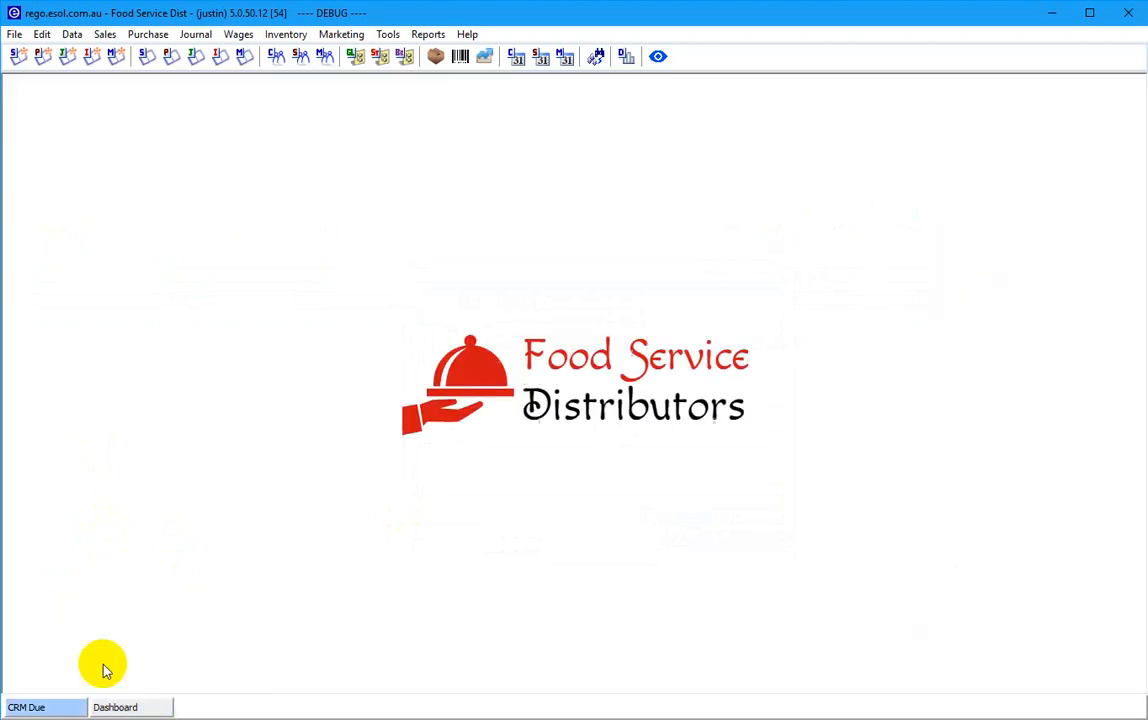
- Reopen sales order TDSOR-116 from the Orders tab of Sales Transactions
{"action": "left_click", "coordinate": [145, 57]}
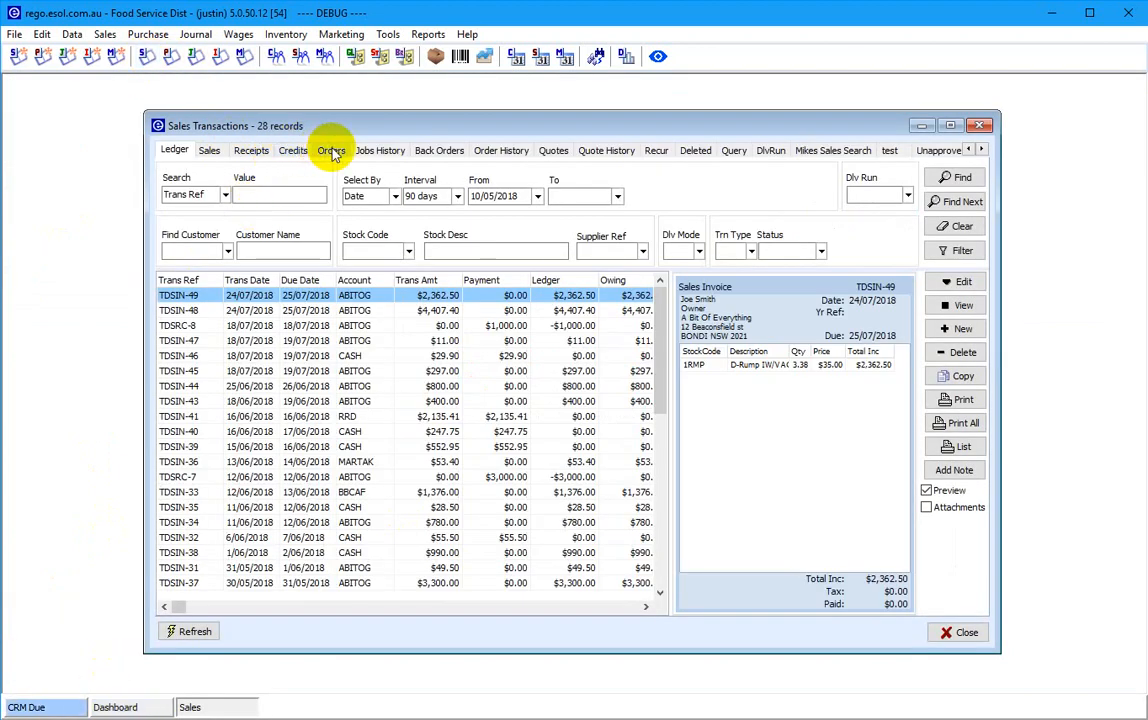
{"action": "left_click", "coordinate": [333, 150]}
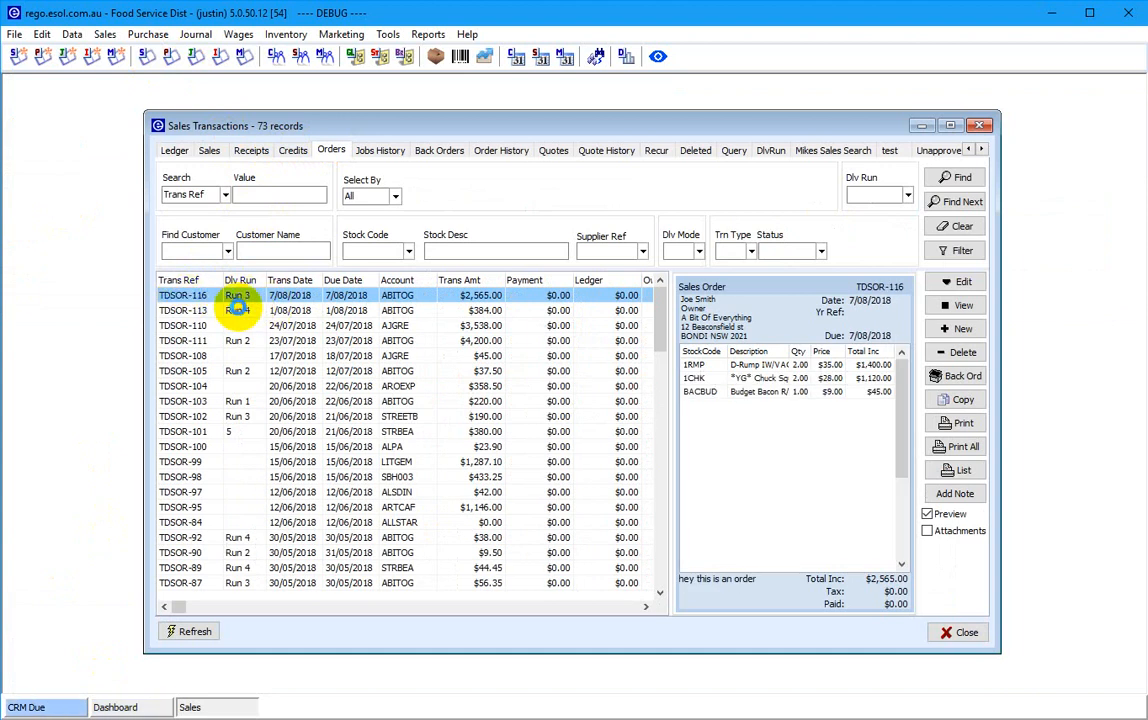
{"action": "double_click", "coordinate": [566, 296]}
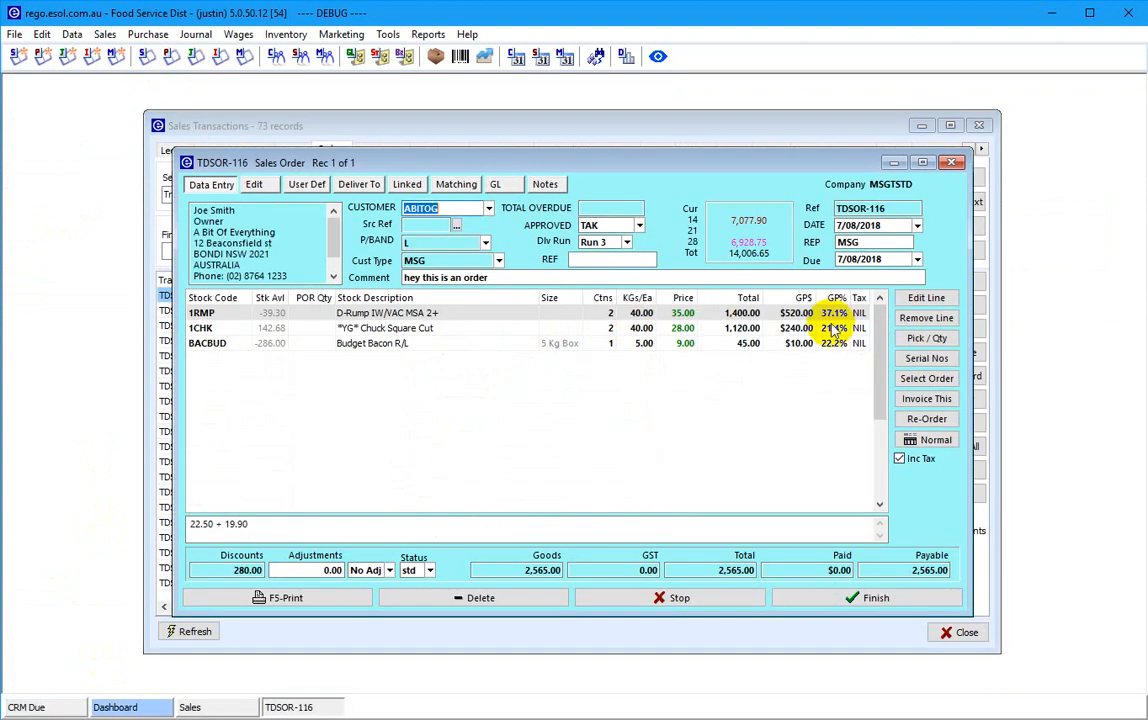
- Review the picked quantities, then confirm the 1RMP line's carton weights 22.50 and 19.90
{"action": "left_click", "coordinate": [548, 313]}
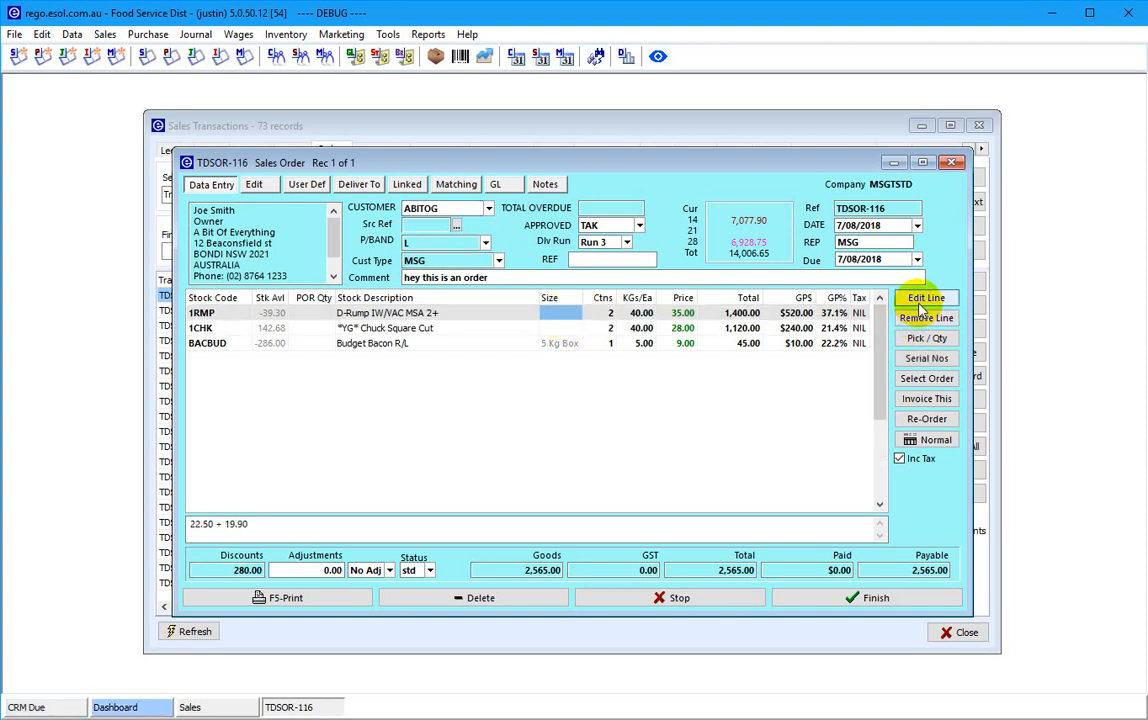
{"action": "left_click", "coordinate": [926, 338]}
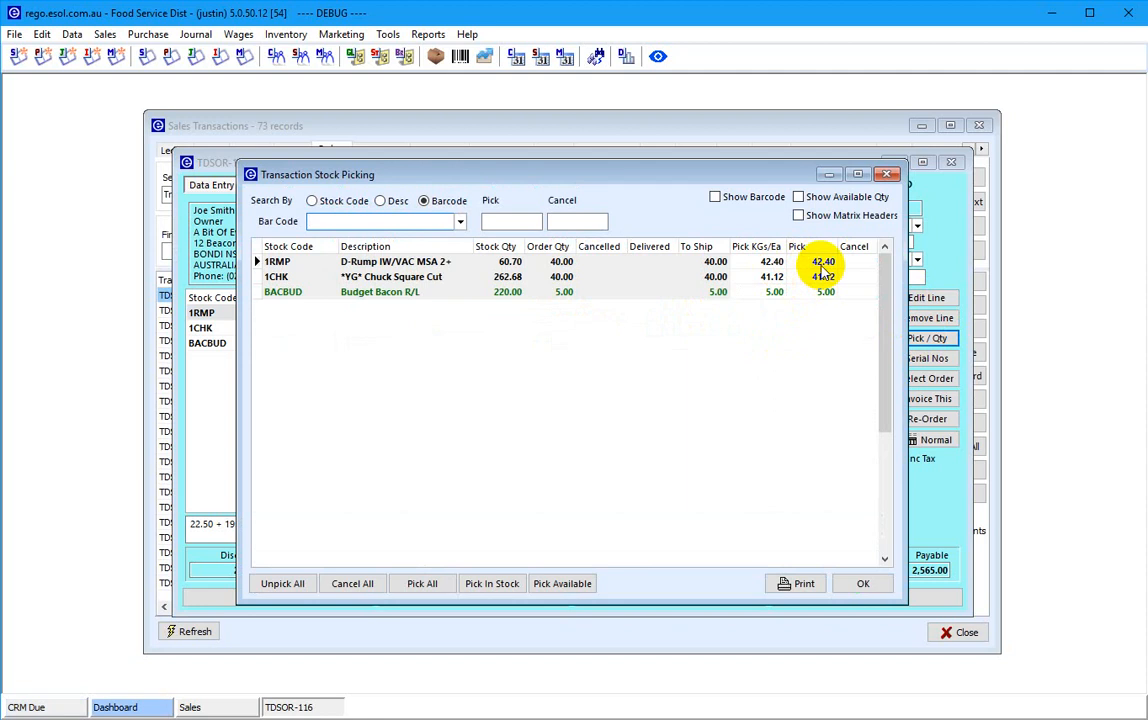
{"action": "left_click", "coordinate": [863, 583]}
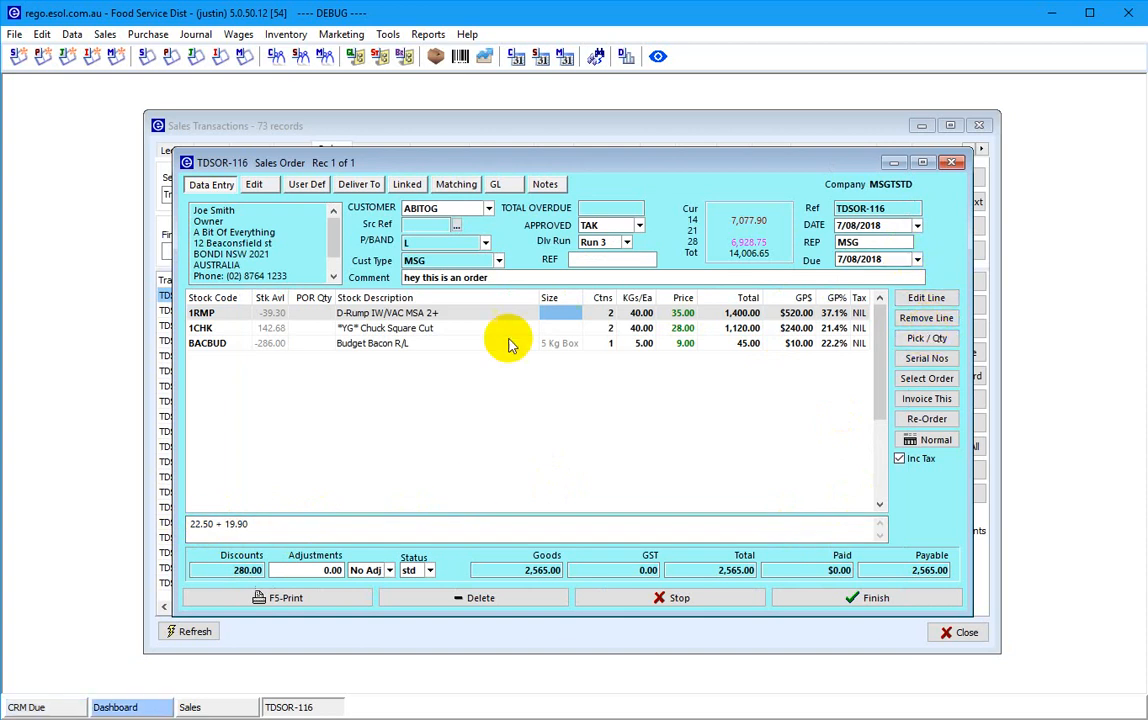
{"action": "left_click", "coordinate": [926, 298]}
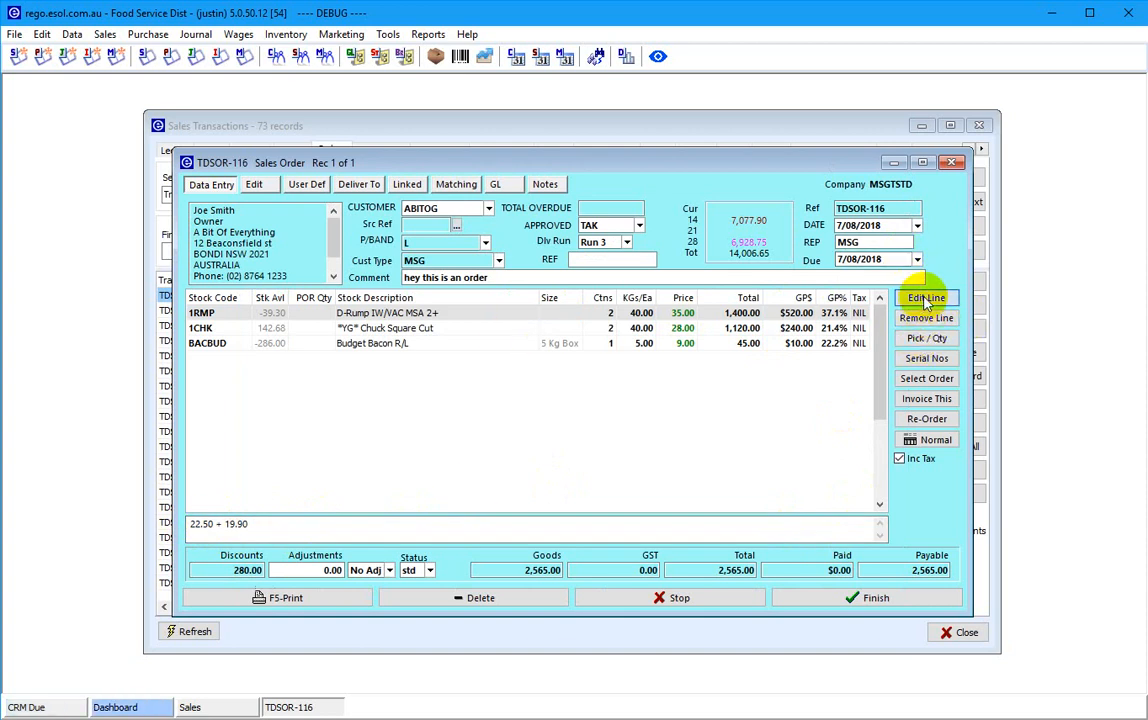
{"action": "left_click", "coordinate": [403, 388]}
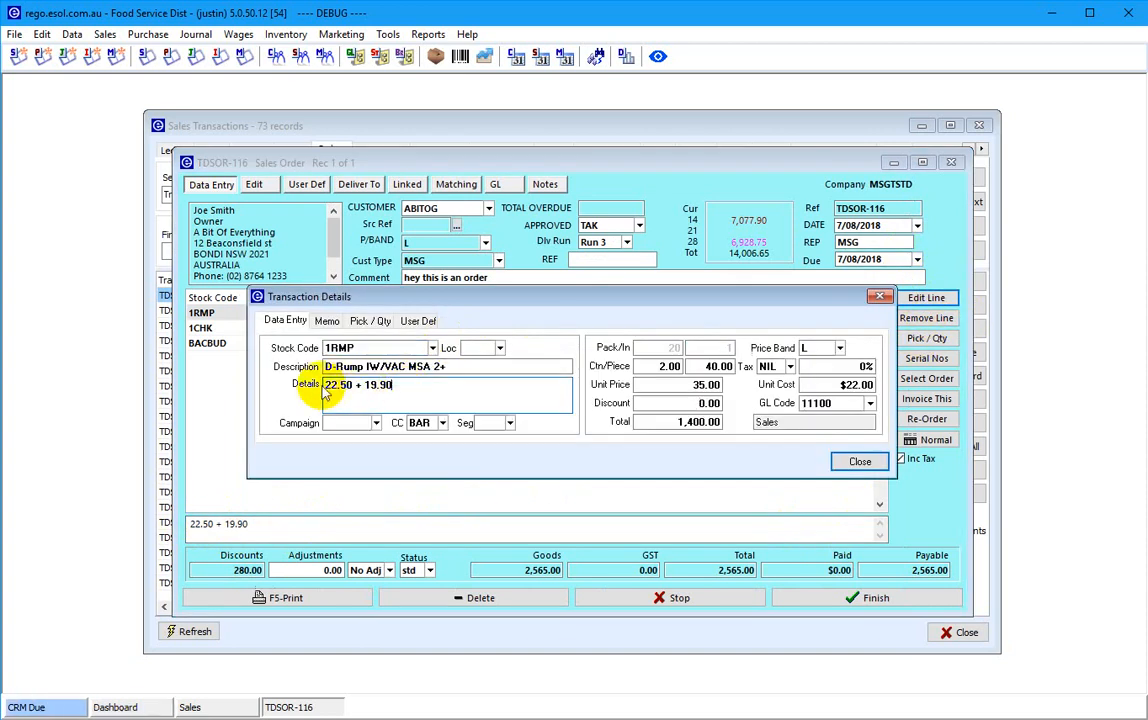
{"action": "left_click", "coordinate": [859, 462]}
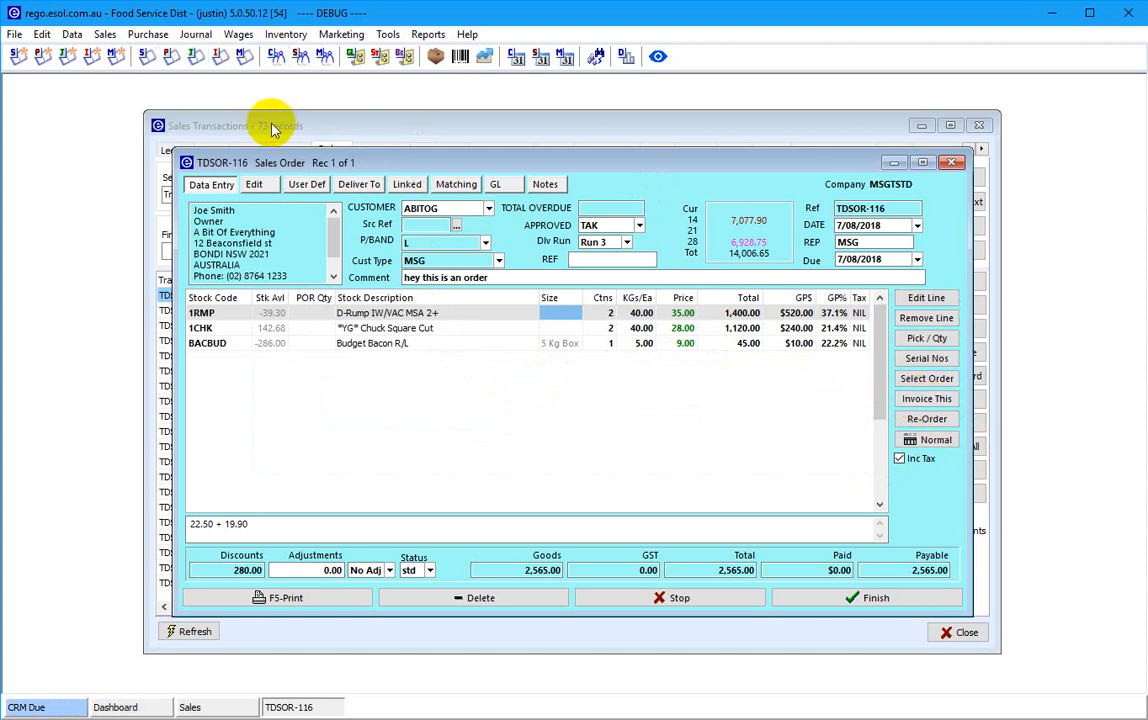
- Start Invoice Processing with template Invoice Generating Run 3 and user-defined criterion Approved = Yes
{"action": "left_click", "coordinate": [105, 35]}
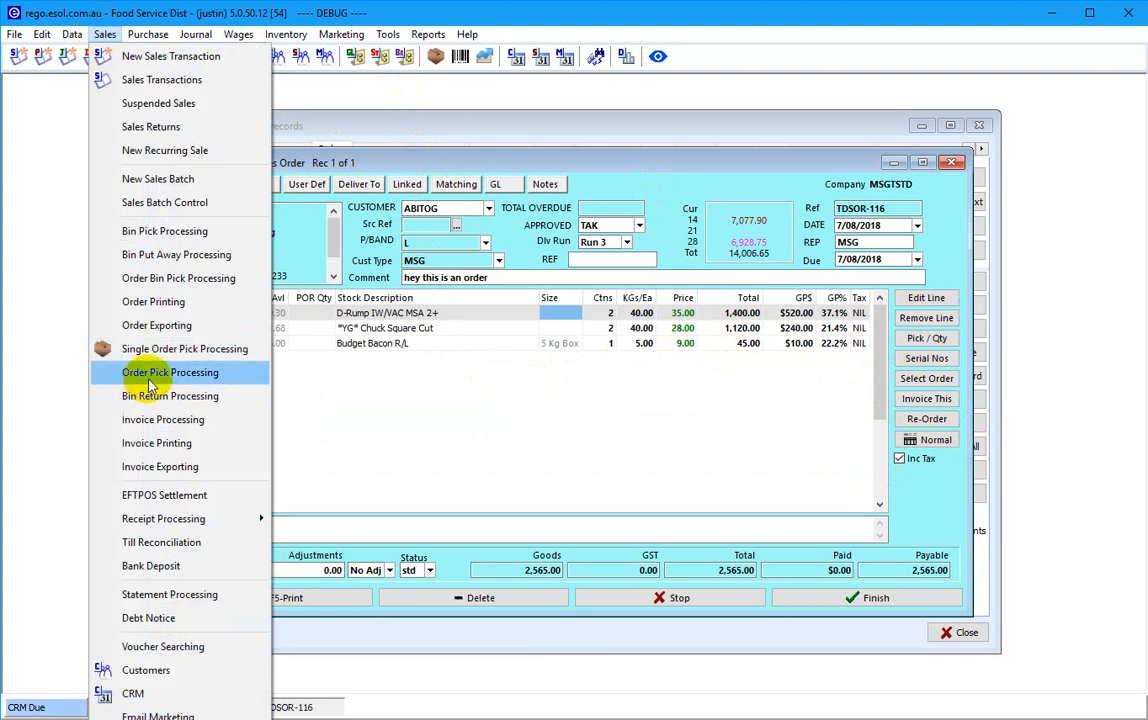
{"action": "left_click", "coordinate": [164, 420]}
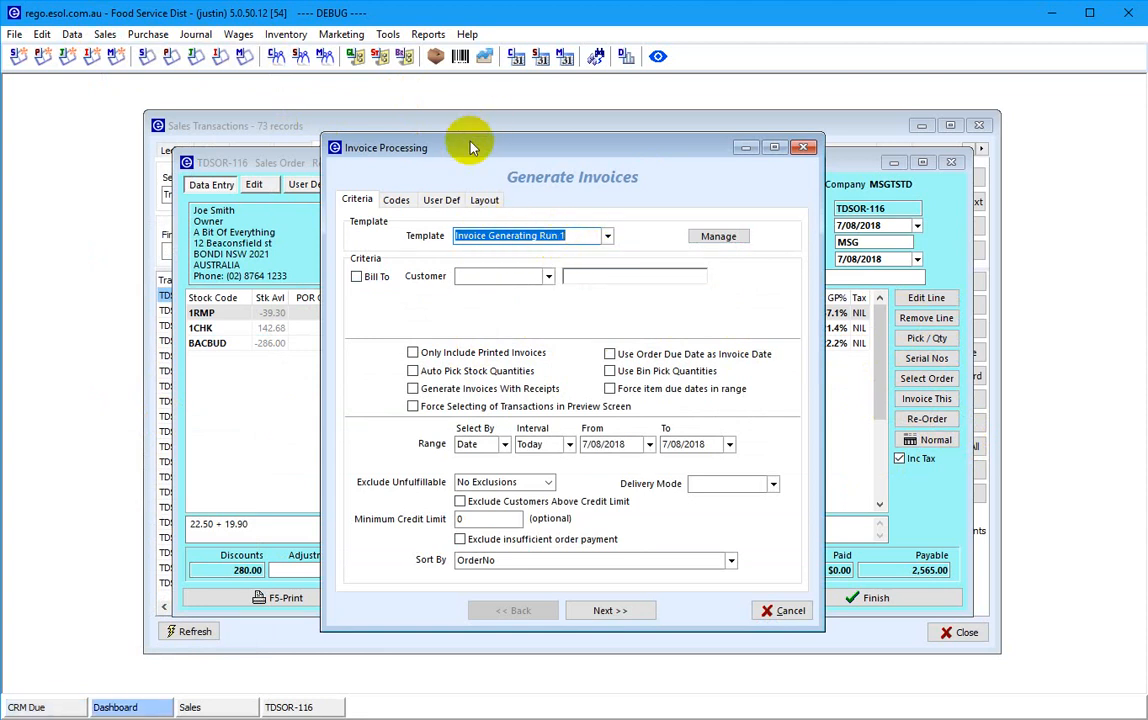
{"action": "left_click_drag", "start_coordinate": [472, 147], "coordinate": [447, 170]}
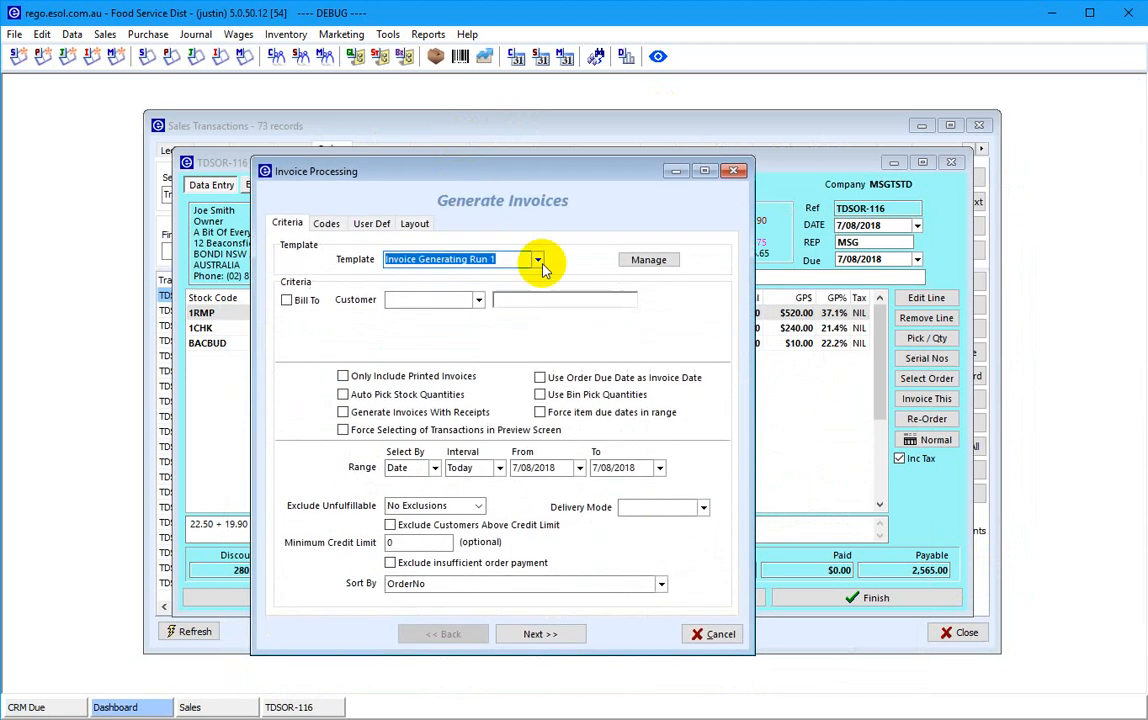
{"action": "left_click", "coordinate": [538, 260]}
{"action": "left_click", "coordinate": [430, 296]}
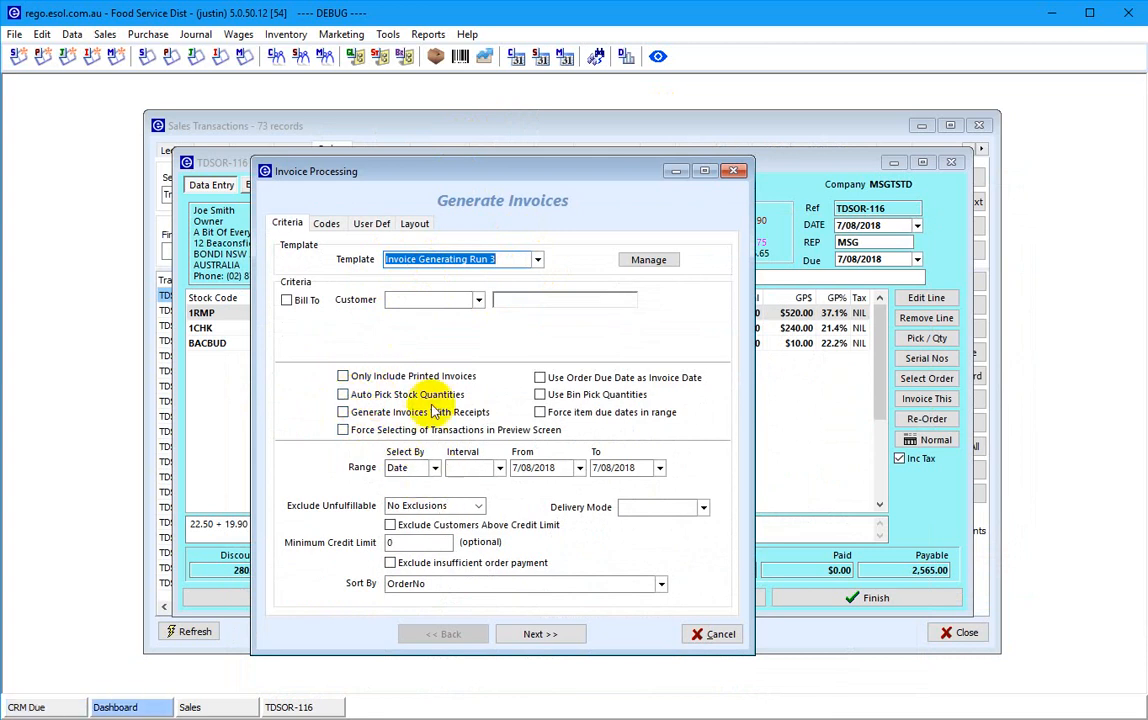
{"action": "left_click", "coordinate": [330, 226]}
{"action": "left_click", "coordinate": [371, 224]}
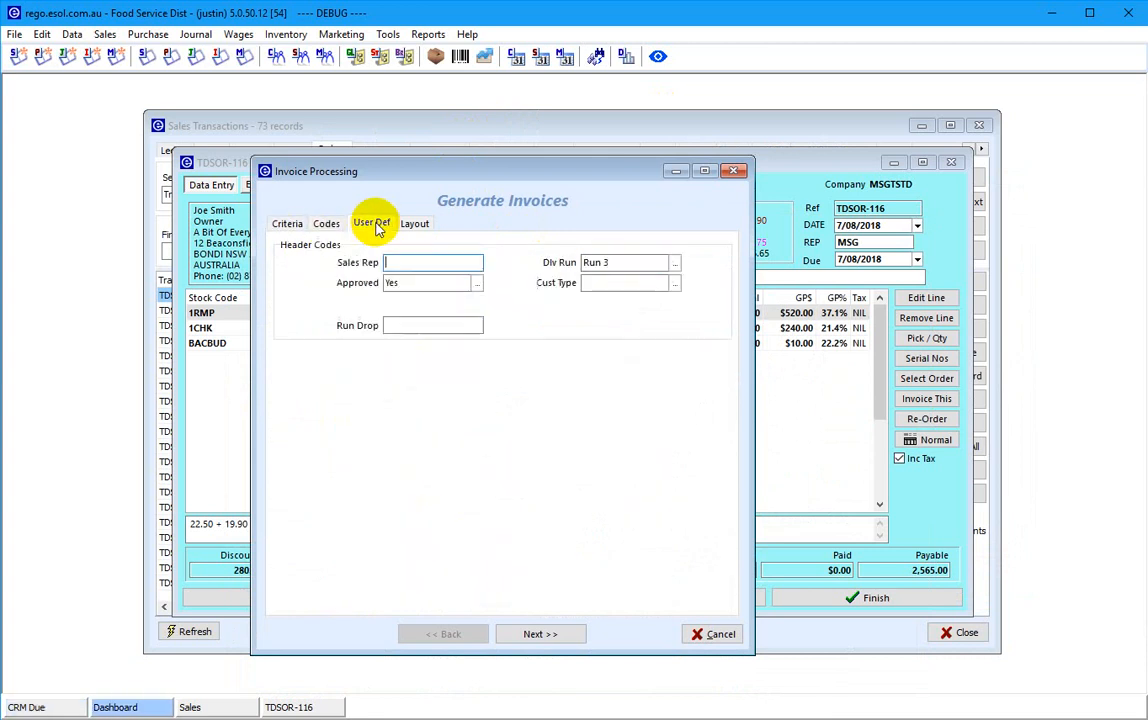
{"action": "double_click", "coordinate": [419, 283]}
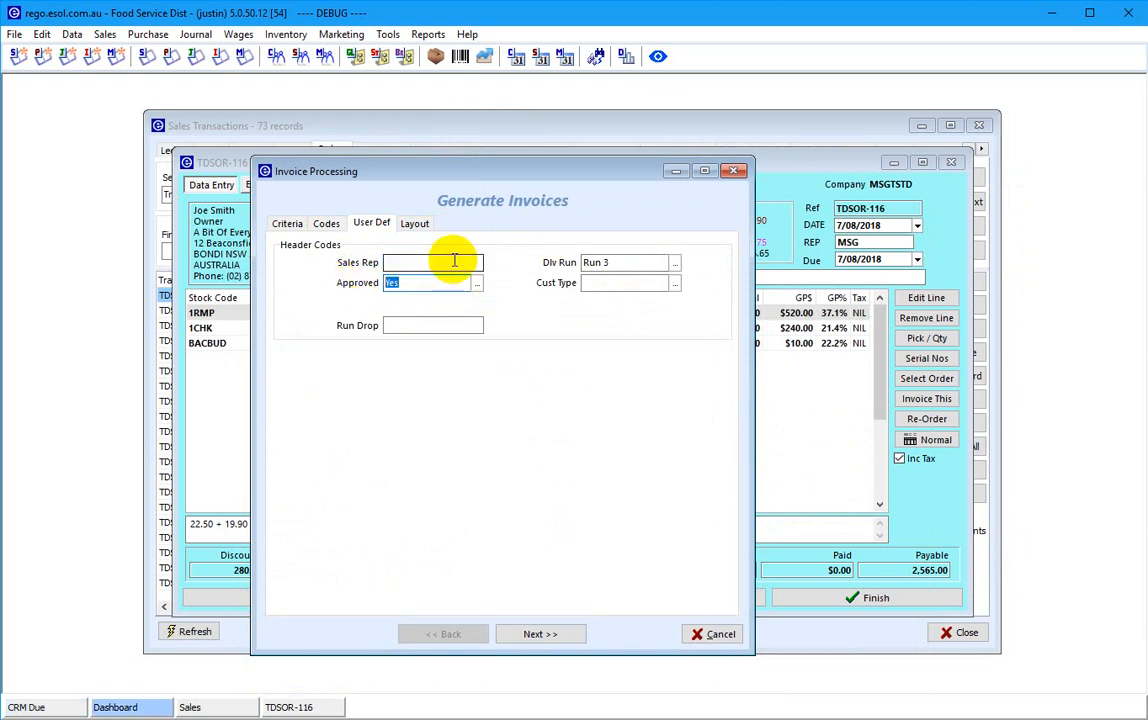
- Get past the no-matching-invoices error to the stock preview with one invoice
{"action": "left_click", "coordinate": [289, 224]}
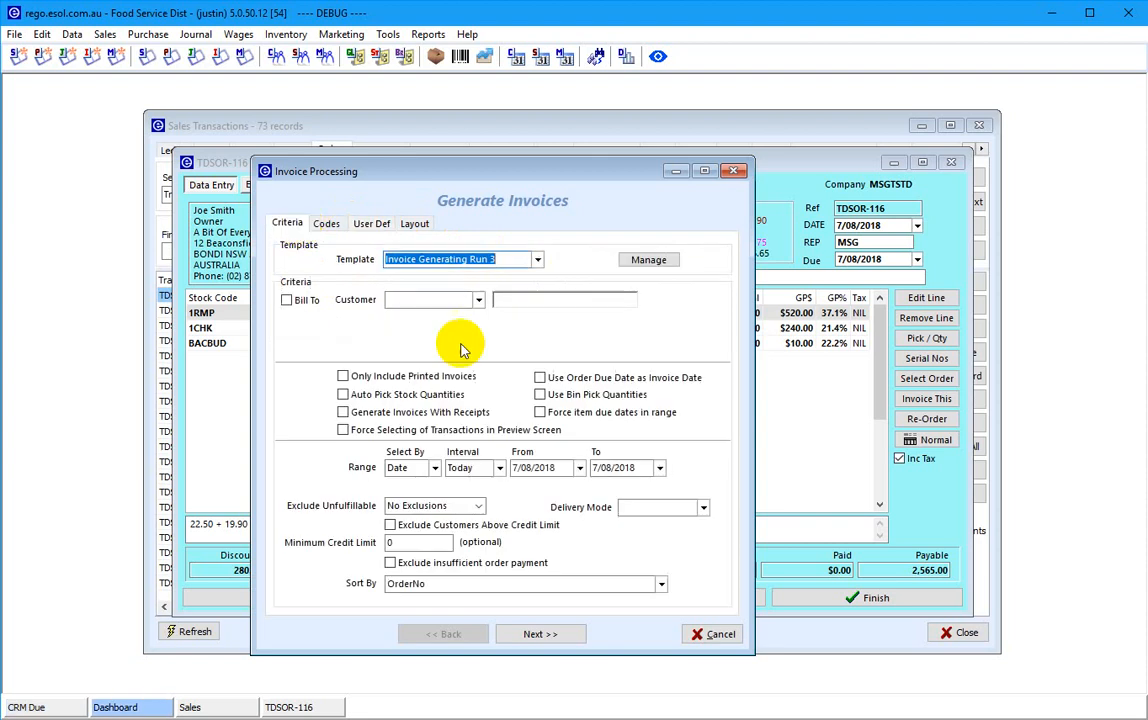
{"action": "left_click", "coordinate": [540, 634]}
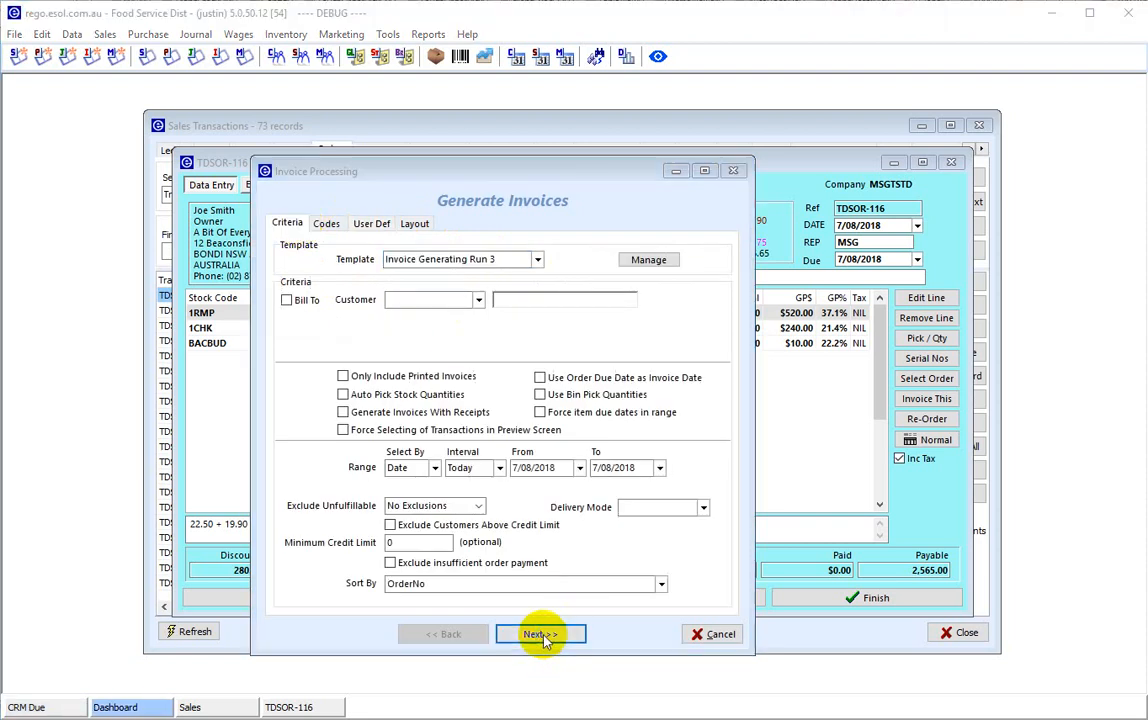
{"action": "left_click", "coordinate": [597, 435]}
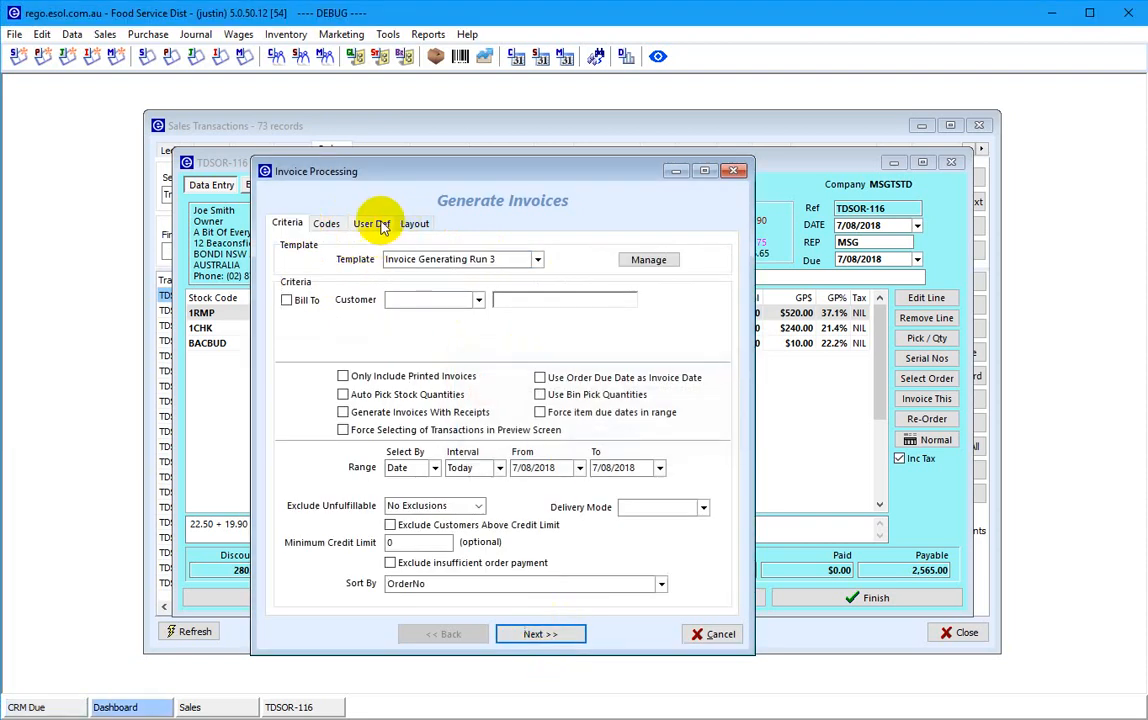
{"action": "left_click", "coordinate": [377, 224]}
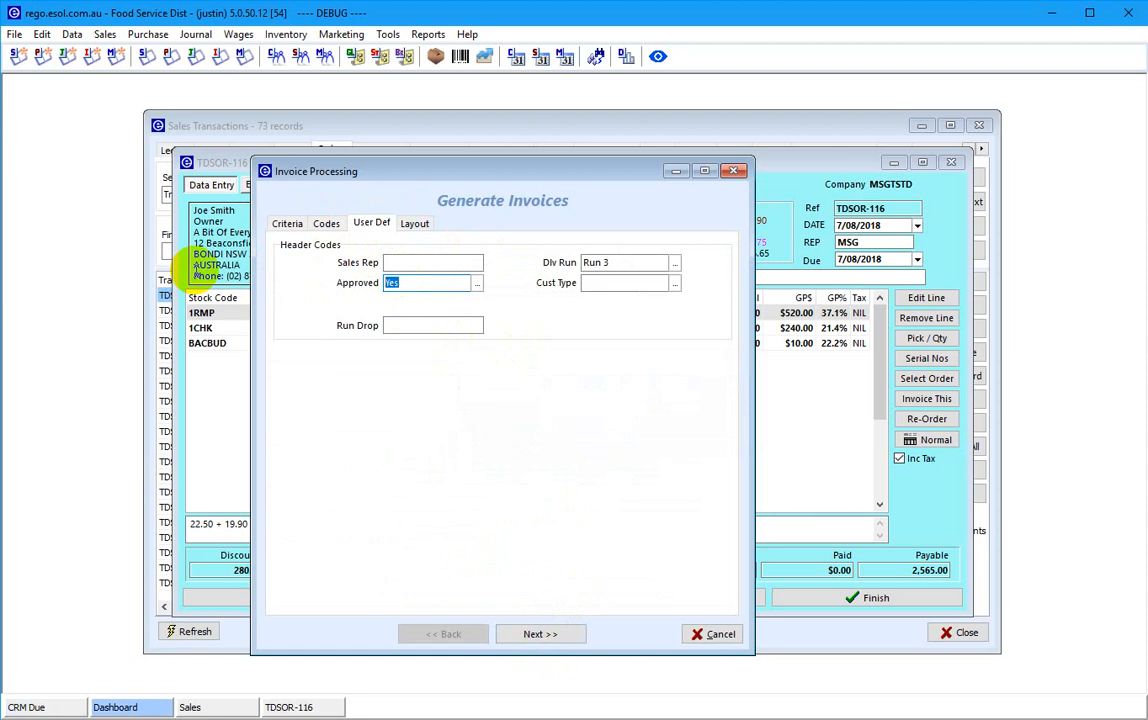
{"action": "left_click", "coordinate": [287, 223]}
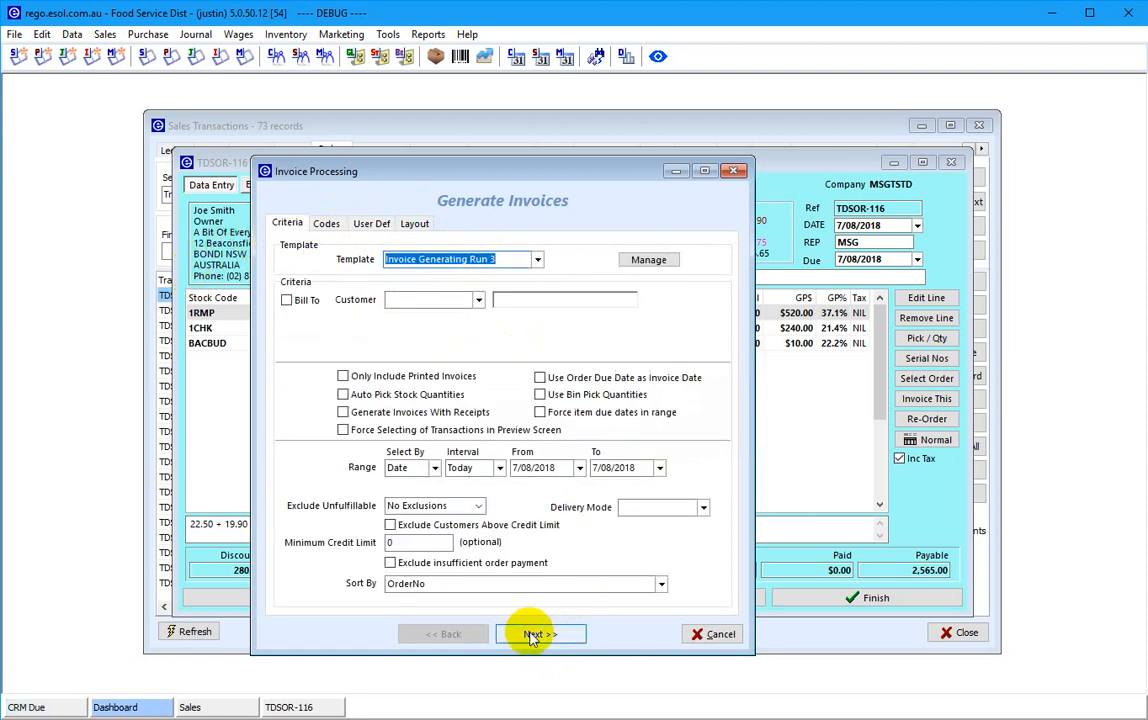
{"action": "left_click", "coordinate": [540, 634]}
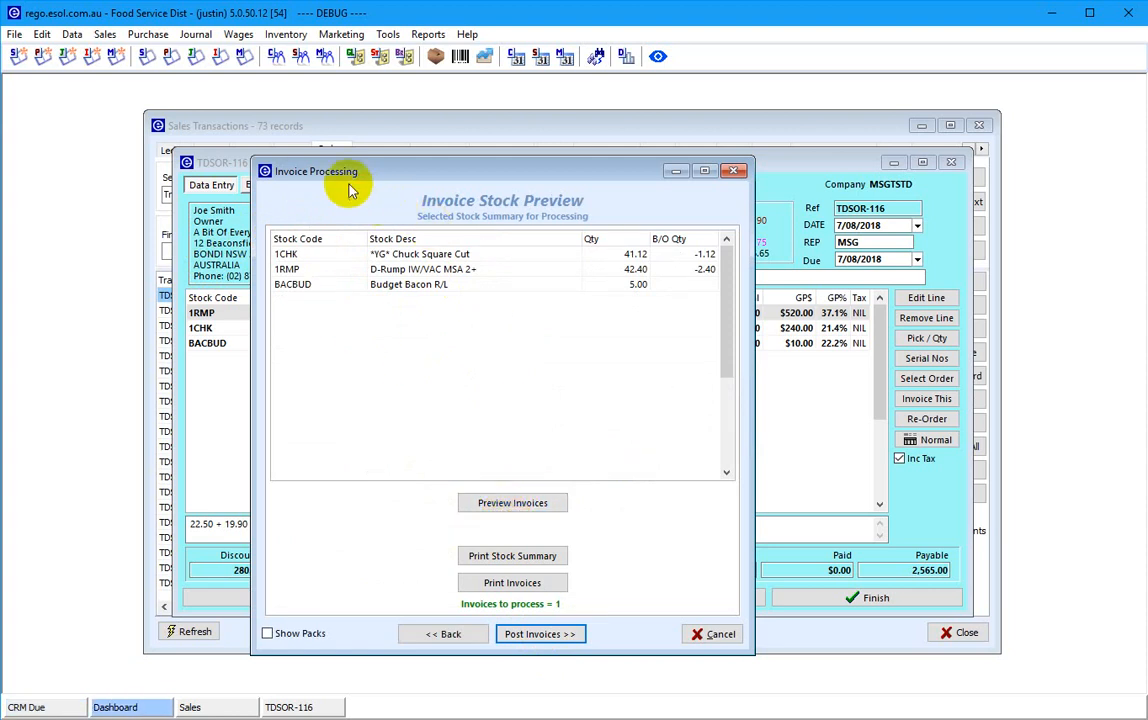
- View the Stock Summary on screen (2.06, 2.12, 1.00), then exit without posting invoices
{"action": "left_click_drag", "start_coordinate": [349, 174], "coordinate": [445, 87]}
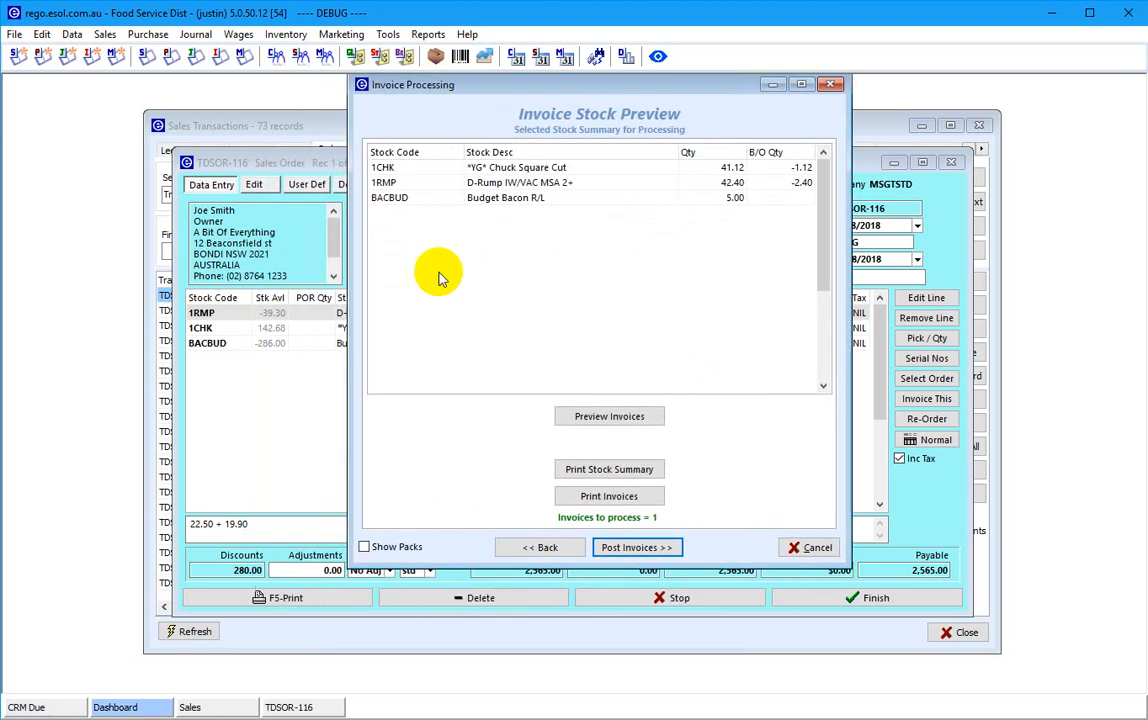
{"action": "left_click", "coordinate": [597, 470]}
{"action": "left_click", "coordinate": [610, 435]}
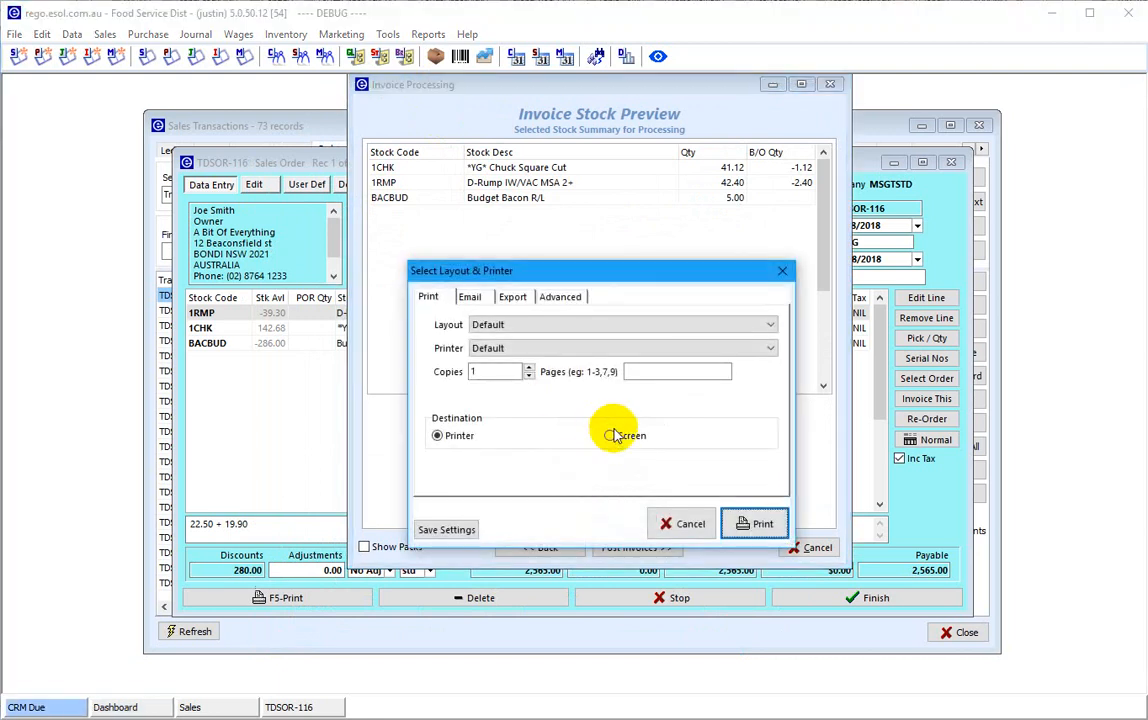
{"action": "left_click", "coordinate": [755, 525]}
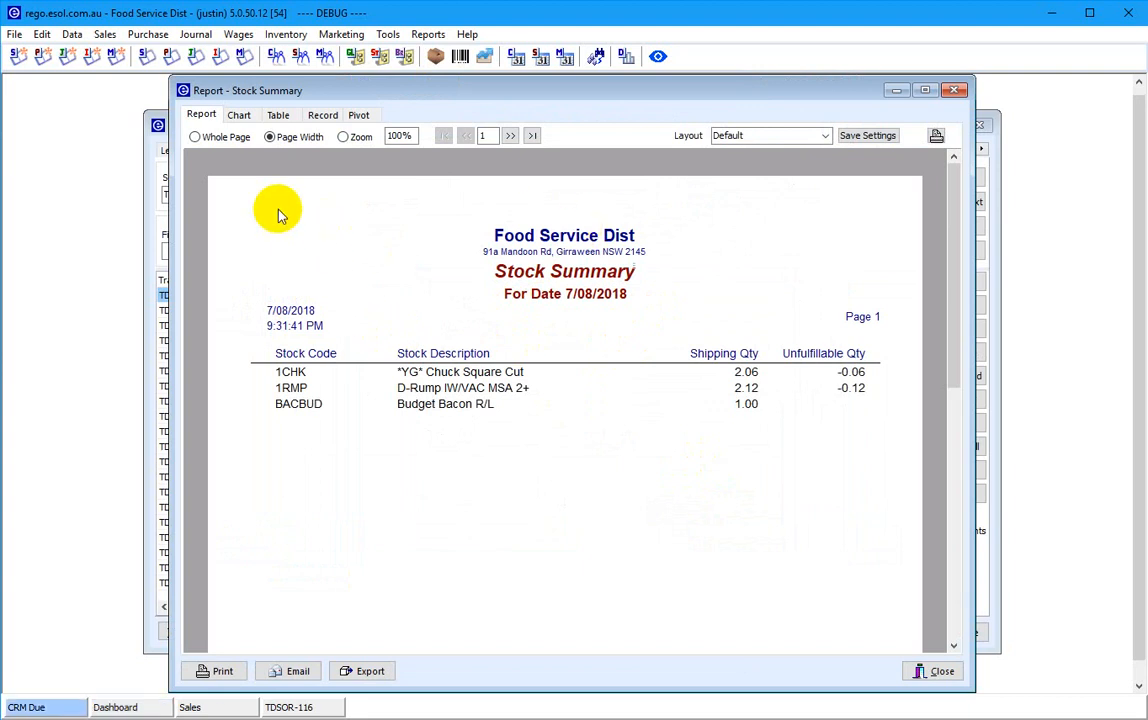
{"action": "left_click", "coordinate": [955, 91]}
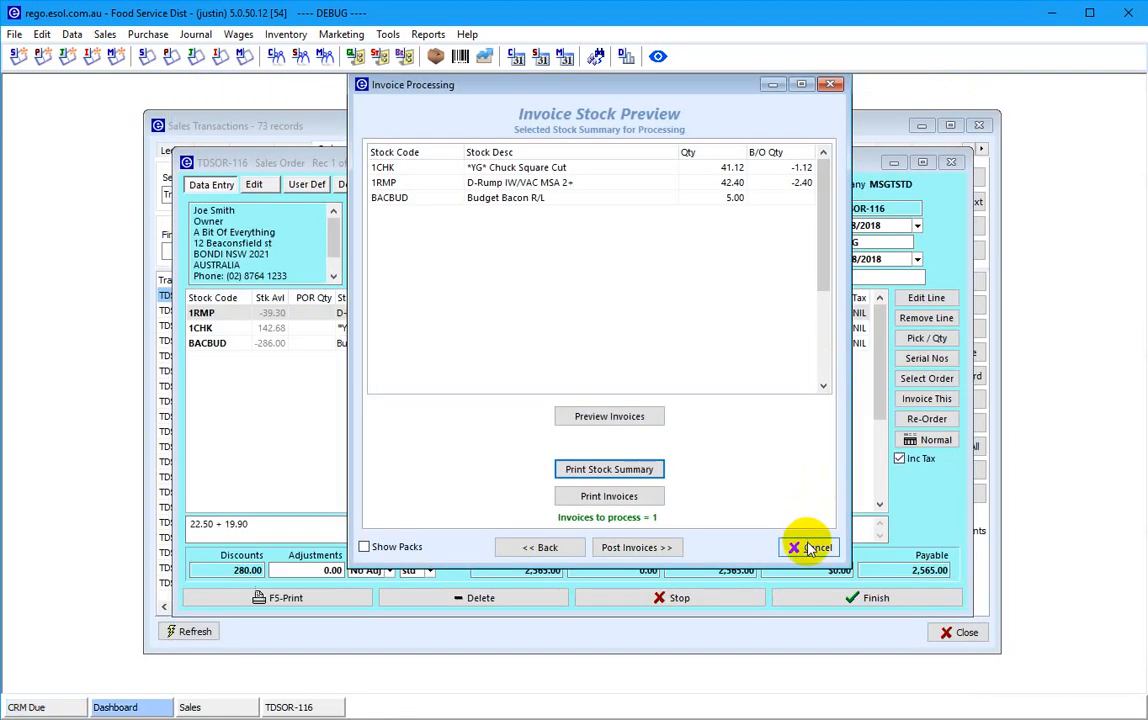
{"action": "left_click", "coordinate": [810, 547]}
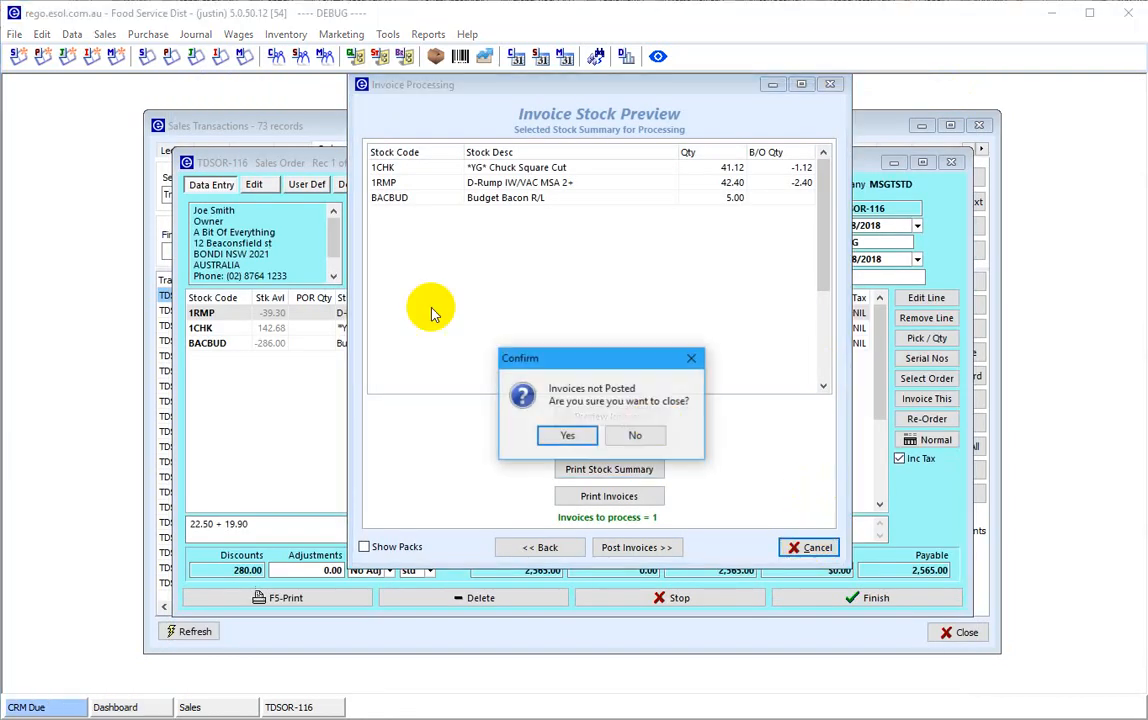
{"action": "left_click", "coordinate": [567, 437]}
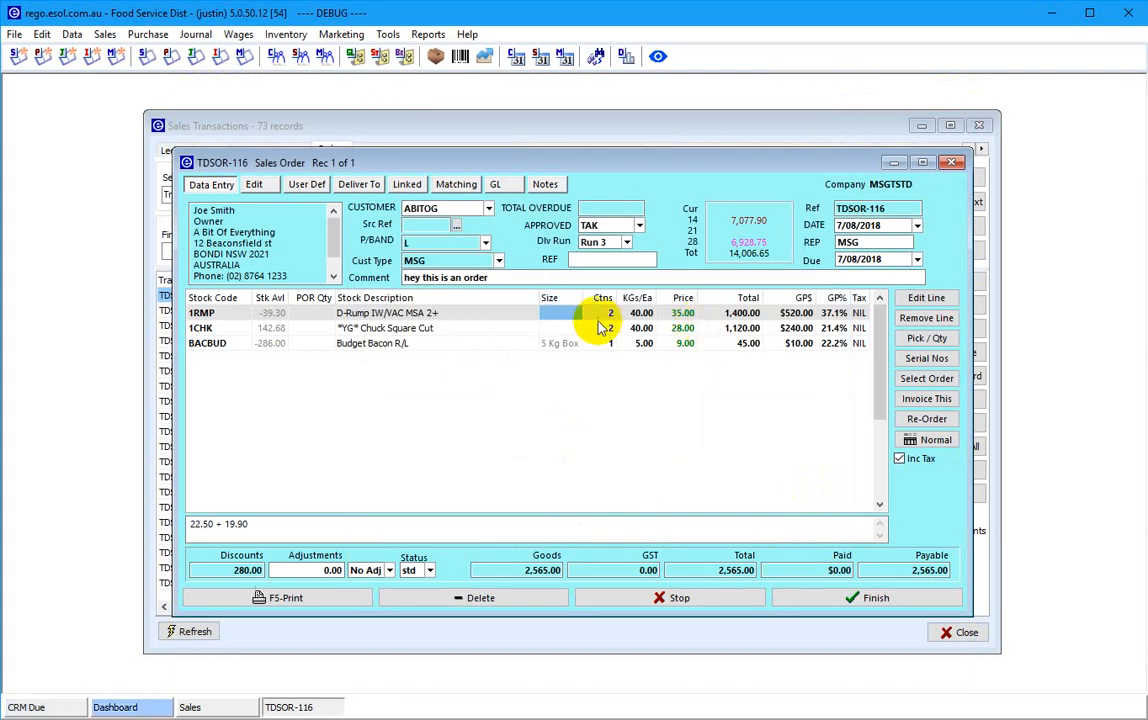
{"action": "left_click", "coordinate": [918, 338]}
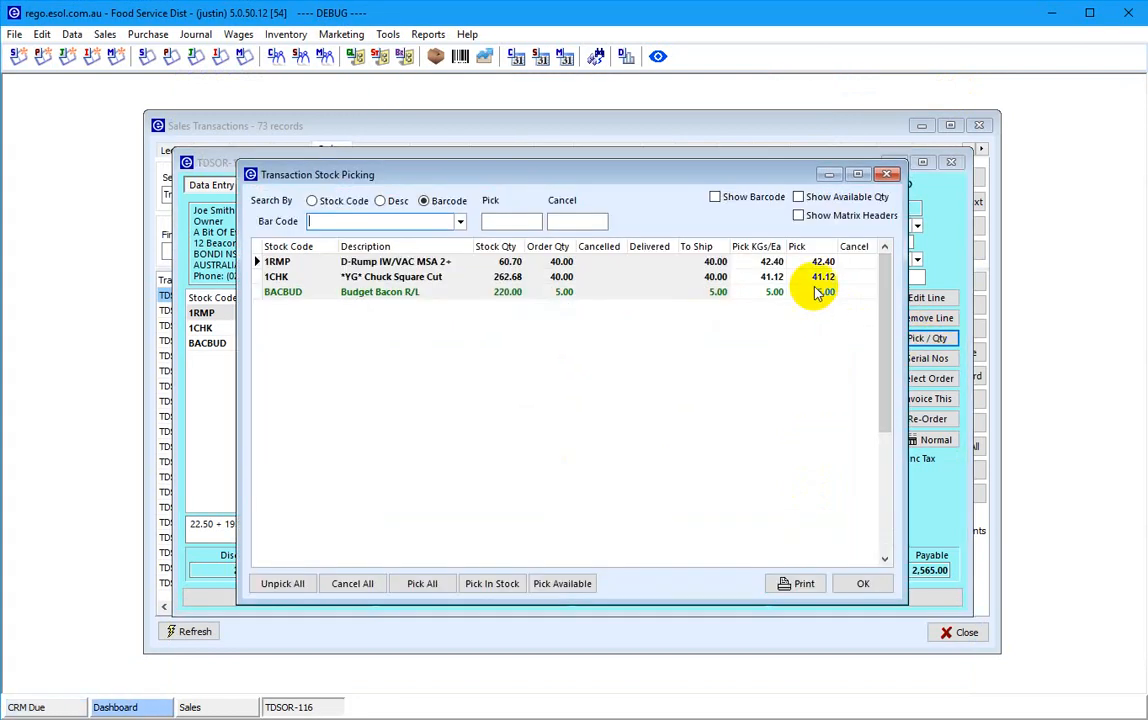
{"action": "left_click", "coordinate": [856, 581]}
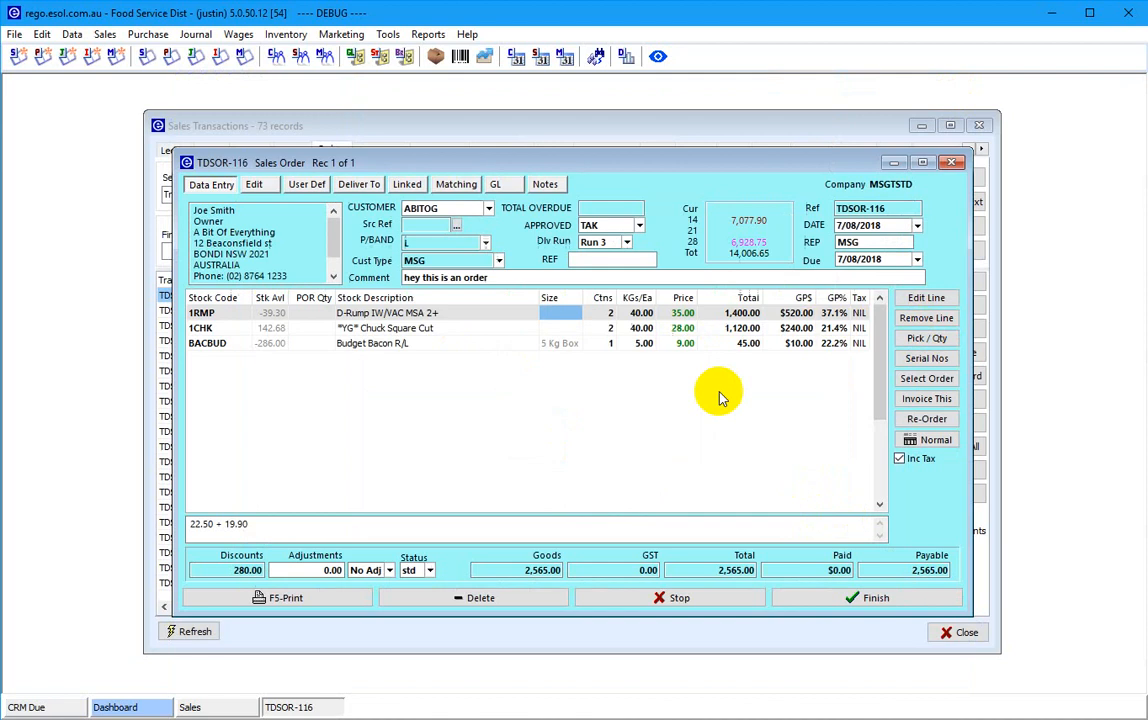
{"action": "left_click", "coordinate": [202, 314]}
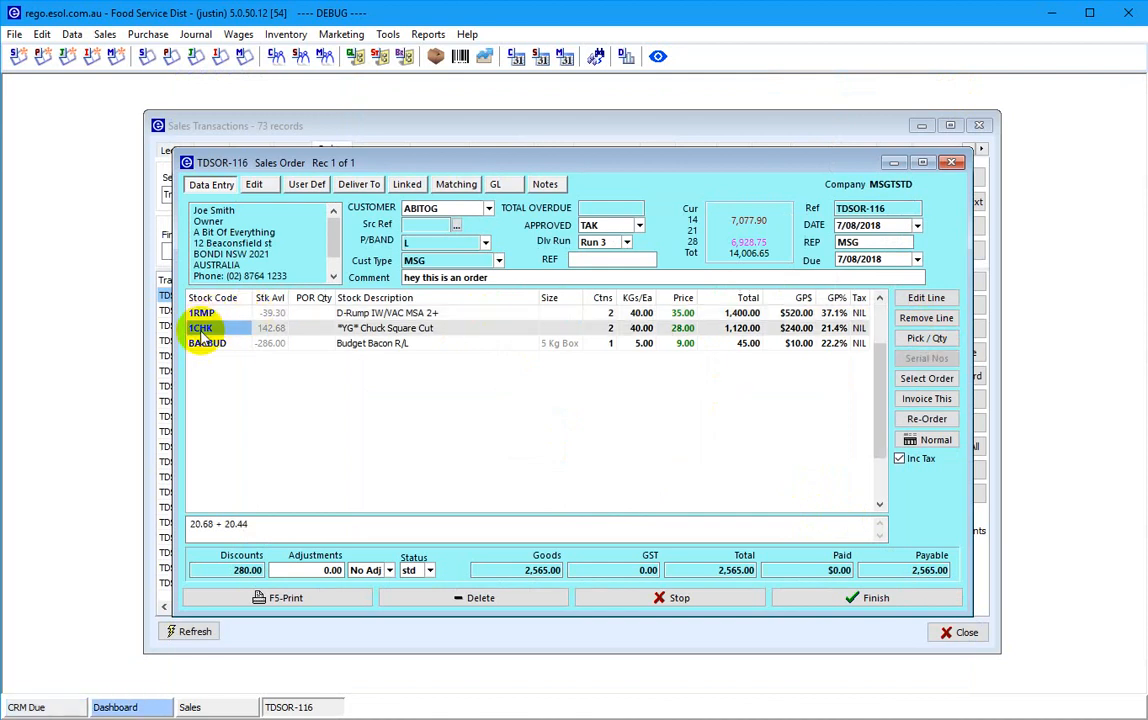
{"action": "key", "text": "Down"}
{"action": "left_click", "coordinate": [202, 326]}
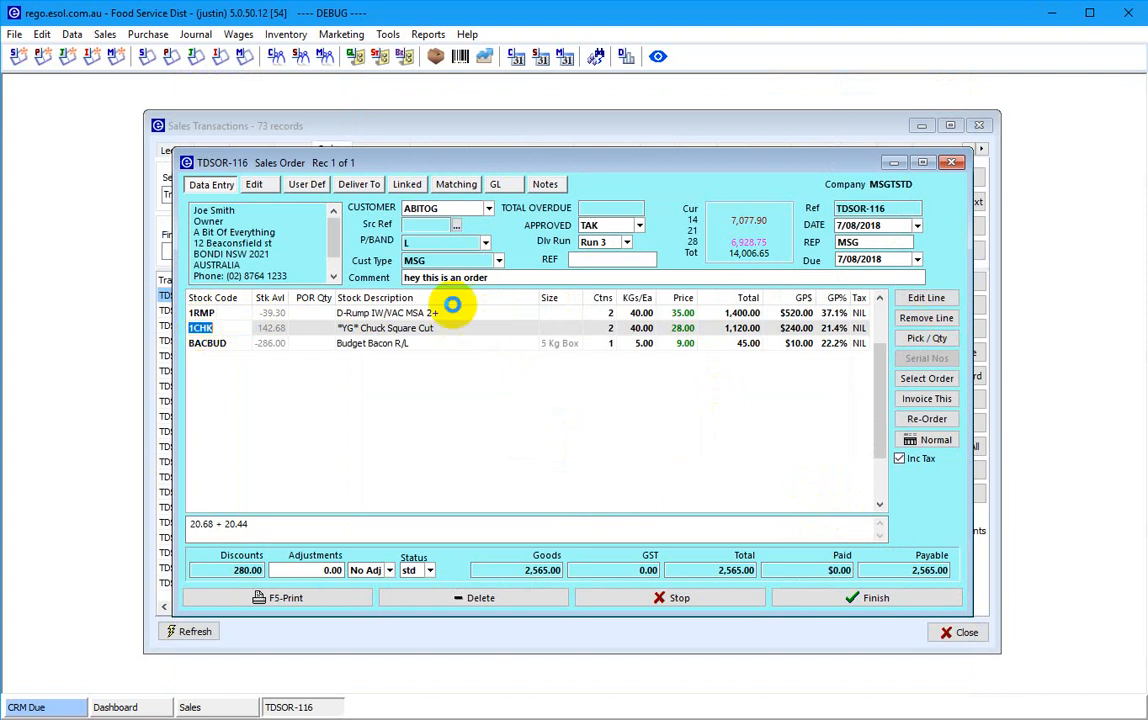
{"action": "double_click", "coordinate": [341, 333]}
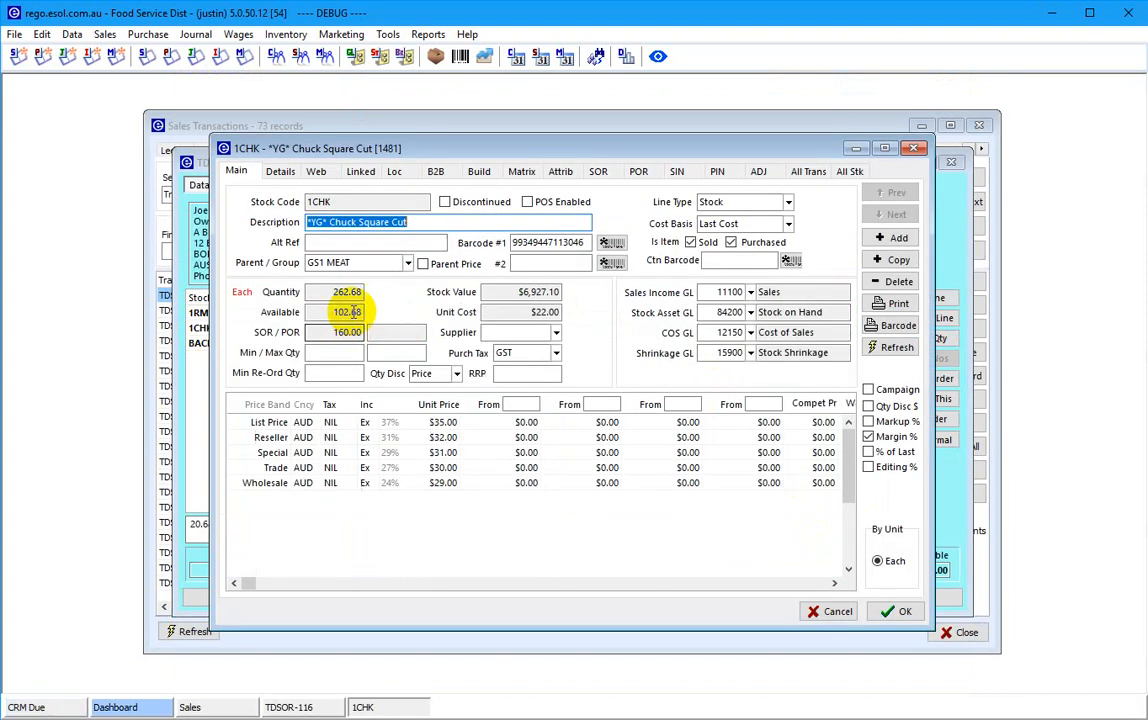
{"action": "left_click", "coordinate": [281, 172]}
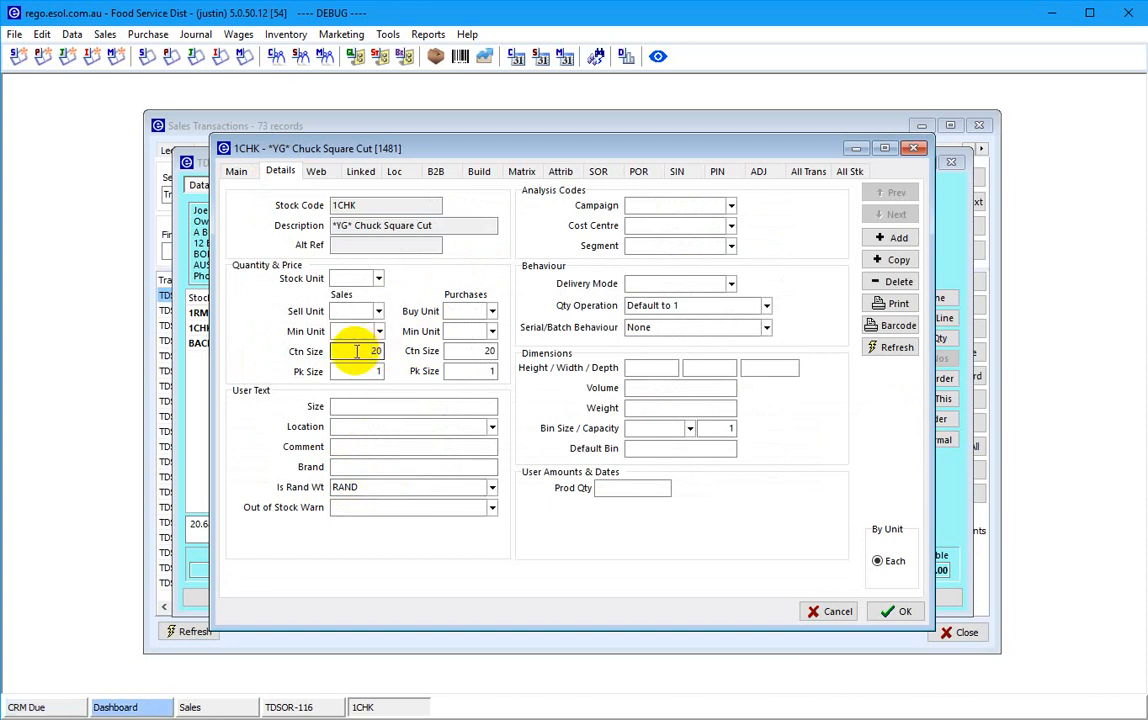
{"action": "left_click", "coordinate": [645, 327]}
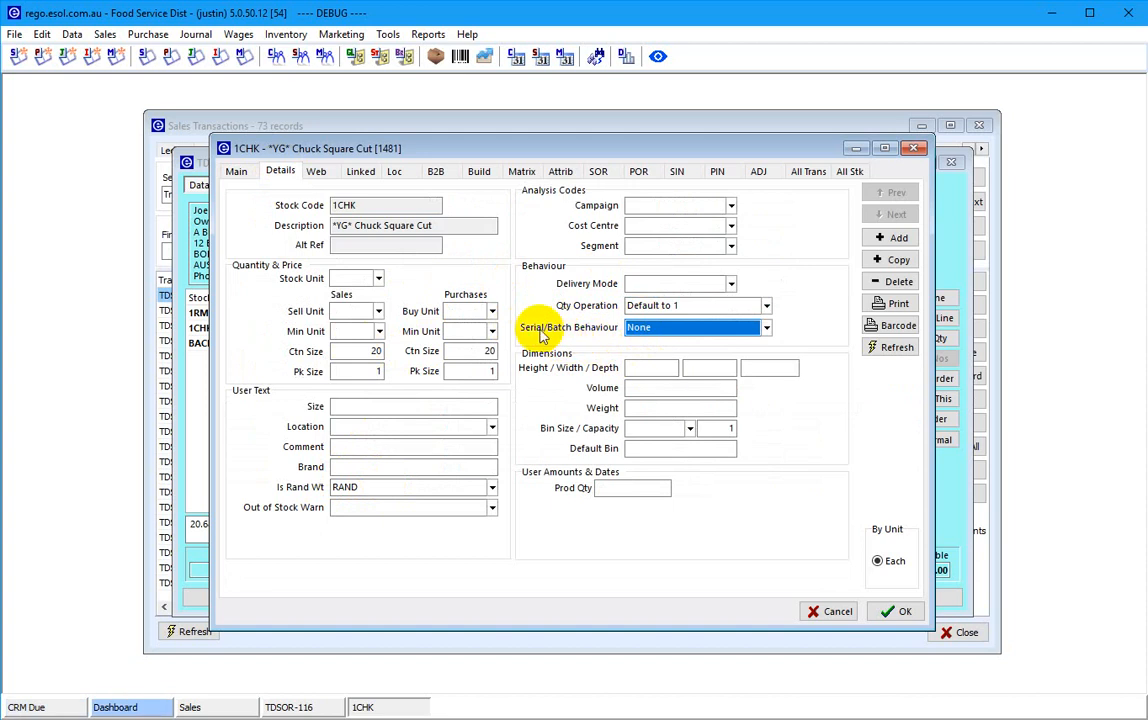
{"action": "left_click", "coordinate": [832, 611]}
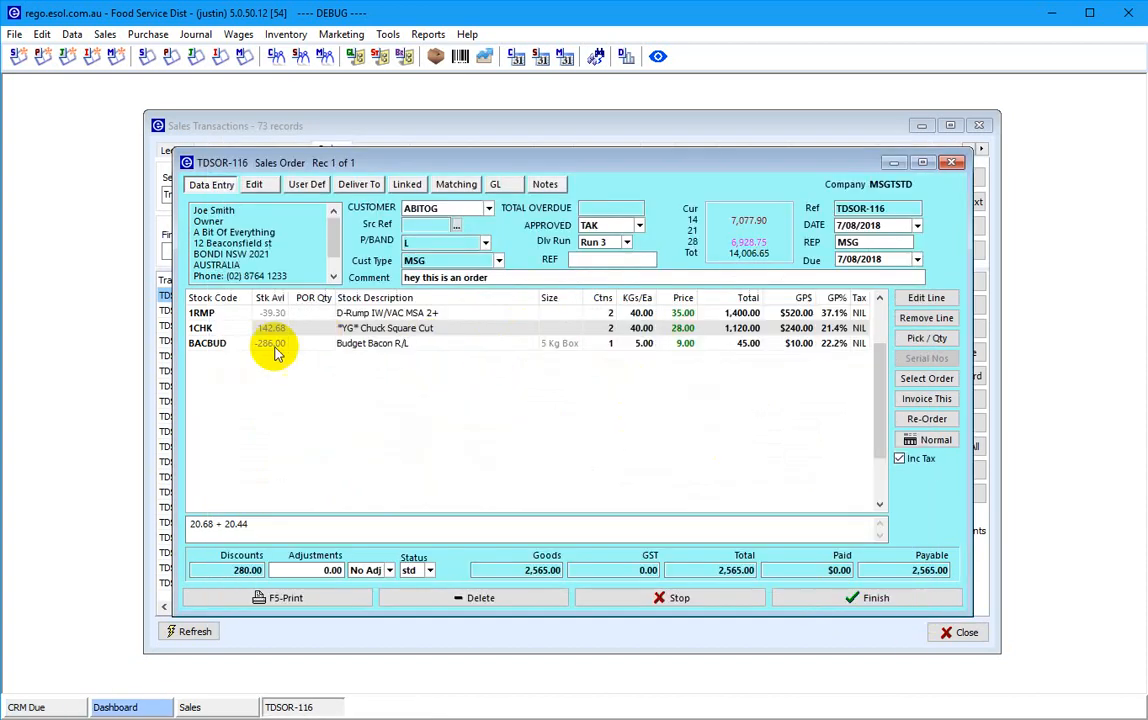
{"action": "left_click", "coordinate": [232, 312]}
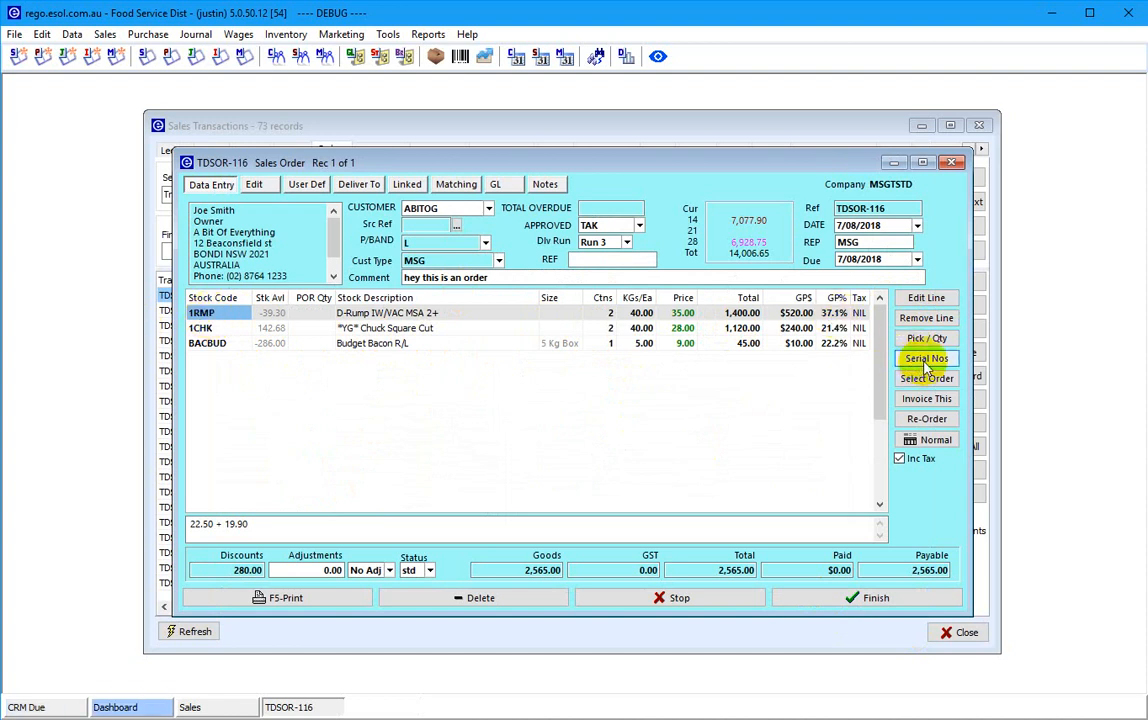
{"action": "left_click", "coordinate": [214, 327]}
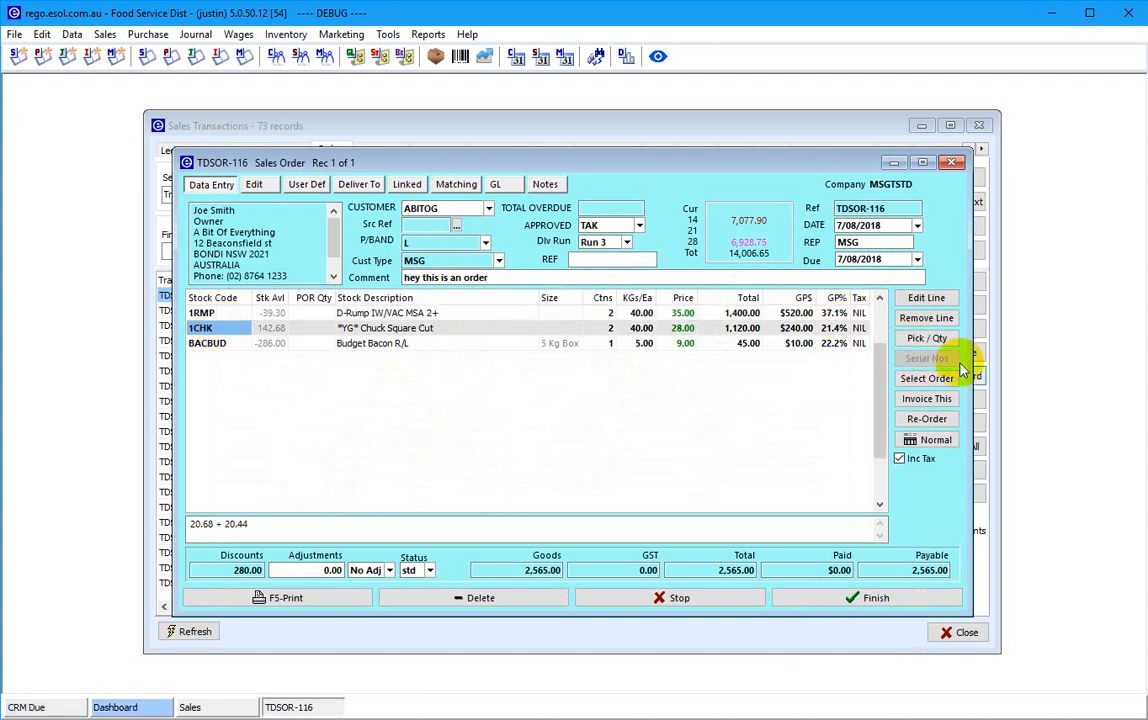
{"action": "left_click", "coordinate": [680, 312]}
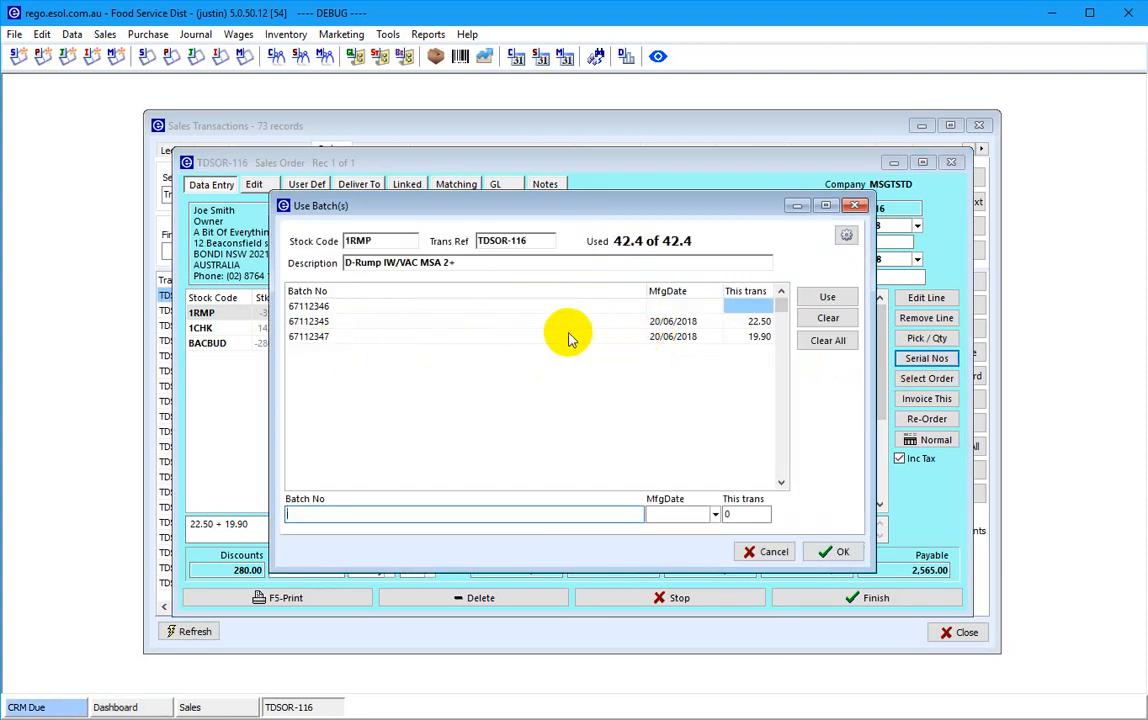
{"action": "left_click", "coordinate": [748, 551]}
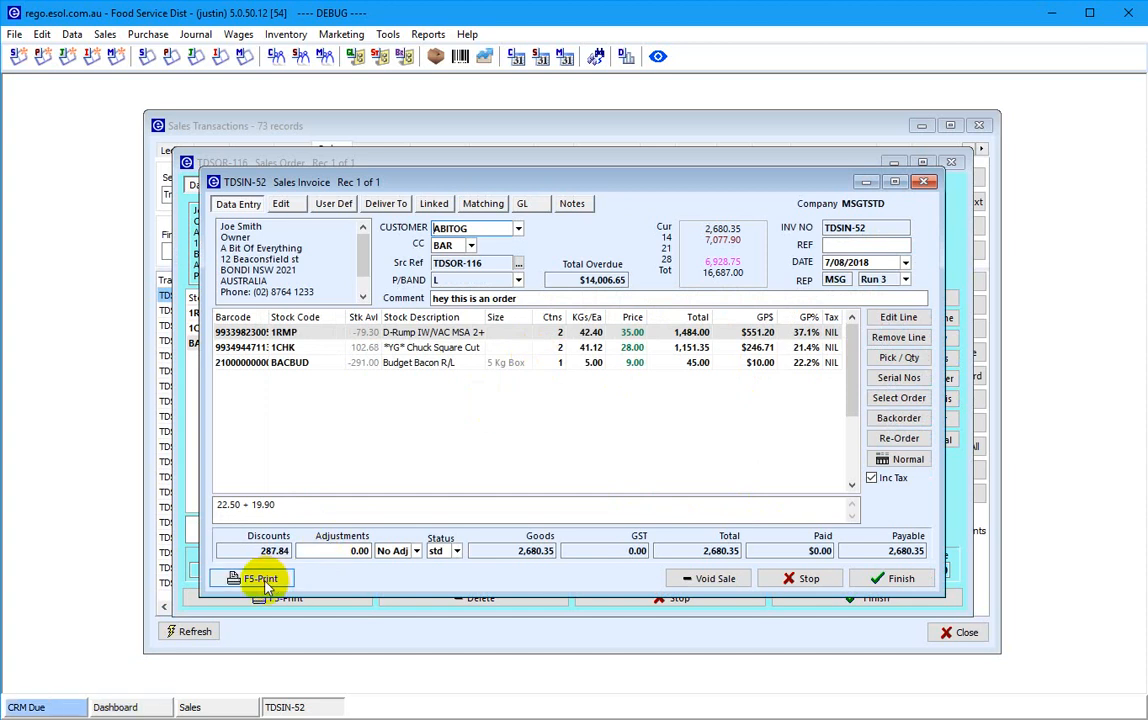
- Move the invoice window aside to review the line's batch weights note
{"action": "left_click_drag", "start_coordinate": [403, 181], "coordinate": [222, 231]}
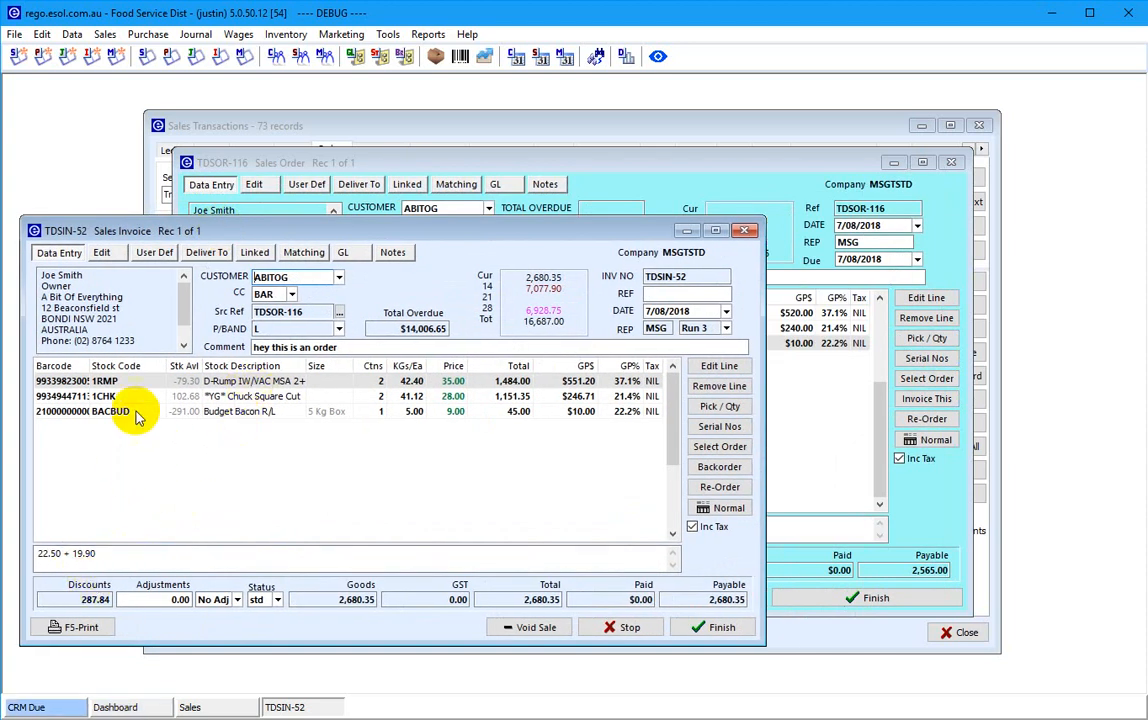
{"action": "left_click", "coordinate": [99, 553]}
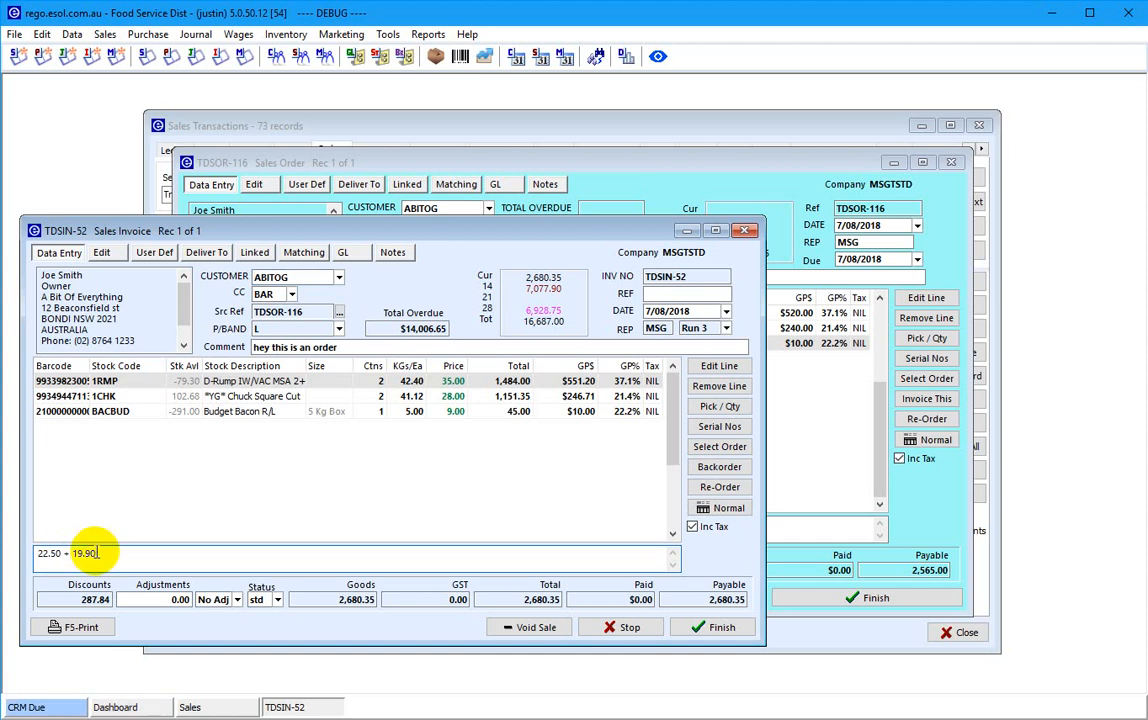
{"action": "left_click_drag", "start_coordinate": [228, 232], "coordinate": [380, 206]}
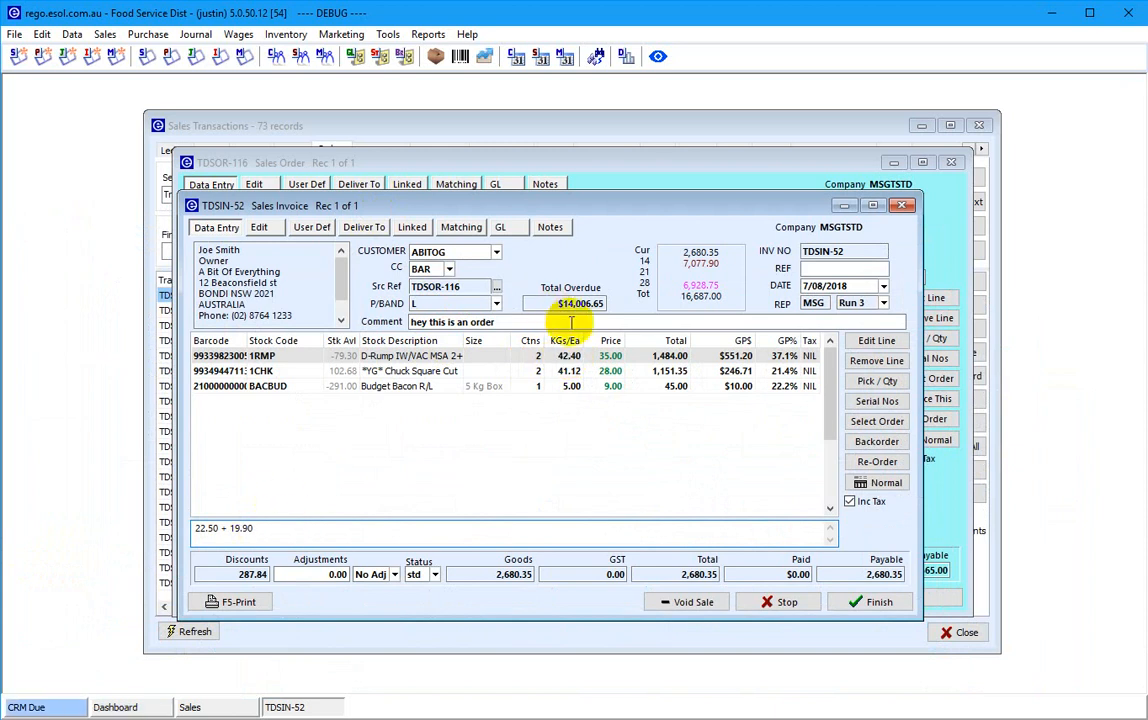
- Check the 1CHK and 1RMP lines, then commit invoice TDSIN-52 for 2,680.35 via F5-Print
{"action": "left_click", "coordinate": [608, 372]}
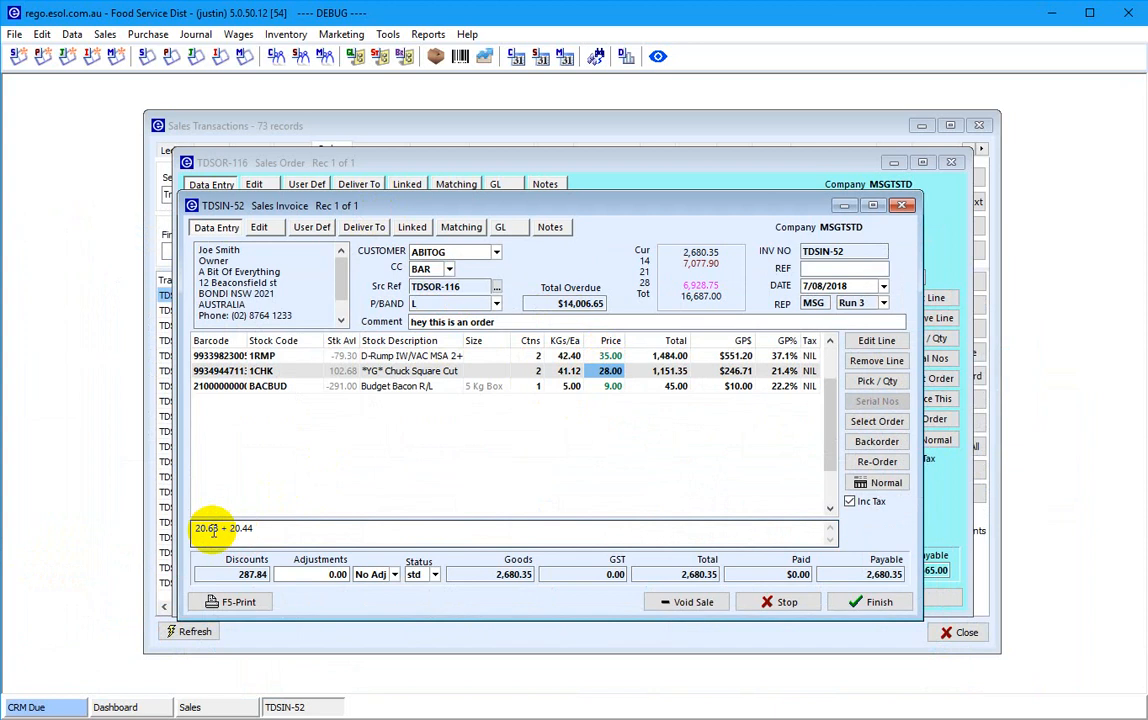
{"action": "left_click", "coordinate": [288, 357]}
{"action": "left_click", "coordinate": [240, 603]}
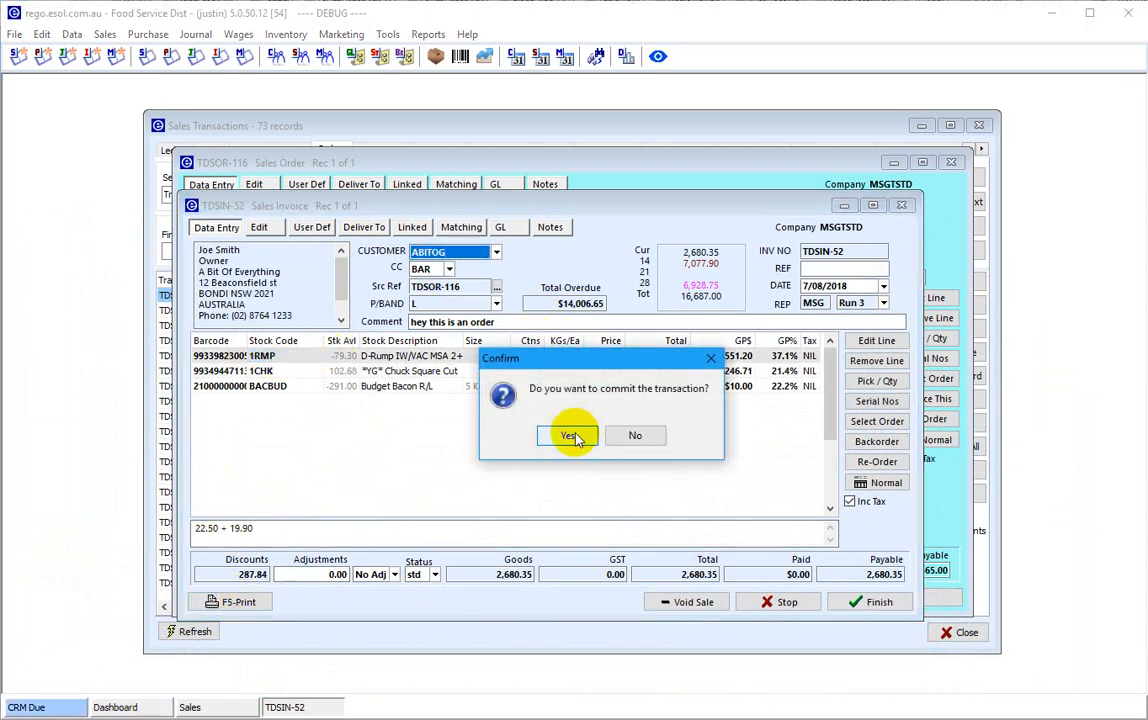
{"action": "left_click", "coordinate": [578, 435]}
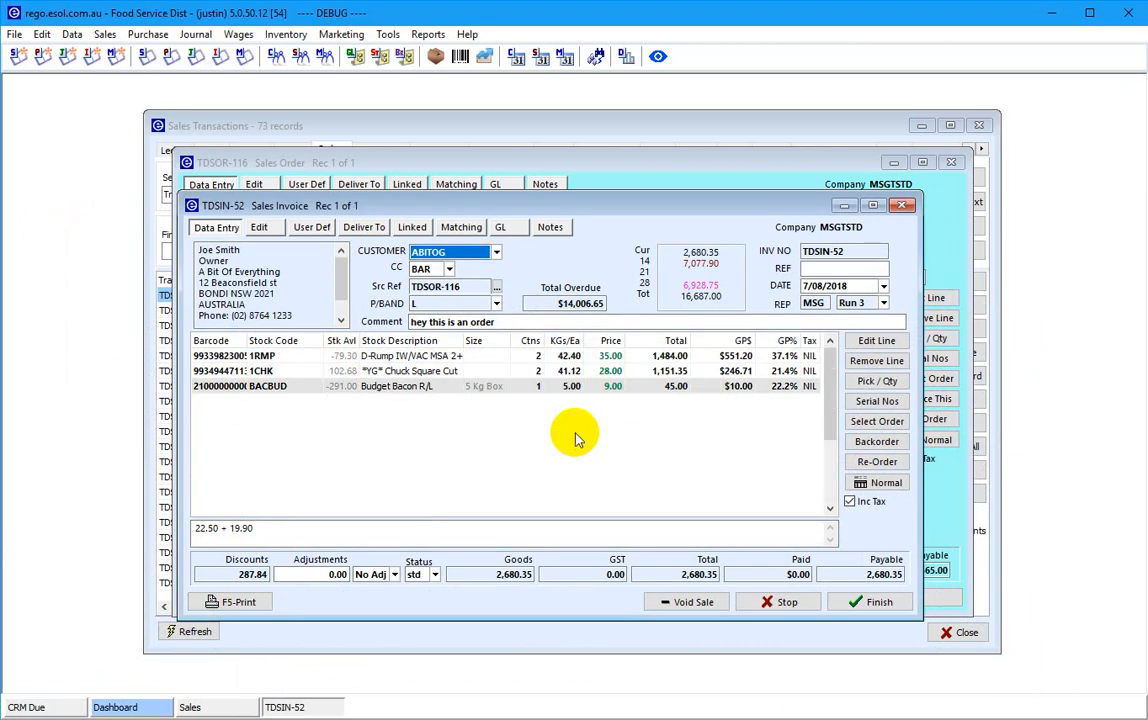
- Print TDSIN-52 with the INVOICE layout to the Screen destination
{"action": "left_click", "coordinate": [610, 435]}
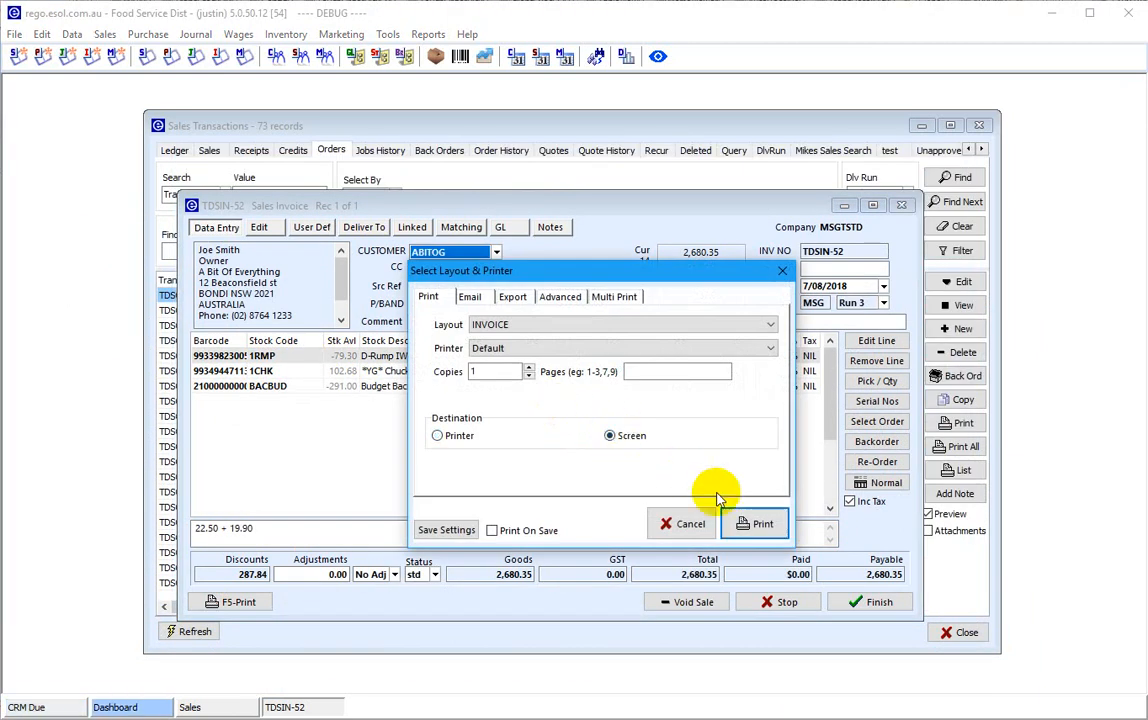
{"action": "left_click", "coordinate": [757, 522]}
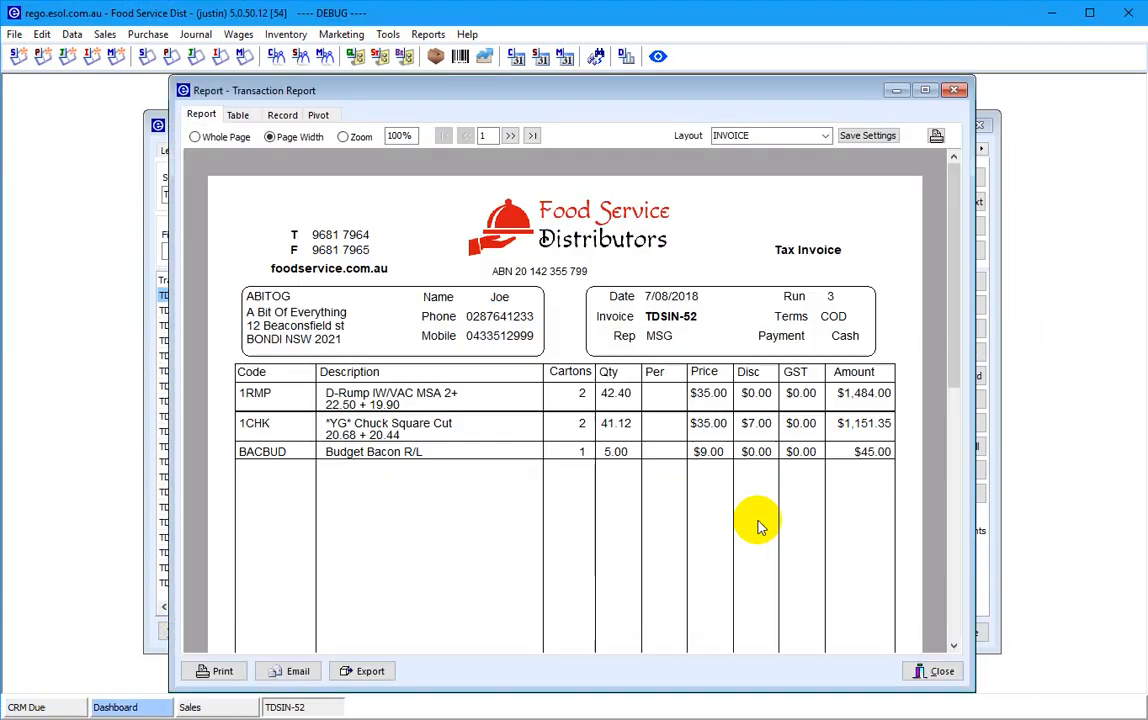